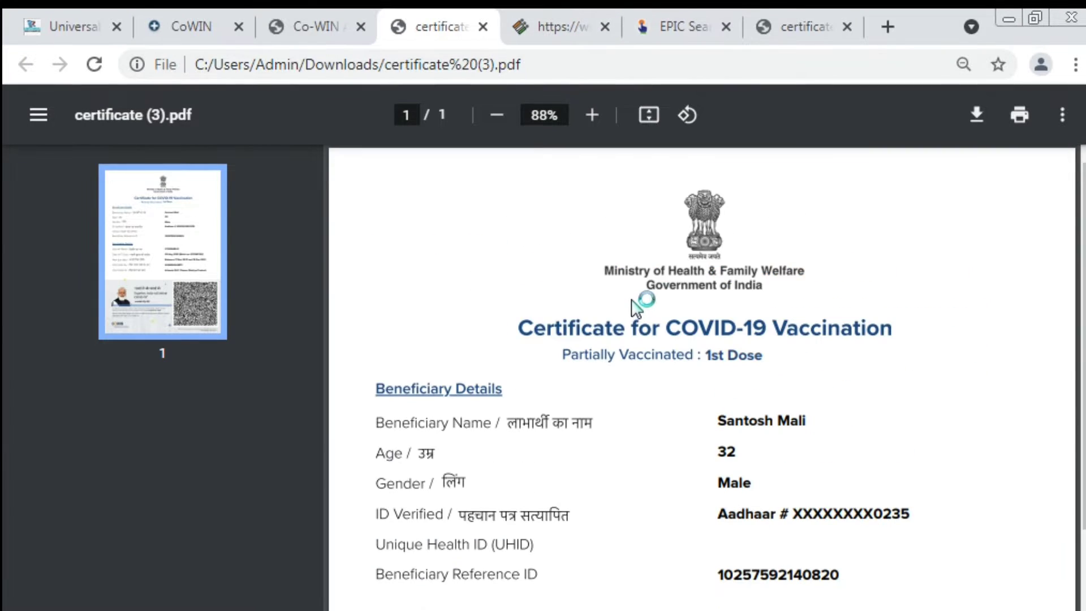
Review the certificate PDF and Co-WIN dashboard in Chrome, then minimize the browsers to the desktop.
{"action": "scroll", "coordinate": [645, 303], "scroll_direction": "down", "scroll_amount": 5}
{"action": "scroll", "coordinate": [647, 362], "scroll_direction": "up", "scroll_amount": 5}
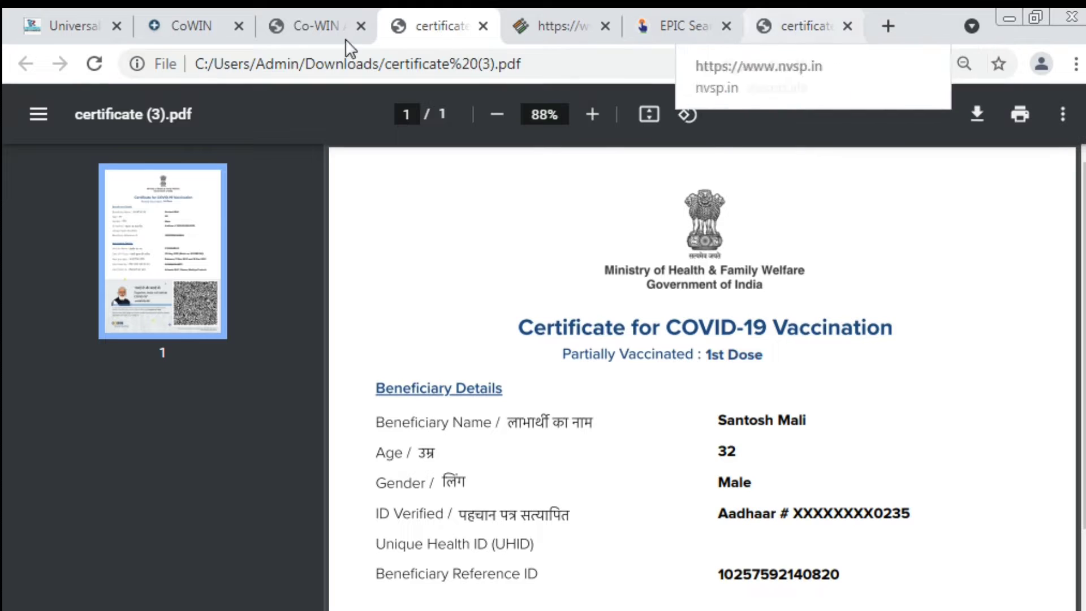
{"action": "left_click", "coordinate": [299, 28]}
{"action": "scroll", "coordinate": [396, 291], "scroll_direction": "down", "scroll_amount": 5}
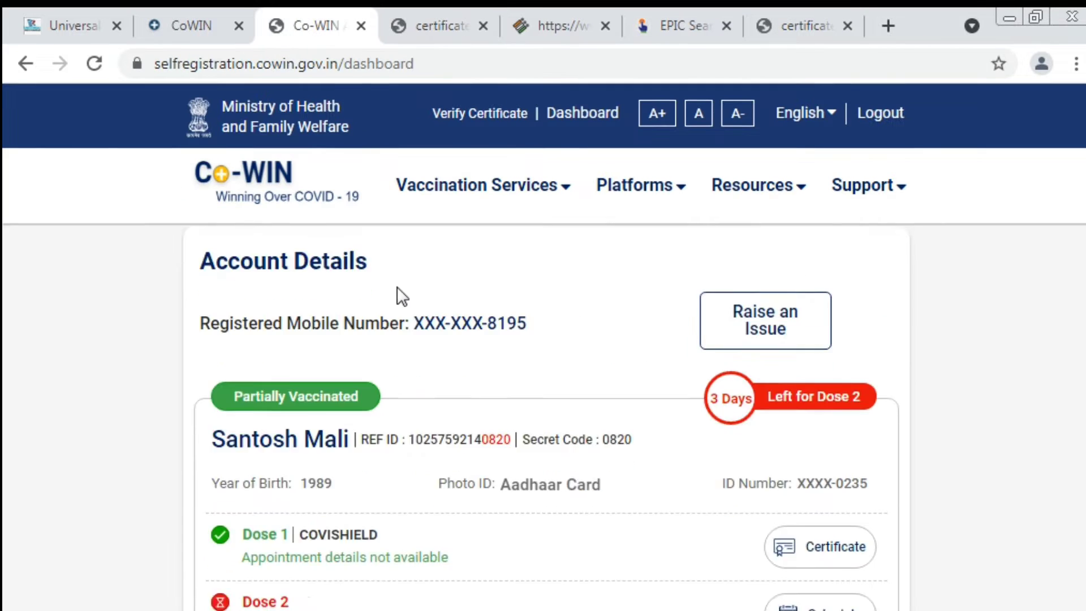
{"action": "scroll", "coordinate": [396, 291], "scroll_direction": "up", "scroll_amount": 4}
{"action": "left_click", "coordinate": [1009, 18]}
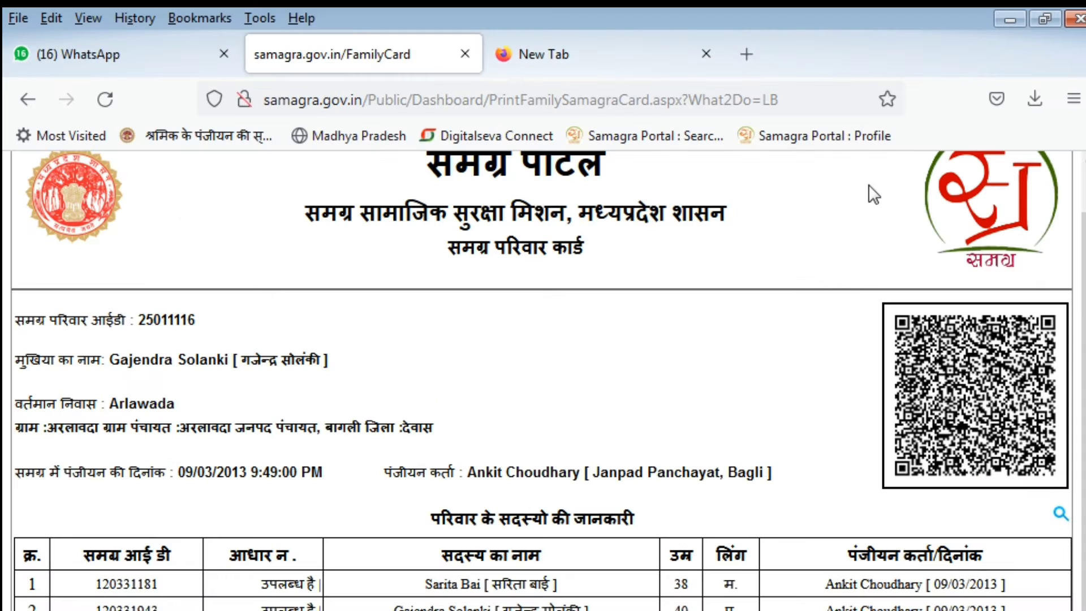
{"action": "key", "text": "super+d"}
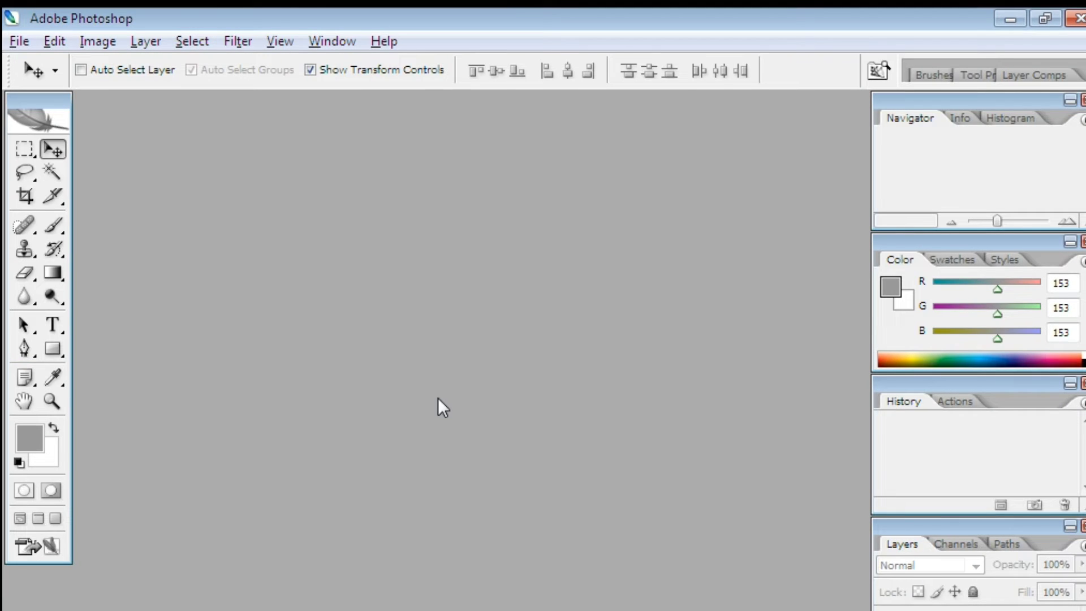
Open the certificate PDF from the Admin user's Downloads folder.
{"action": "key", "text": "ctrl+o"}
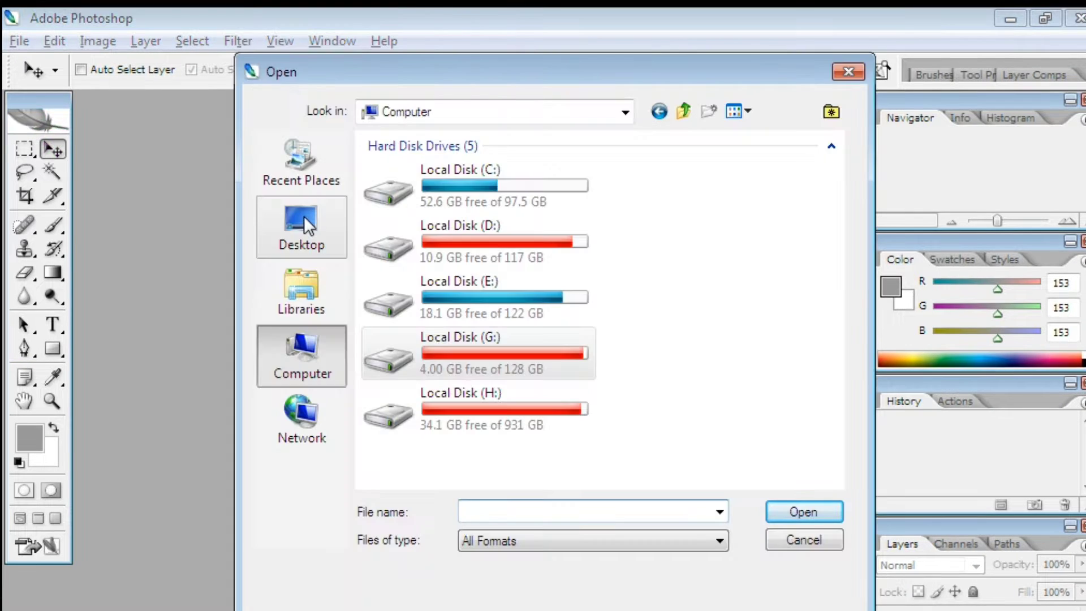
{"action": "left_click", "coordinate": [304, 216]}
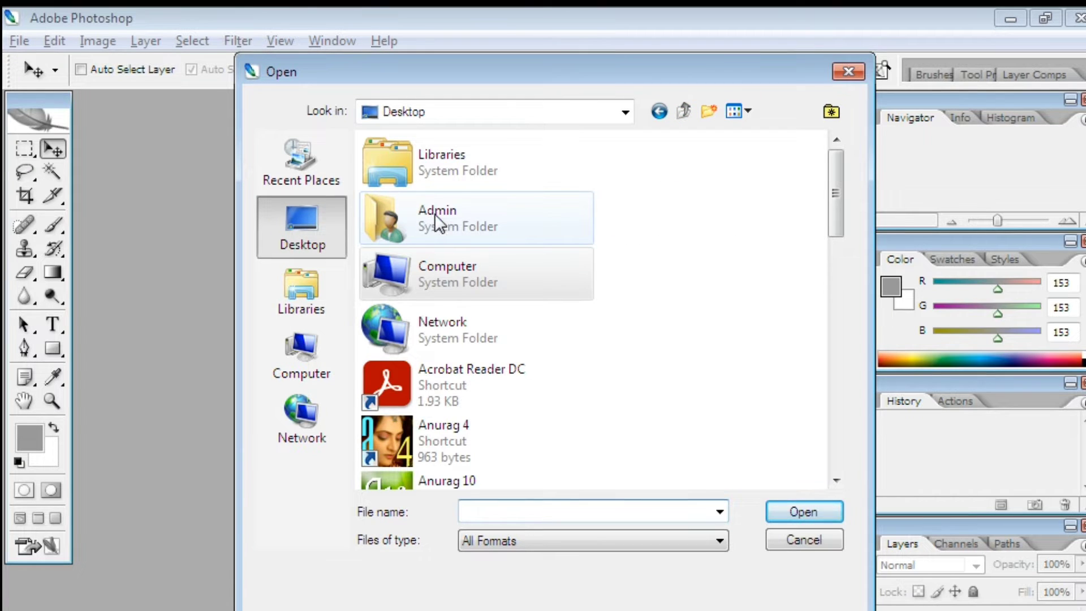
{"action": "double_click", "coordinate": [455, 184]}
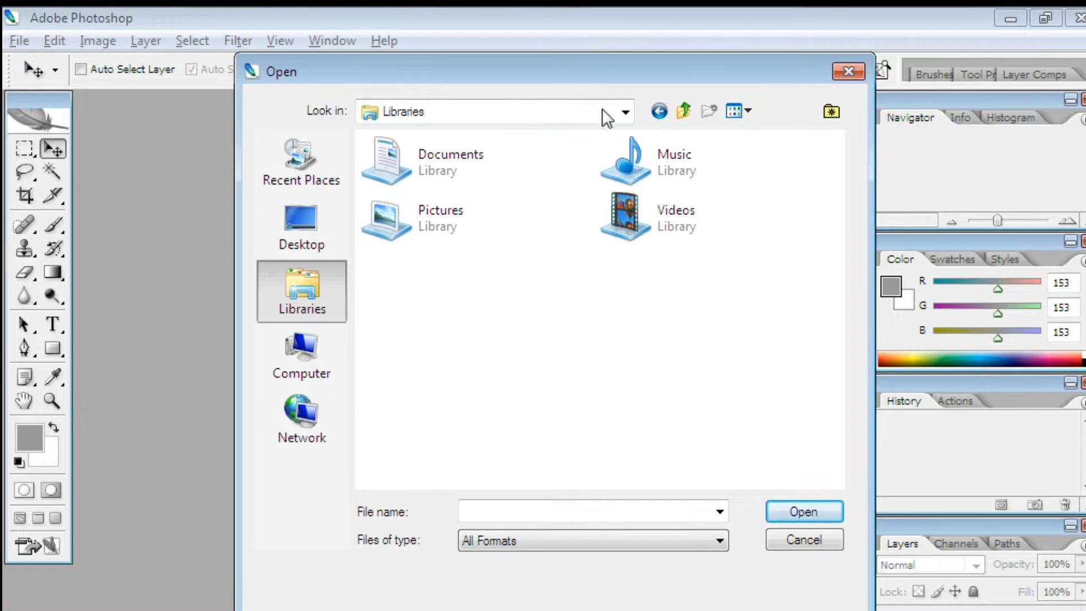
{"action": "left_click", "coordinate": [659, 111]}
{"action": "double_click", "coordinate": [485, 221]}
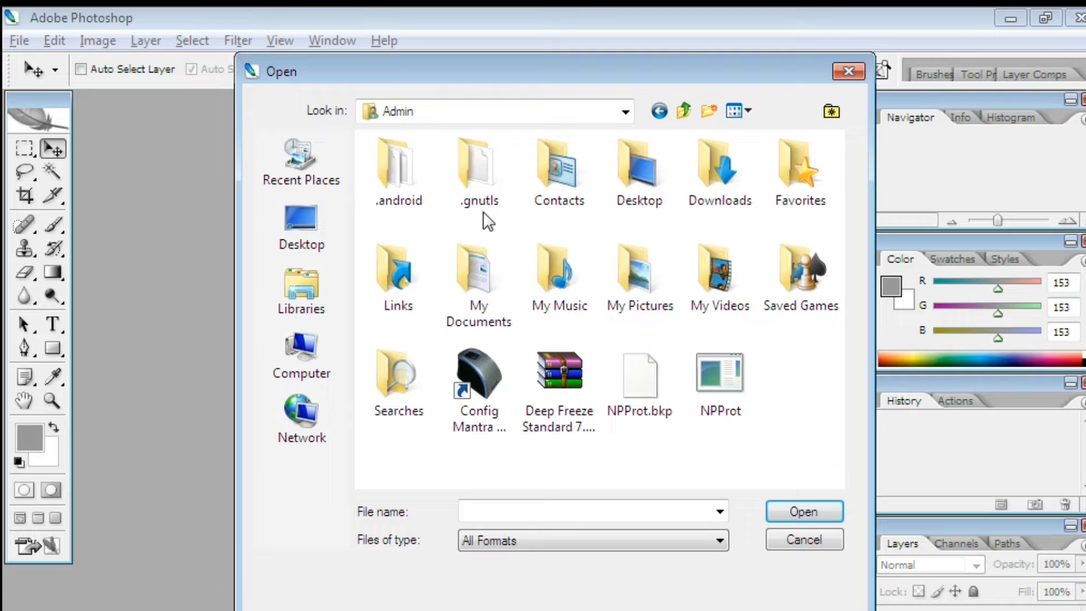
{"action": "double_click", "coordinate": [732, 218]}
{"action": "double_click", "coordinate": [528, 206]}
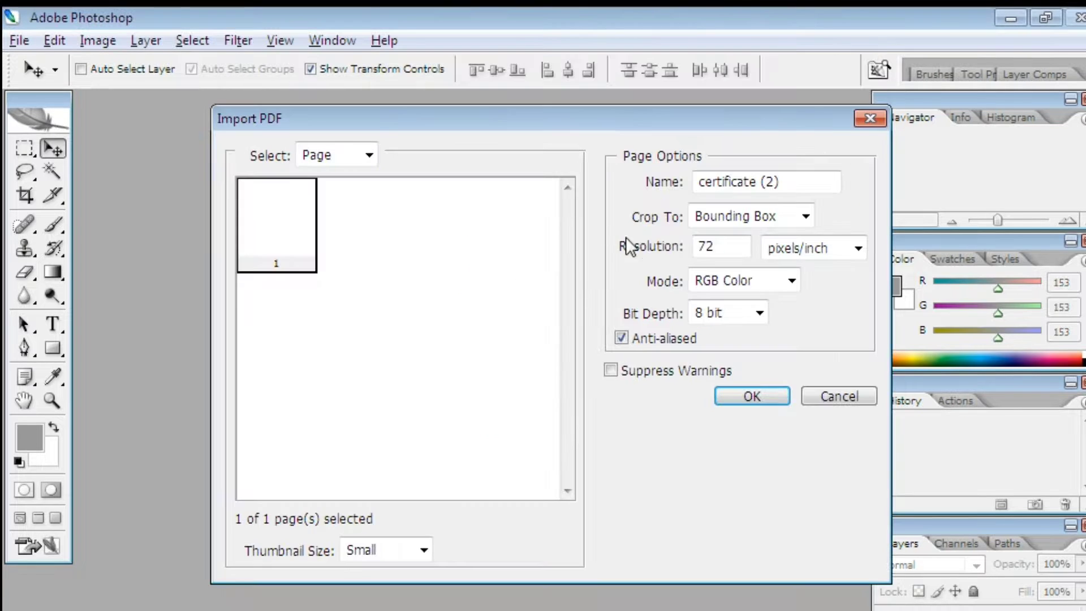
Import the certificate PDF at 300 pixels per inch resolution.
{"action": "left_click_drag", "start_coordinate": [720, 245], "coordinate": [619, 255]}
{"action": "type", "text": "300"}
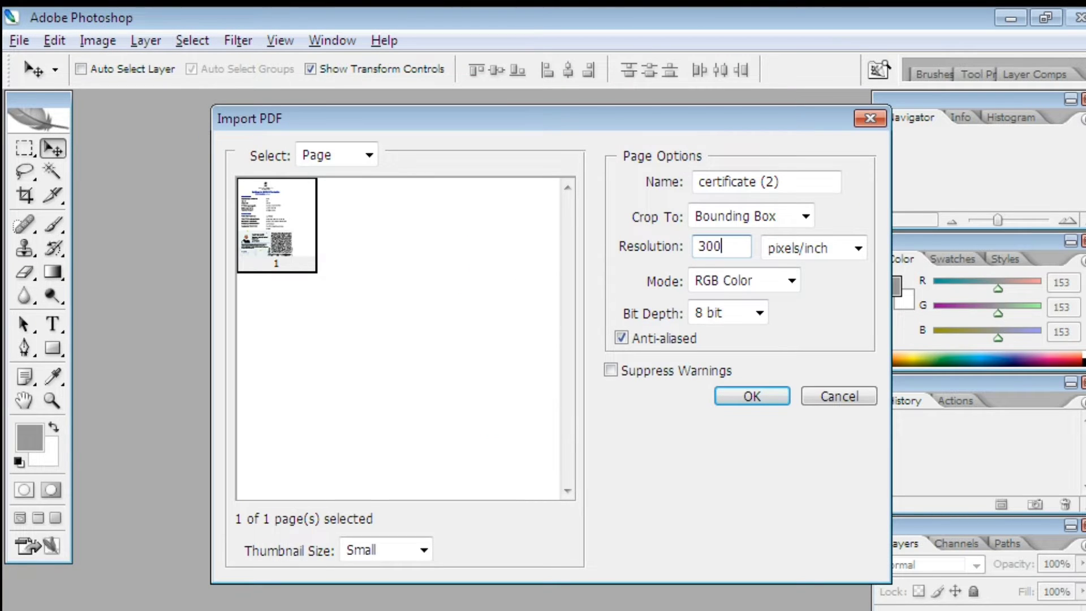
{"action": "key", "text": "Return"}
{"action": "left_click", "coordinate": [16, 31]}
{"action": "left_click", "coordinate": [55, 56]}
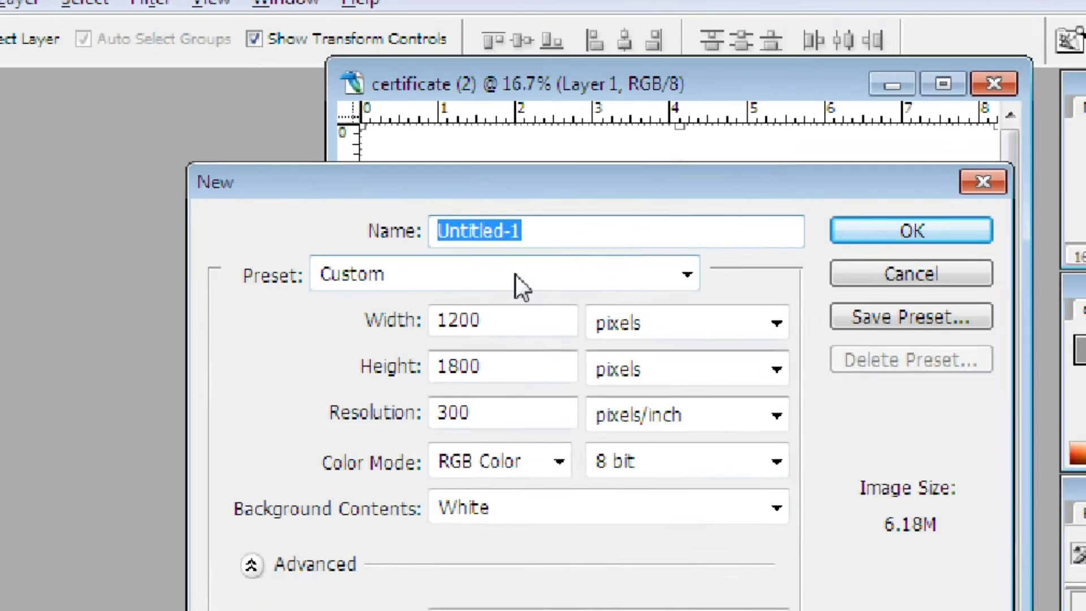
Create a new blank document from the 4 x 6 inch, 300 ppi preset.
{"action": "left_click", "coordinate": [487, 225]}
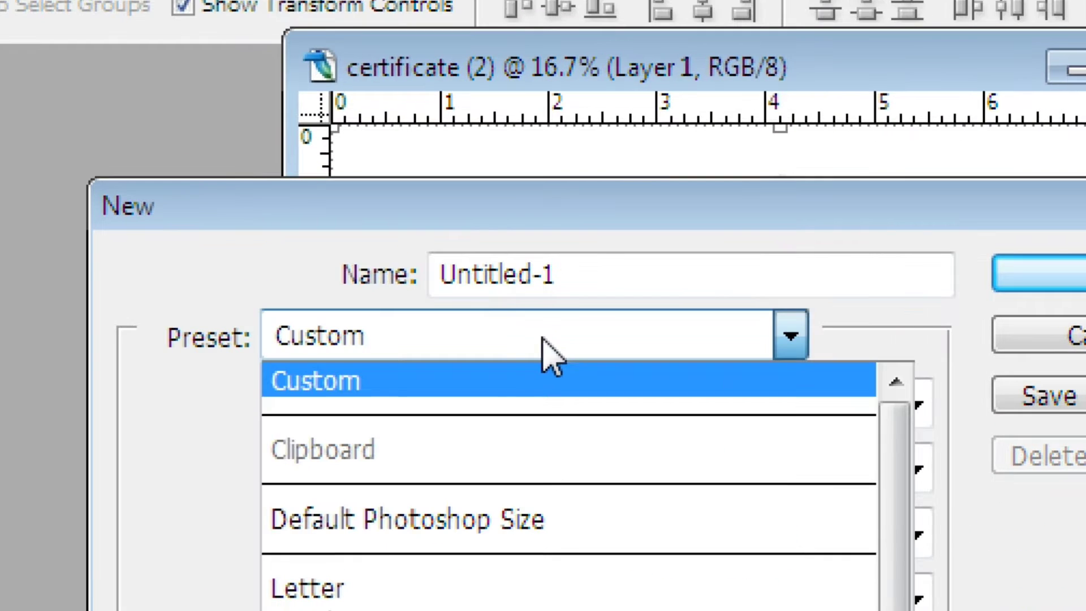
{"action": "left_click", "coordinate": [396, 605]}
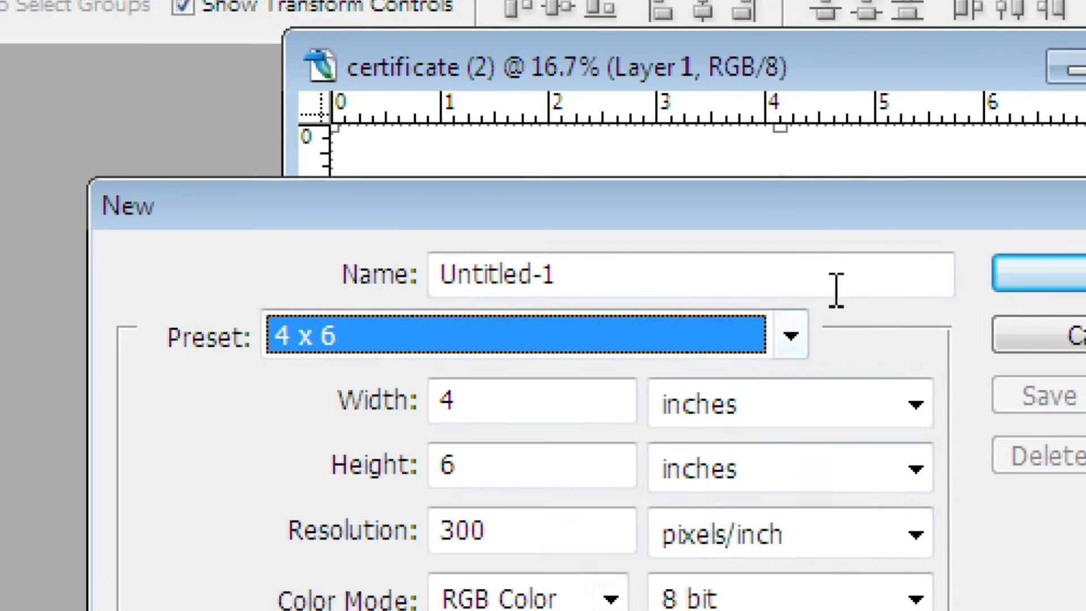
{"action": "left_click", "coordinate": [1042, 274]}
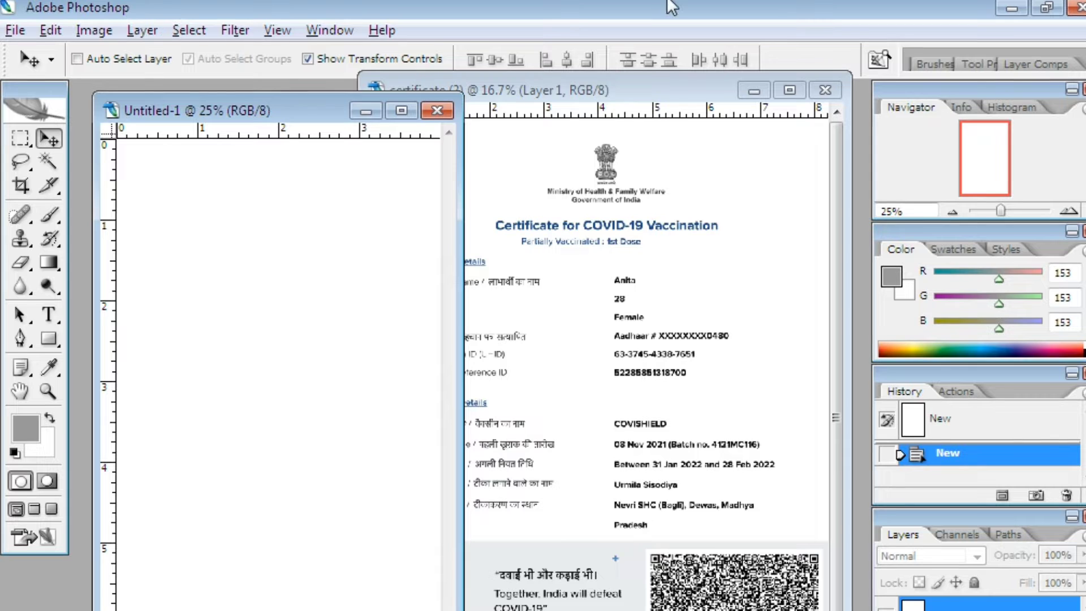
Rotate the new canvas 90° clockwise to landscape.
{"action": "left_click", "coordinate": [94, 30]}
{"action": "mouse_move", "coordinate": [134, 237]}
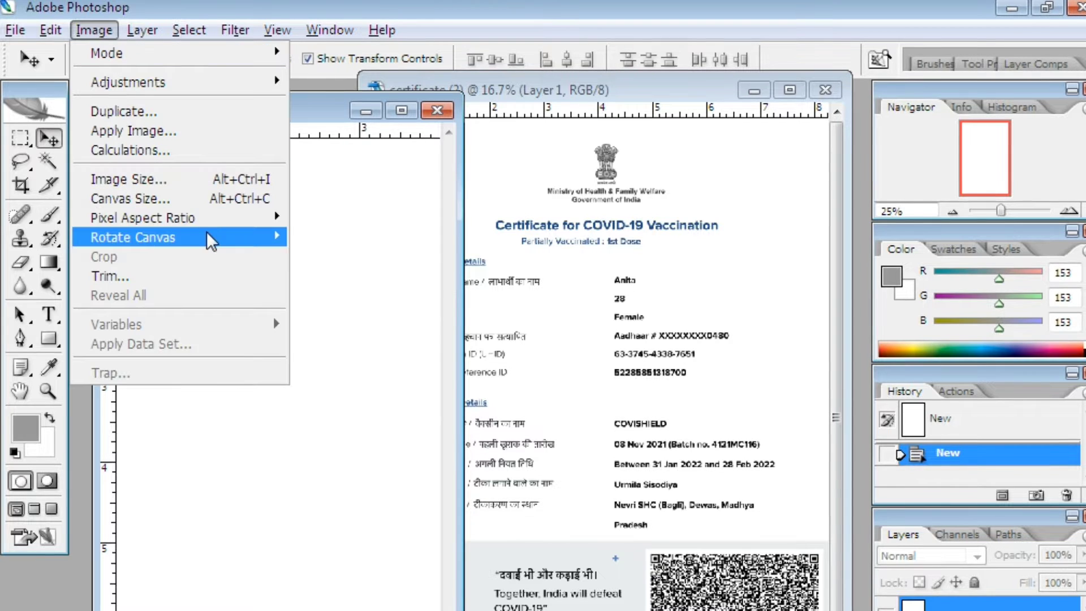
{"action": "left_click", "coordinate": [314, 256]}
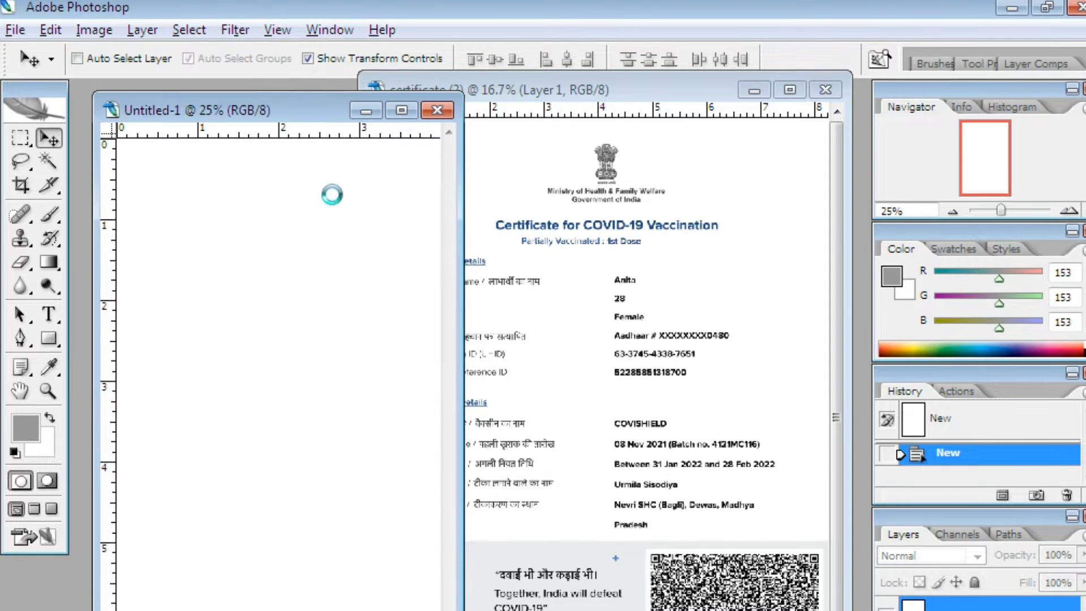
{"action": "left_click_drag", "start_coordinate": [306, 102], "coordinate": [324, 208]}
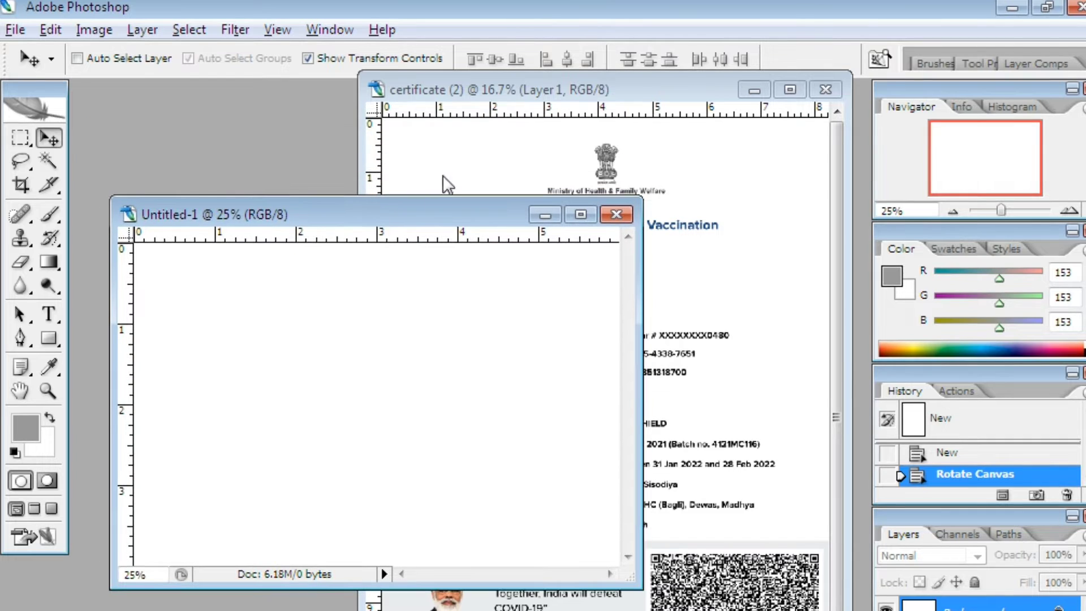
{"action": "left_click_drag", "start_coordinate": [503, 93], "coordinate": [538, 95]}
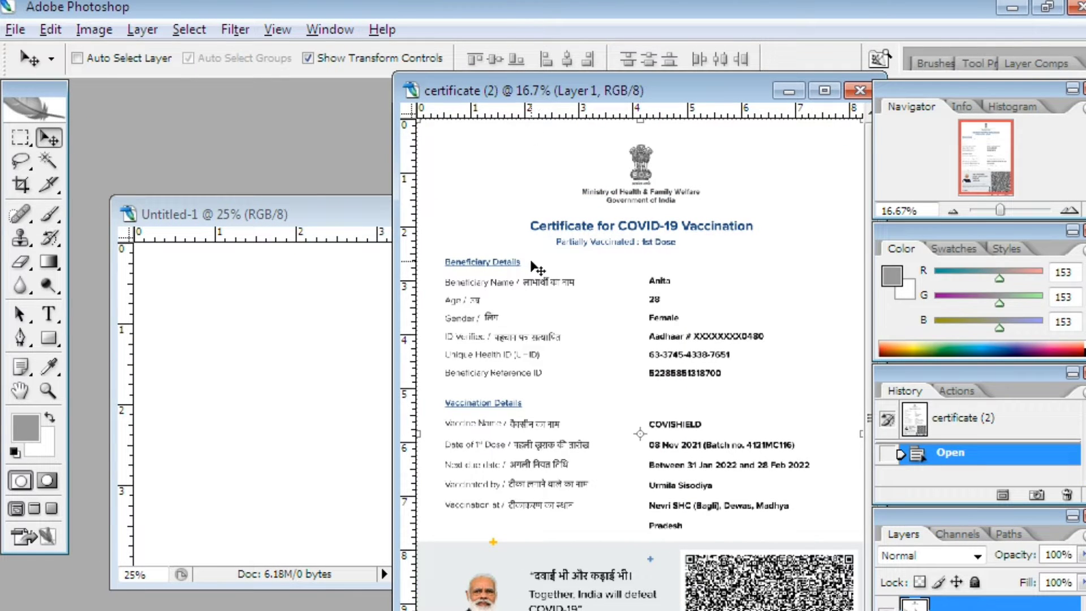
Marquee-select the certificate's header with the emblem and vaccination title.
{"action": "left_click", "coordinate": [20, 137]}
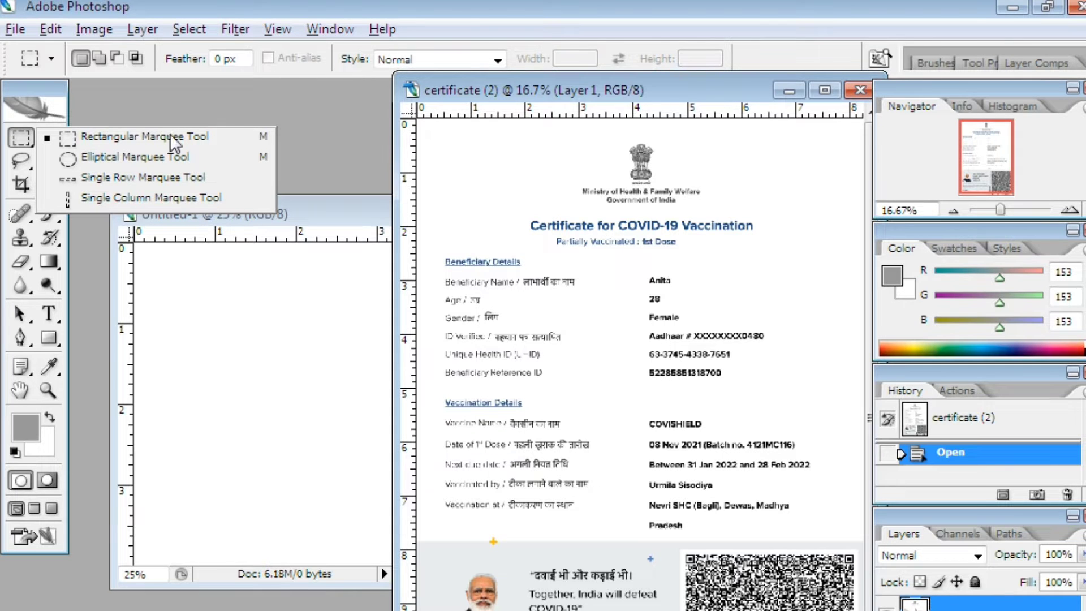
{"action": "left_click", "coordinate": [45, 139]}
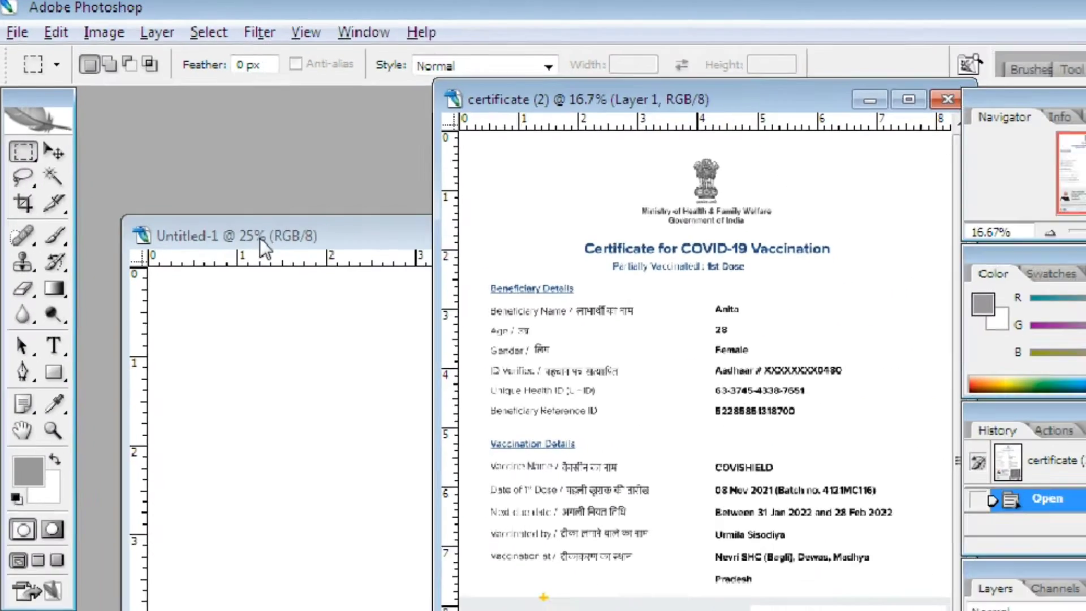
{"action": "left_click_drag", "start_coordinate": [260, 238], "coordinate": [224, 213]}
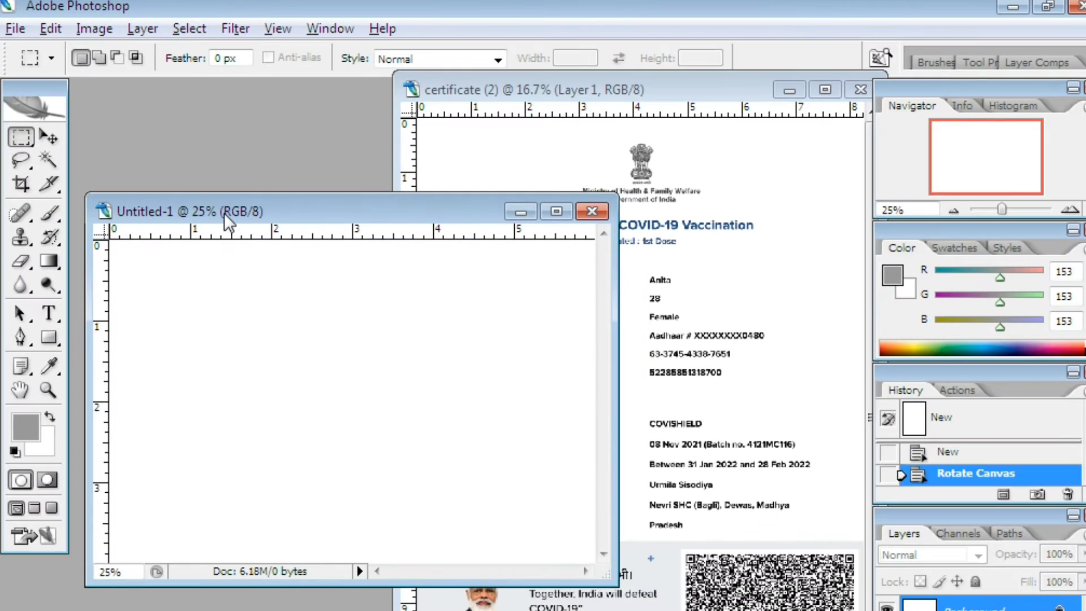
{"action": "left_click", "coordinate": [601, 161]}
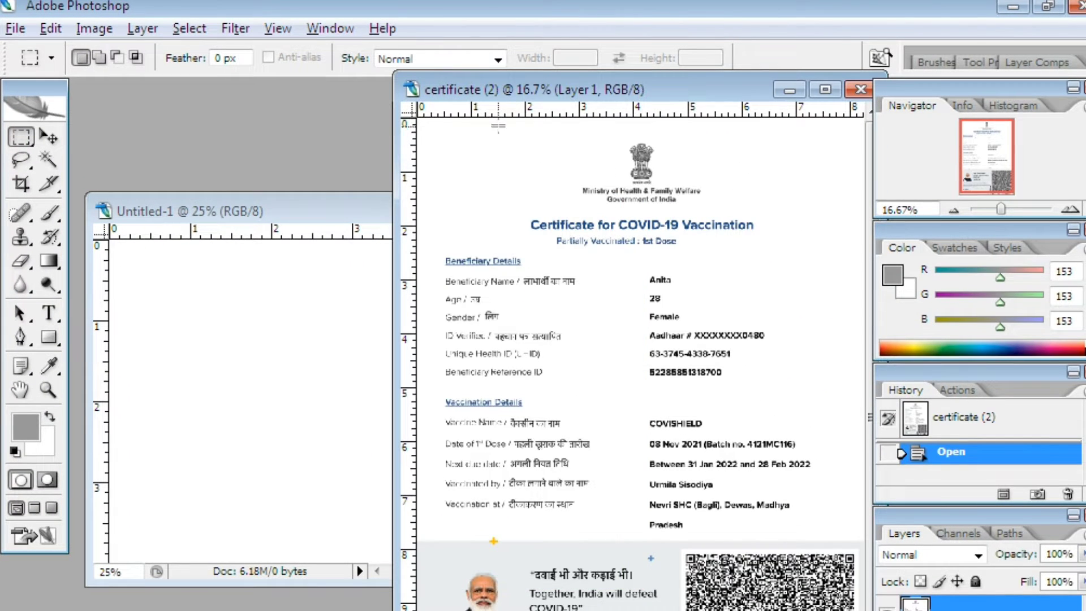
{"action": "left_click_drag", "start_coordinate": [502, 126], "coordinate": [785, 255]}
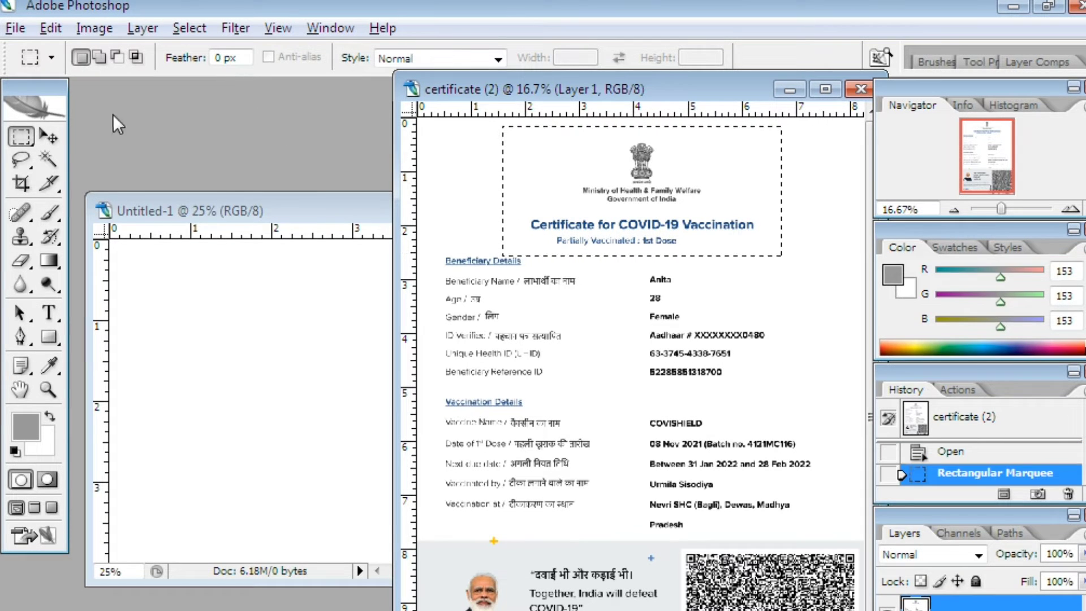
Drag the header into Untitled-1 and scale it to about 56% near the top.
{"action": "left_click", "coordinate": [48, 138]}
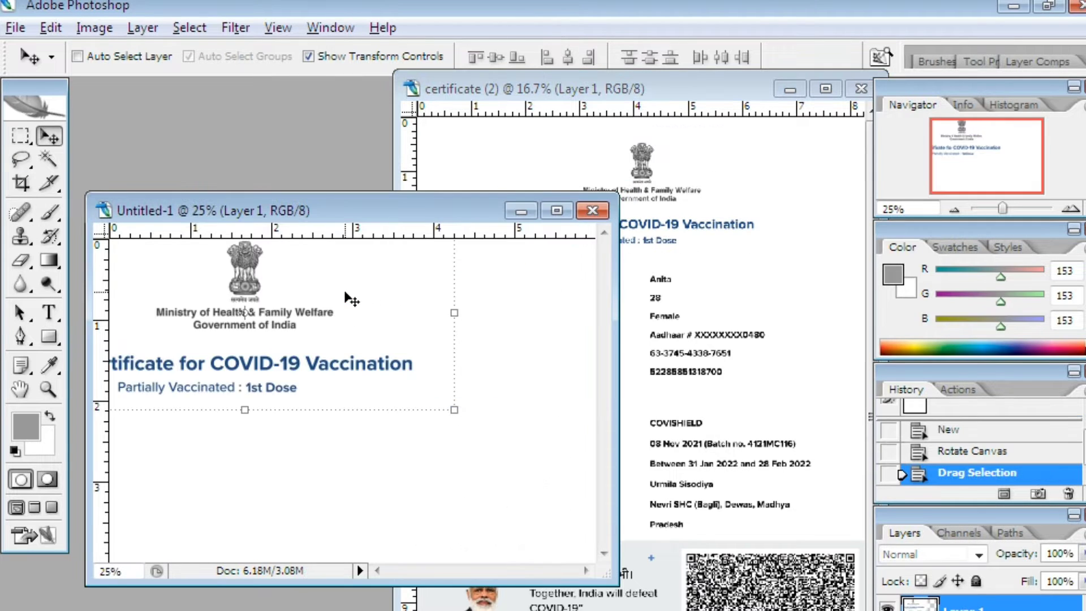
{"action": "left_click_drag", "start_coordinate": [477, 288], "coordinate": [452, 286]}
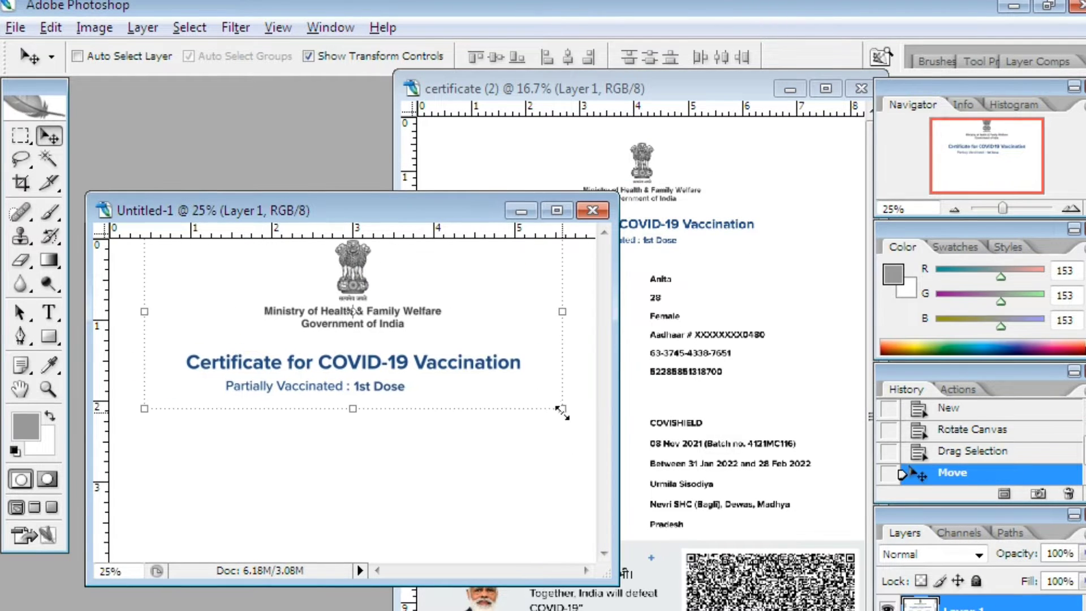
{"action": "left_click_drag", "start_coordinate": [563, 407], "coordinate": [438, 339]}
{"action": "left_click_drag", "start_coordinate": [614, 582], "coordinate": [673, 610]}
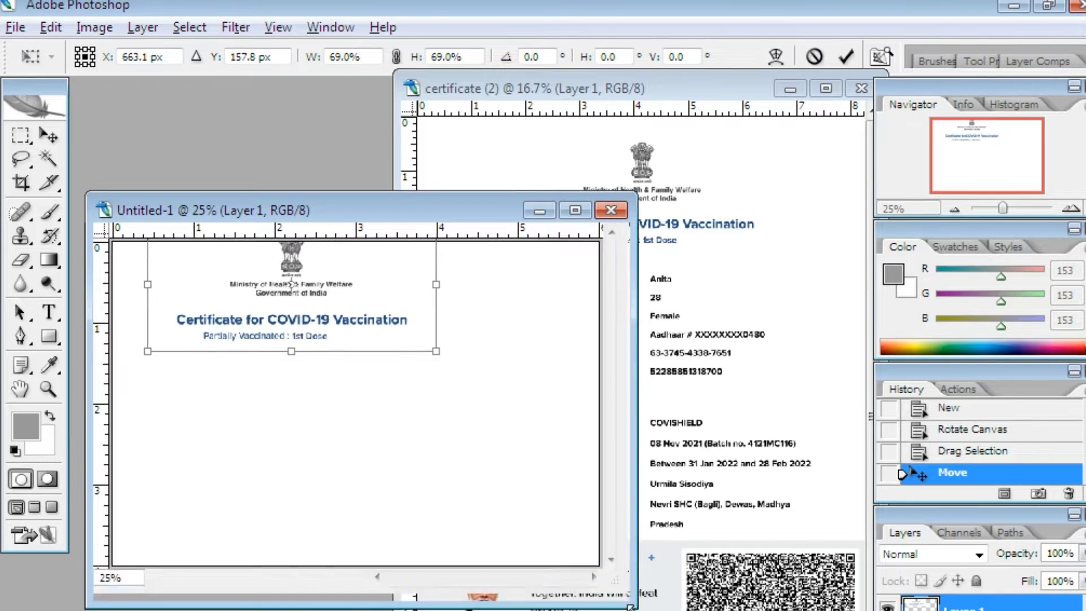
{"action": "left_click_drag", "start_coordinate": [468, 363], "coordinate": [473, 348]}
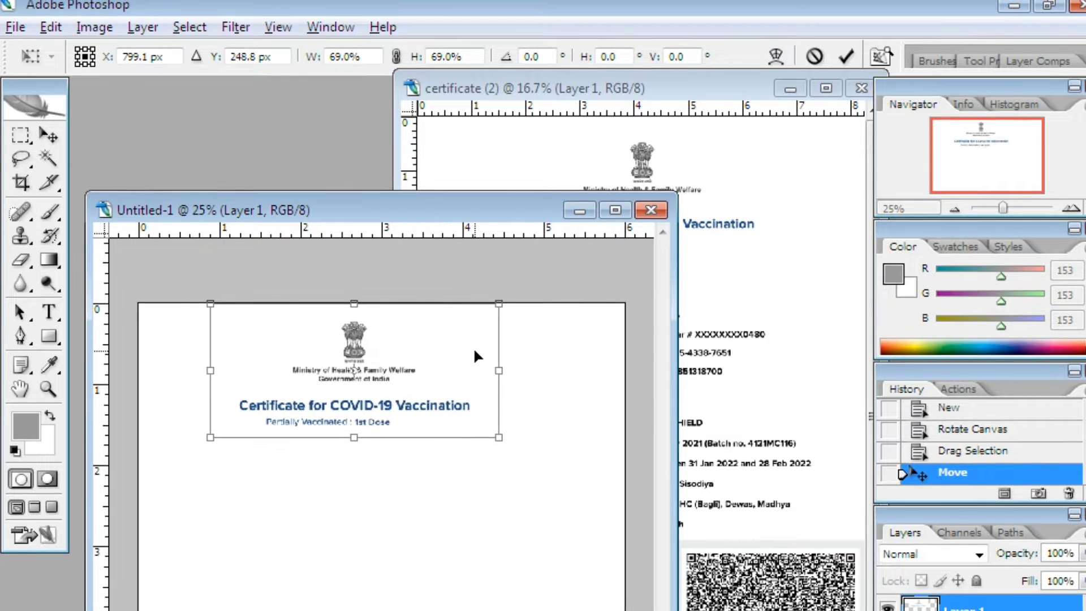
{"action": "mouse_move", "coordinate": [498, 436]}
{"action": "left_mouse_down"}
{"action": "mouse_move", "coordinate": [444, 385]}
{"action": "mouse_move", "coordinate": [546, 353]}
{"action": "mouse_move", "coordinate": [465, 363]}
{"action": "left_mouse_up"}
{"action": "left_click", "coordinate": [47, 135]}
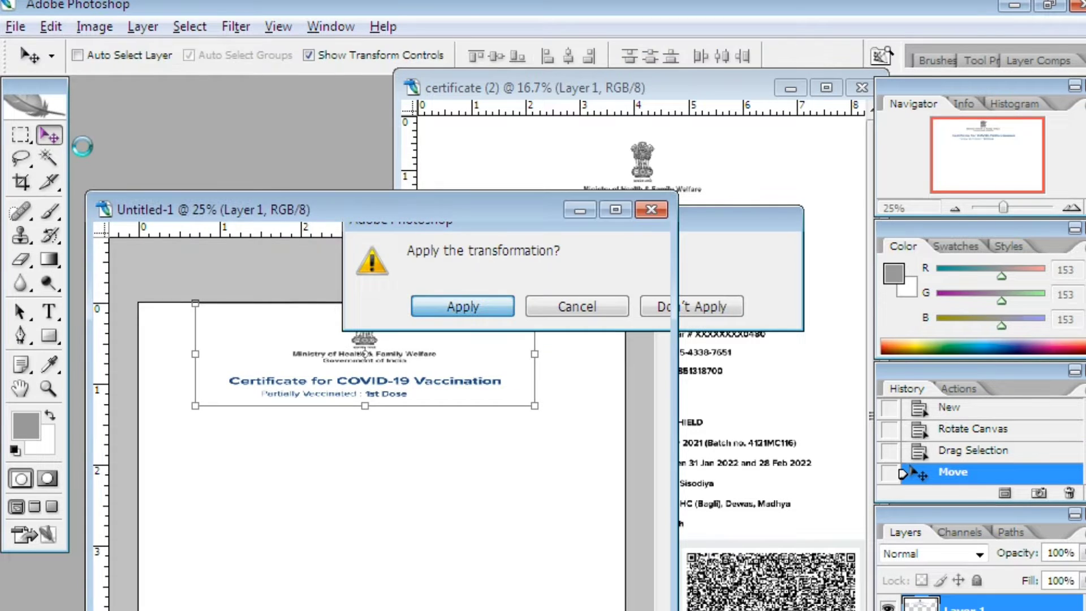
{"action": "key", "text": "Return"}
{"action": "left_click_drag", "start_coordinate": [438, 206], "coordinate": [425, 200]}
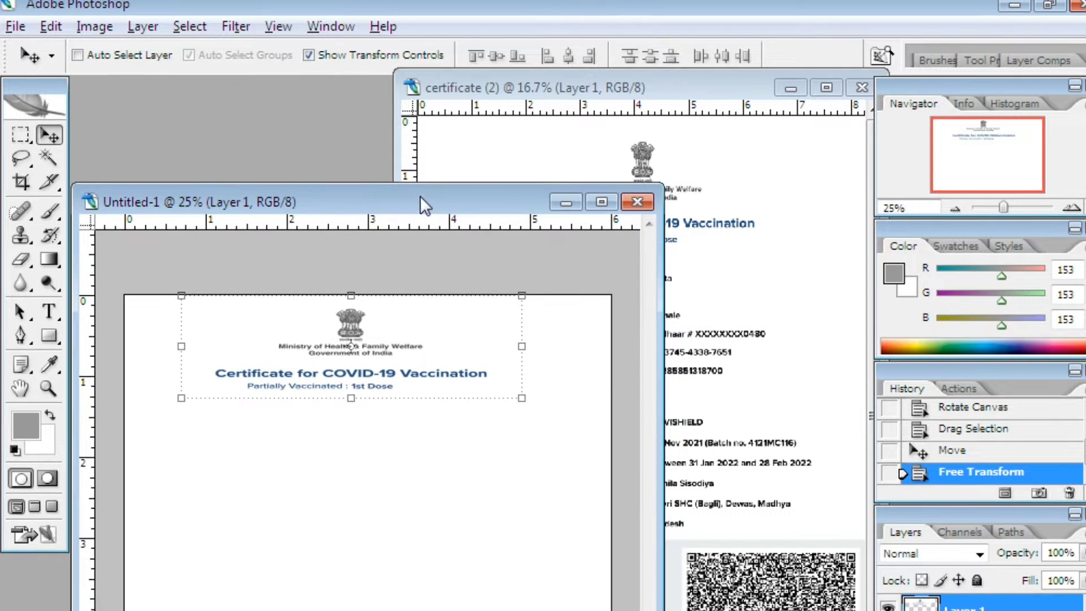
{"action": "left_click", "coordinate": [747, 347]}
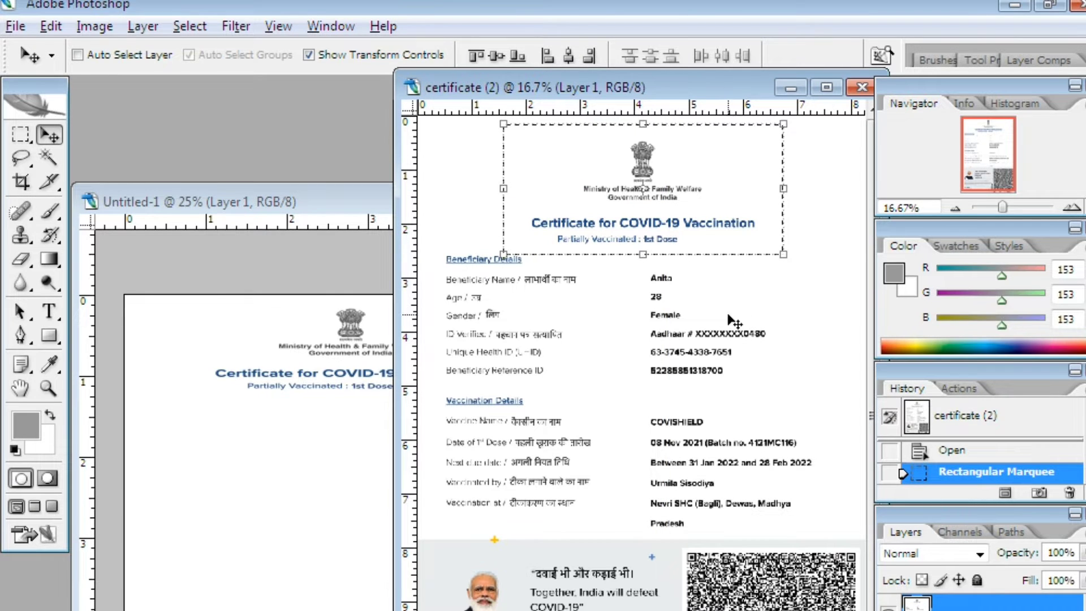
Marquee-select the Beneficiary Details block on the certificate.
{"action": "key", "text": "ctrl+d"}
{"action": "left_click", "coordinate": [21, 135]}
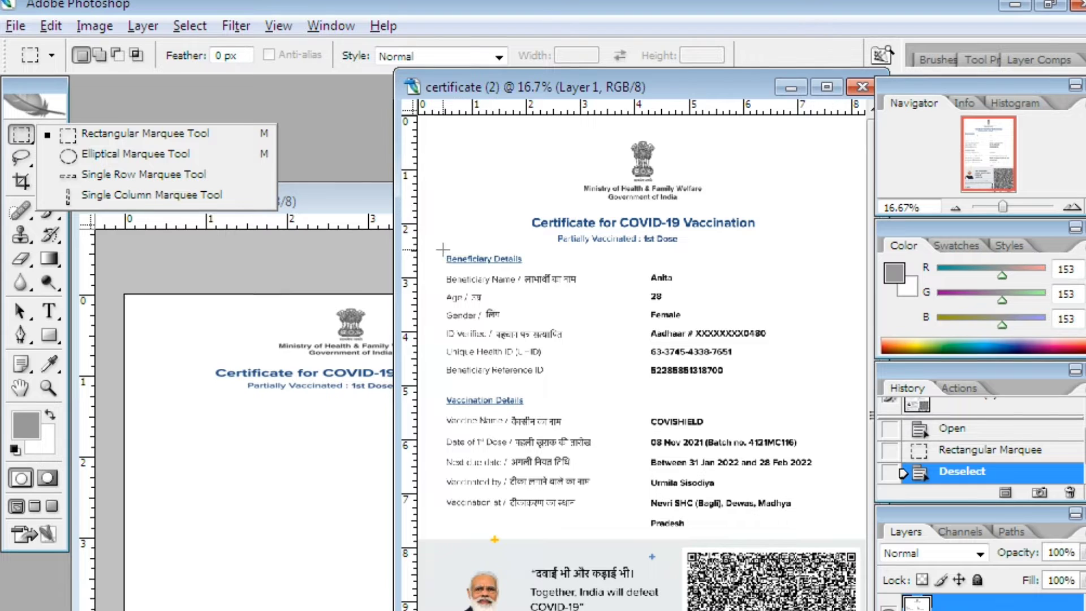
{"action": "left_click_drag", "start_coordinate": [443, 249], "coordinate": [461, 267]}
{"action": "left_click_drag", "start_coordinate": [663, 379], "coordinate": [779, 387]}
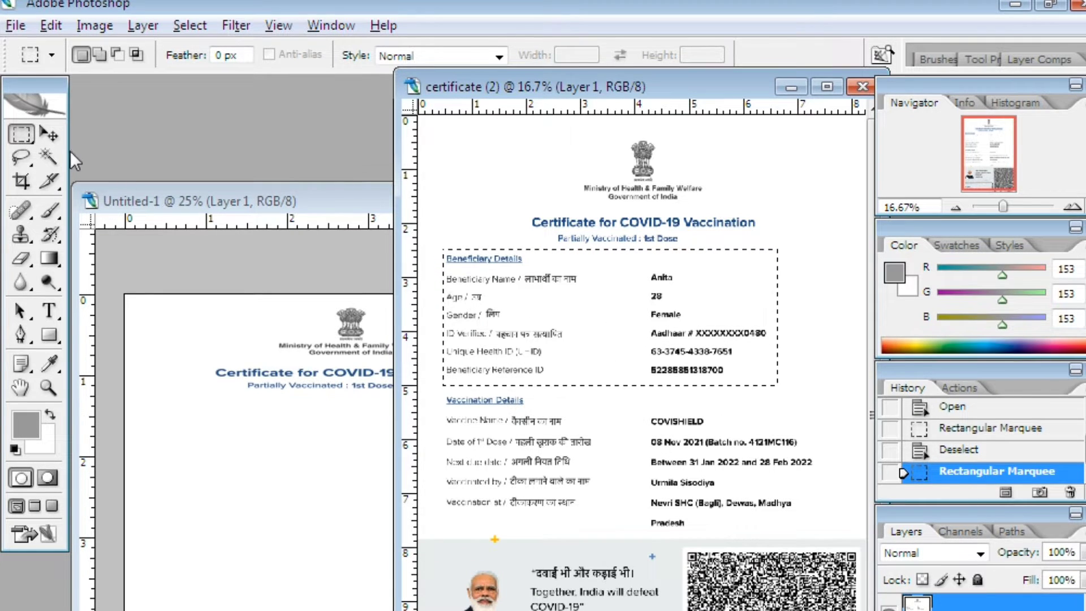
Move Beneficiary Details into Untitled-1, scaled down on the left below the title.
{"action": "key", "text": "v"}
{"action": "left_click_drag", "start_coordinate": [668, 335], "coordinate": [352, 484]}
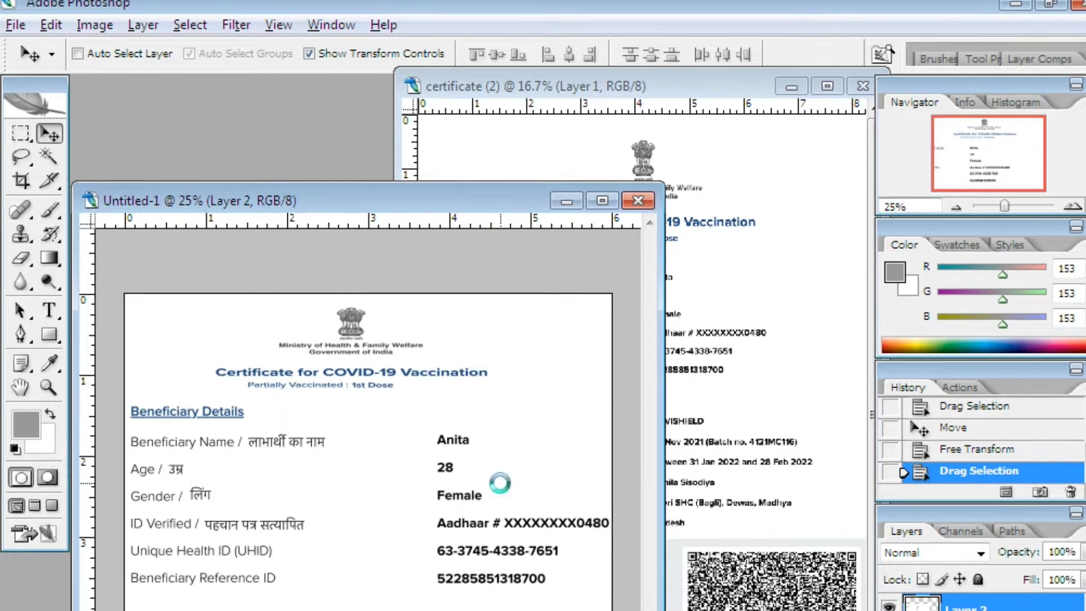
{"action": "left_click_drag", "start_coordinate": [611, 592], "coordinate": [414, 515]}
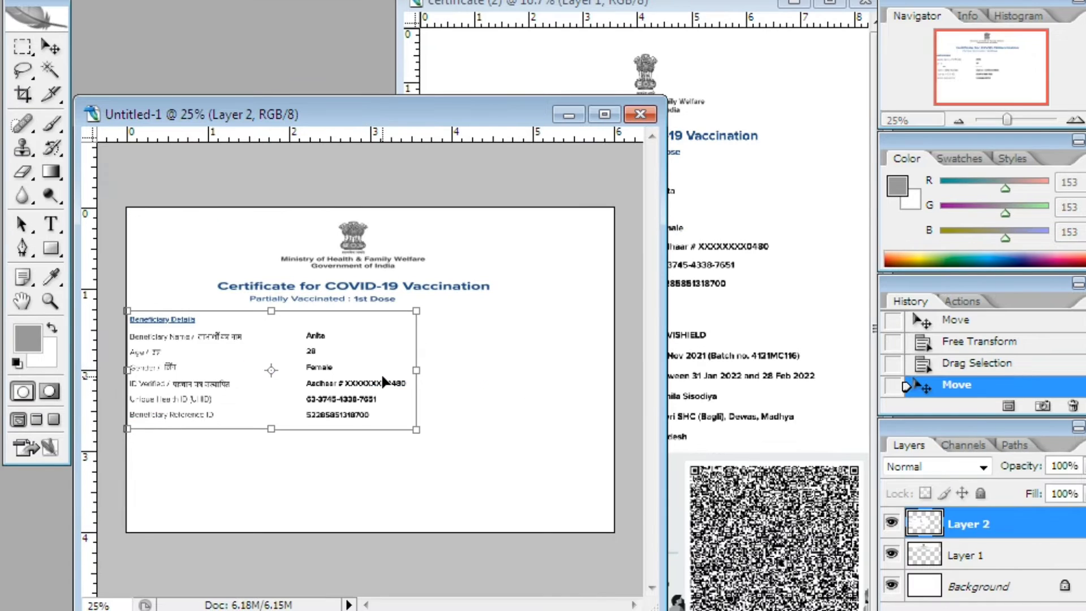
{"action": "left_click_drag", "start_coordinate": [383, 382], "coordinate": [383, 391]}
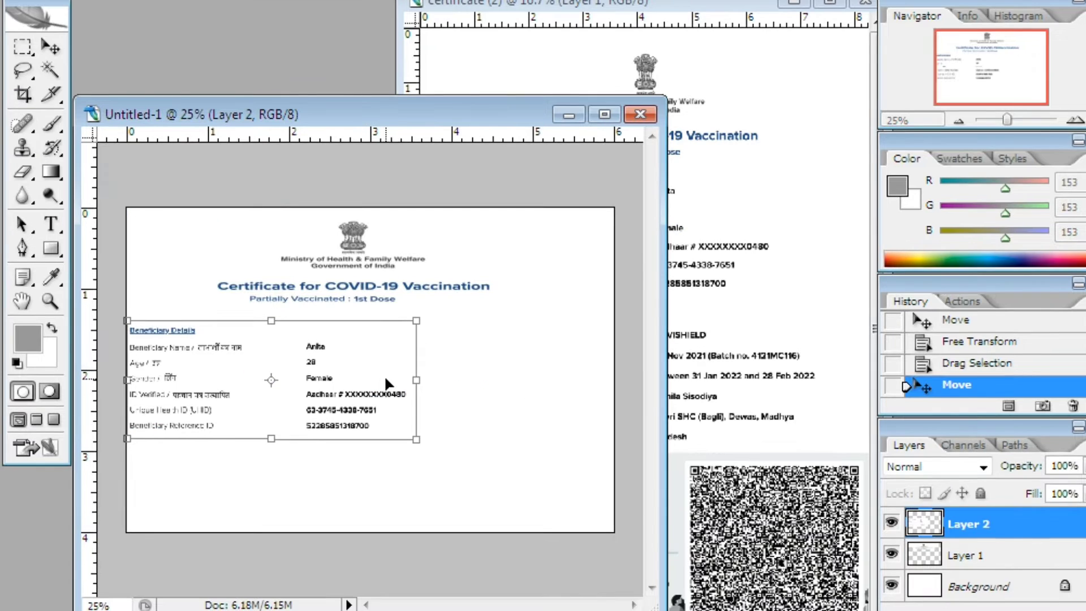
{"action": "left_click_drag", "start_coordinate": [275, 445], "coordinate": [283, 517]}
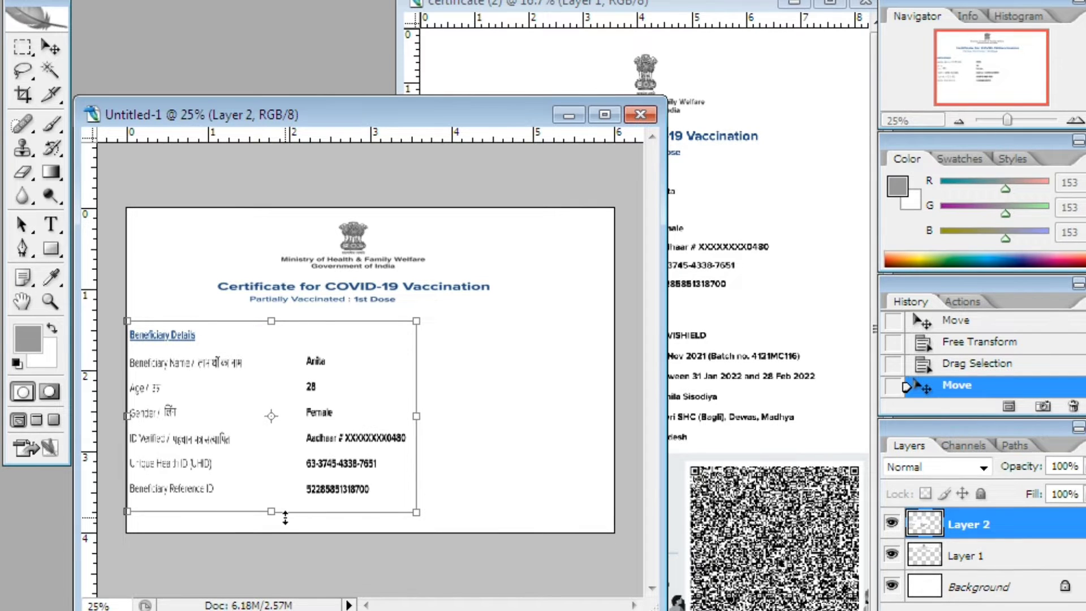
{"action": "left_click_drag", "start_coordinate": [424, 516], "coordinate": [387, 492]}
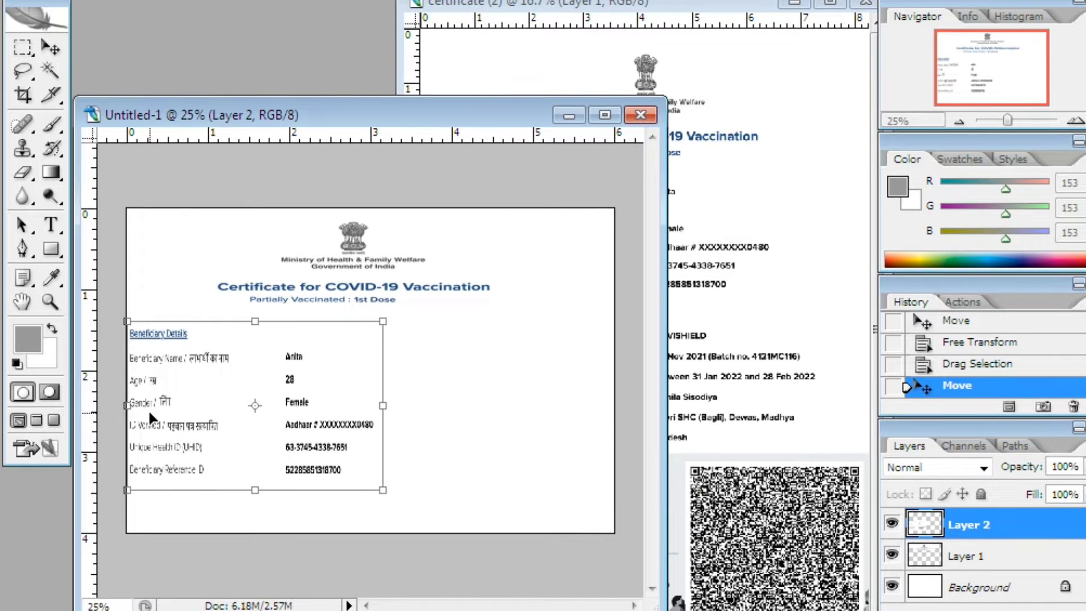
{"action": "key", "text": "shift+Right"}
{"action": "key", "text": "shift+Right"}
{"action": "key", "text": "shift+Right"}
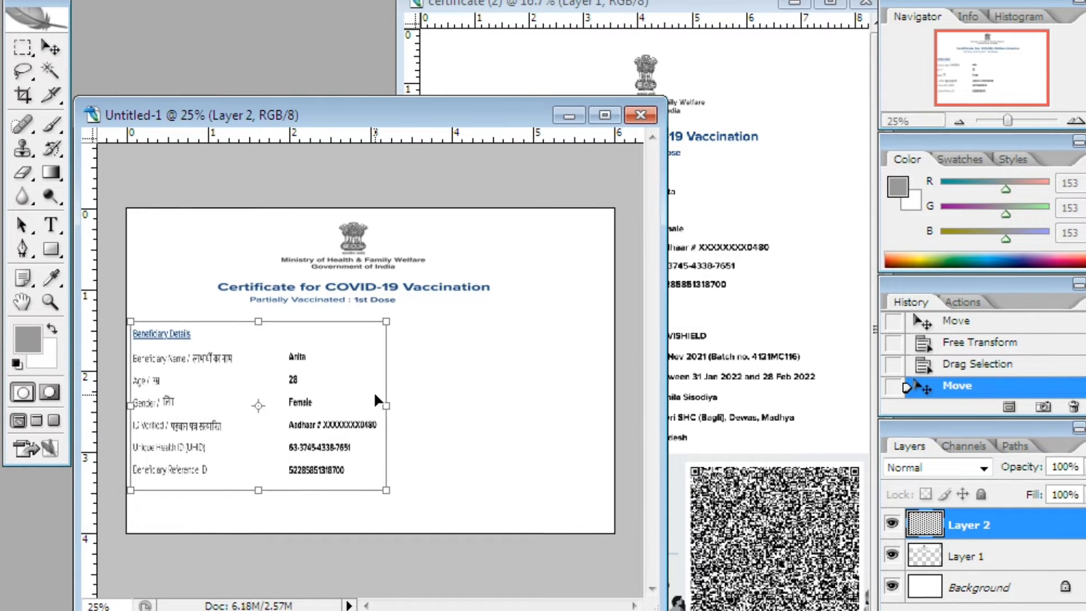
{"action": "key", "text": "shift+Right"}
{"action": "key", "text": "shift+Right"}
{"action": "key", "text": "shift+Right"}
{"action": "key", "text": "Down"}
{"action": "key", "text": "Down"}
{"action": "key", "text": "Down"}
{"action": "key", "text": "Down"}
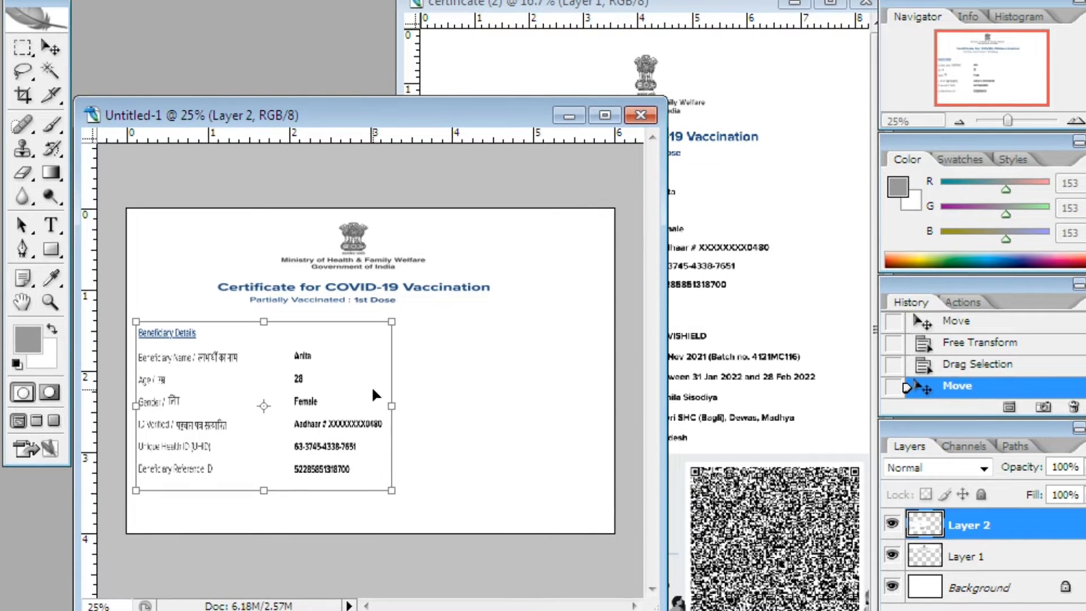
{"action": "left_click", "coordinate": [61, 48]}
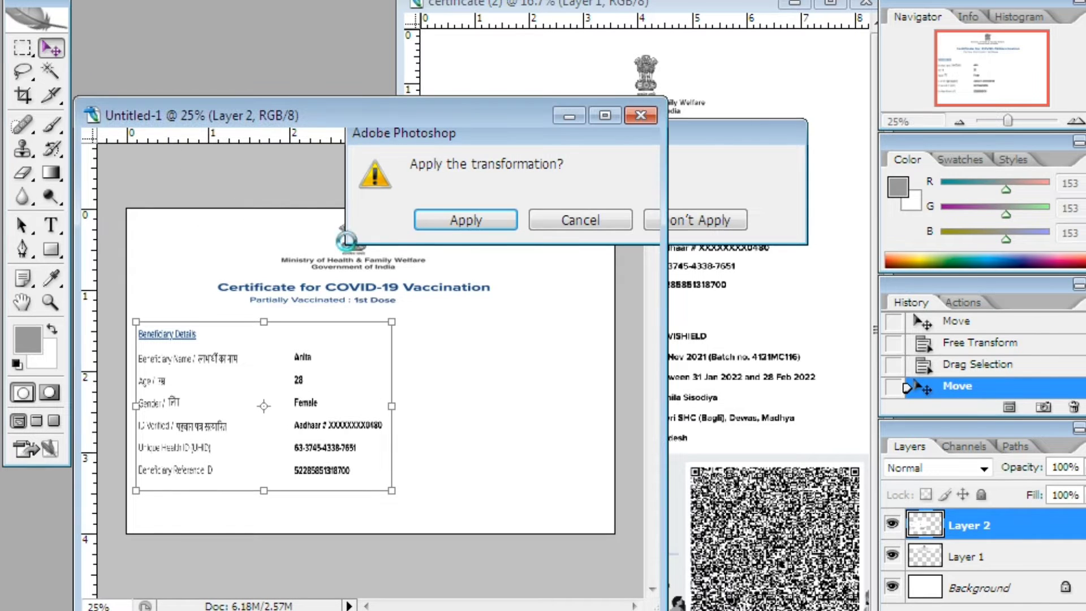
{"action": "key", "text": "Return"}
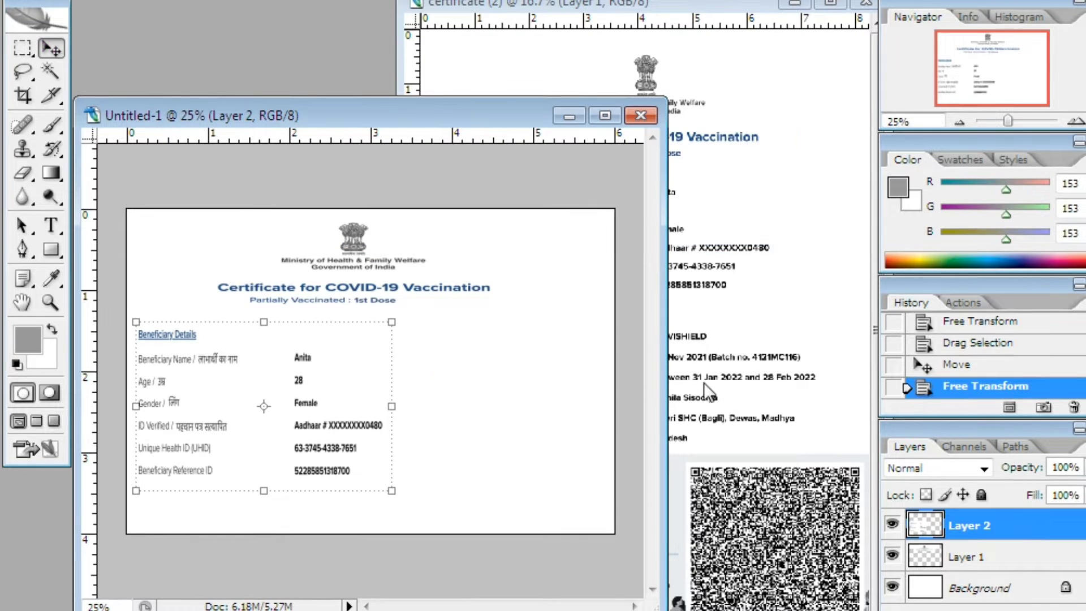
Marquee-select the Vaccination Details block on the certificate.
{"action": "left_click", "coordinate": [712, 392]}
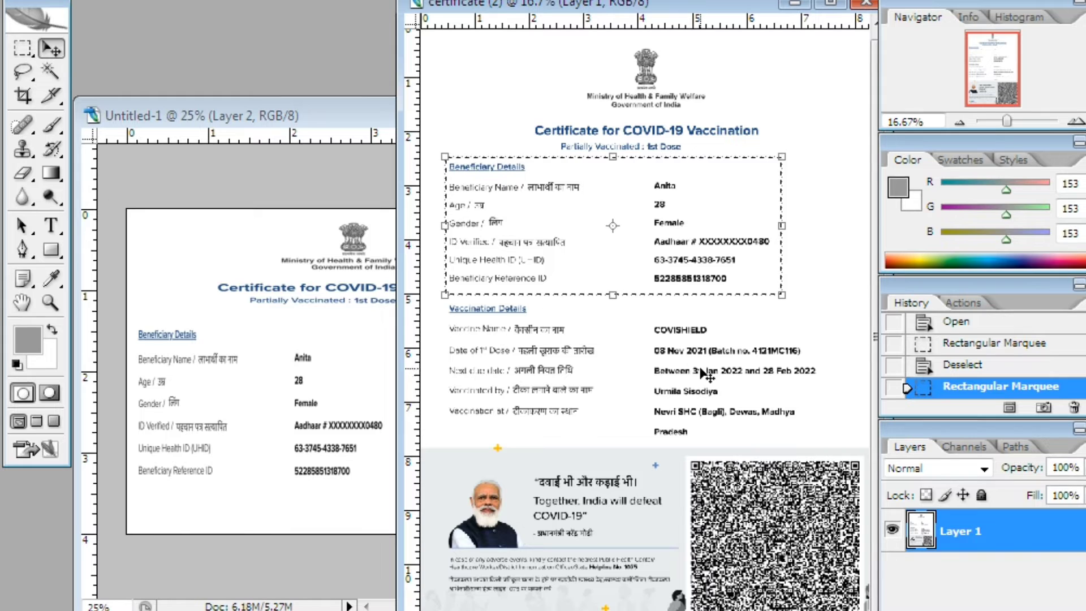
{"action": "left_click", "coordinate": [19, 52]}
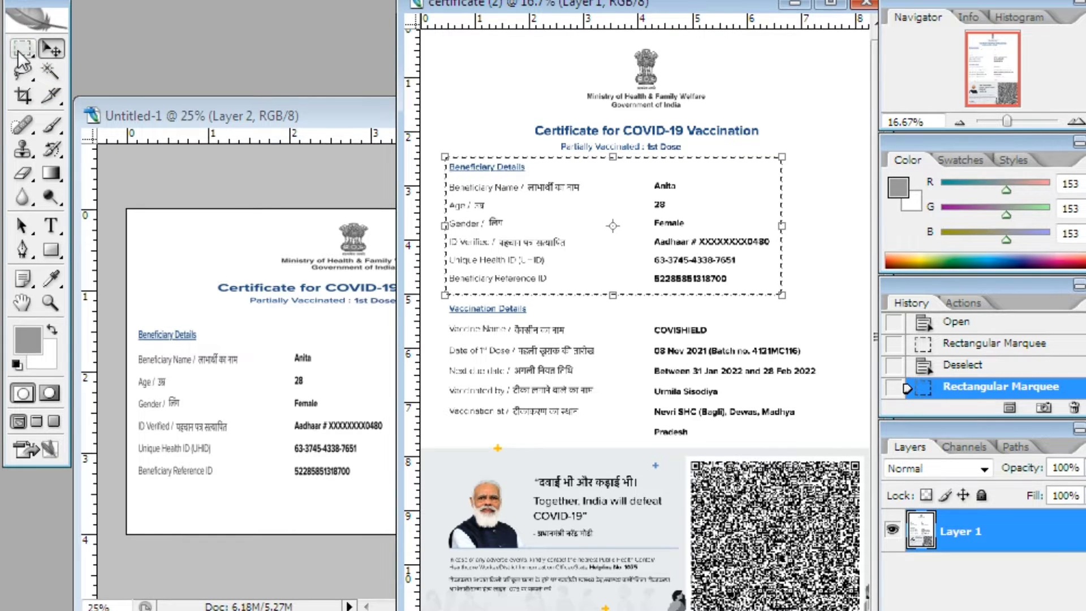
{"action": "left_click", "coordinate": [645, 322]}
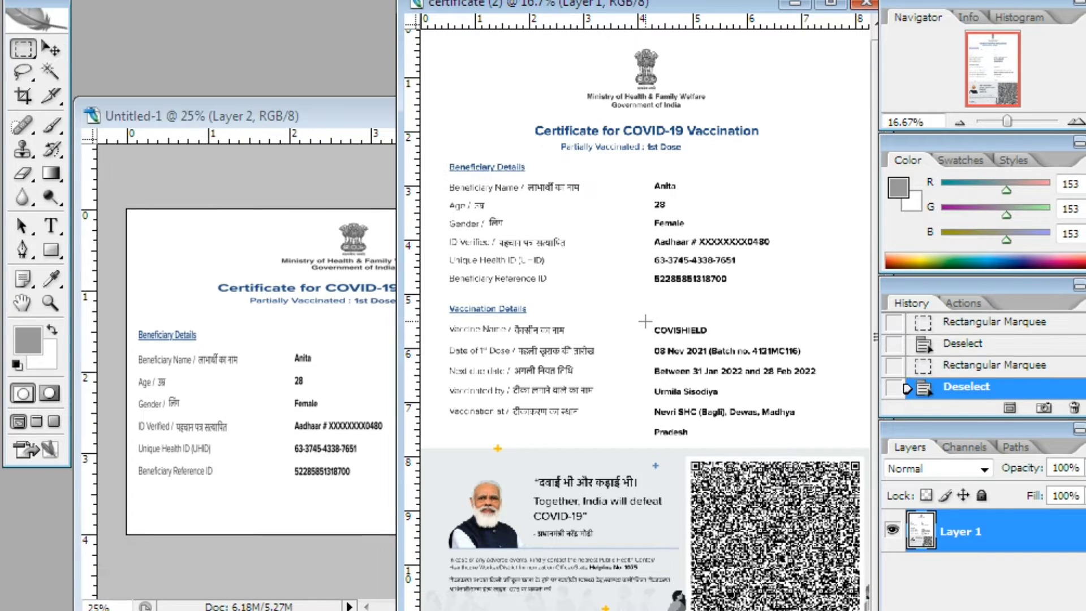
{"action": "left_click_drag", "start_coordinate": [647, 318], "coordinate": [826, 439]}
{"action": "key", "text": "ctrl+shift+Right"}
{"action": "key", "text": "ctrl+d"}
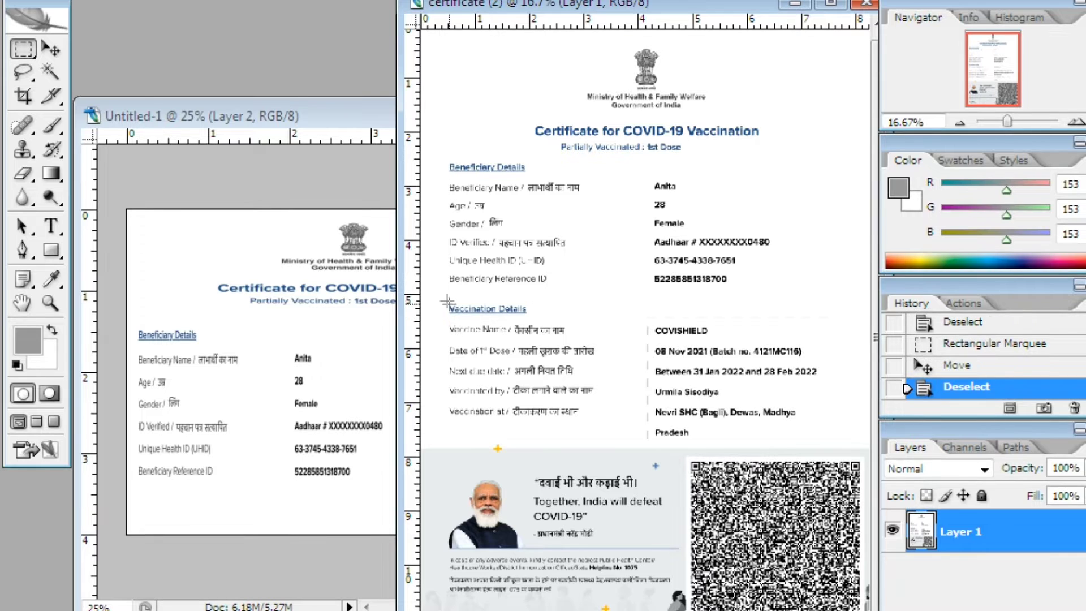
{"action": "left_click_drag", "start_coordinate": [447, 301], "coordinate": [825, 442]}
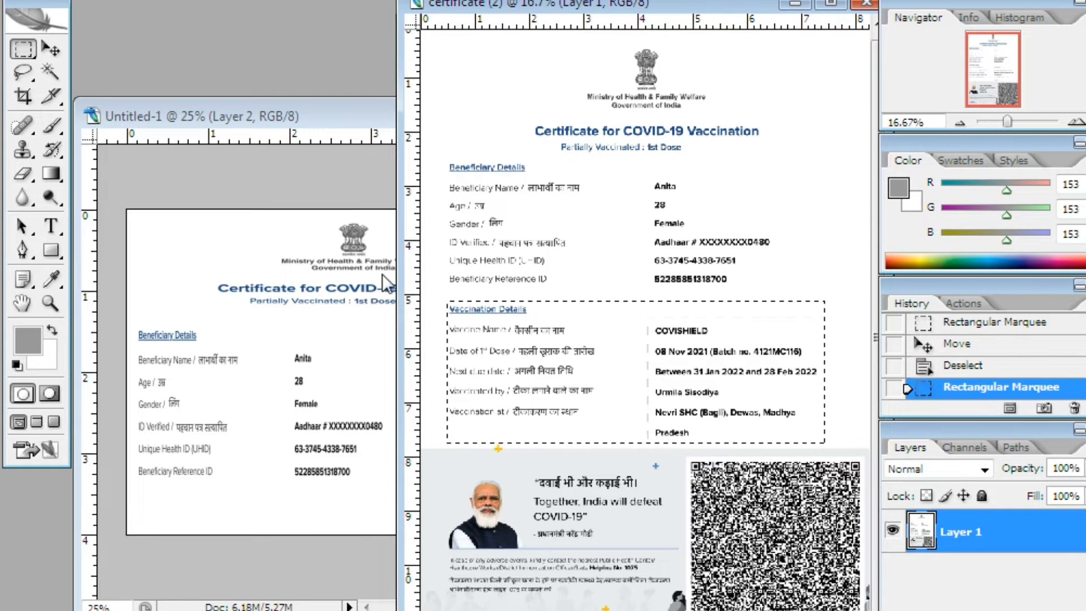
Drag Vaccination Details into Untitled-1, resized and placed right of the beneficiary block.
{"action": "left_click", "coordinate": [51, 50]}
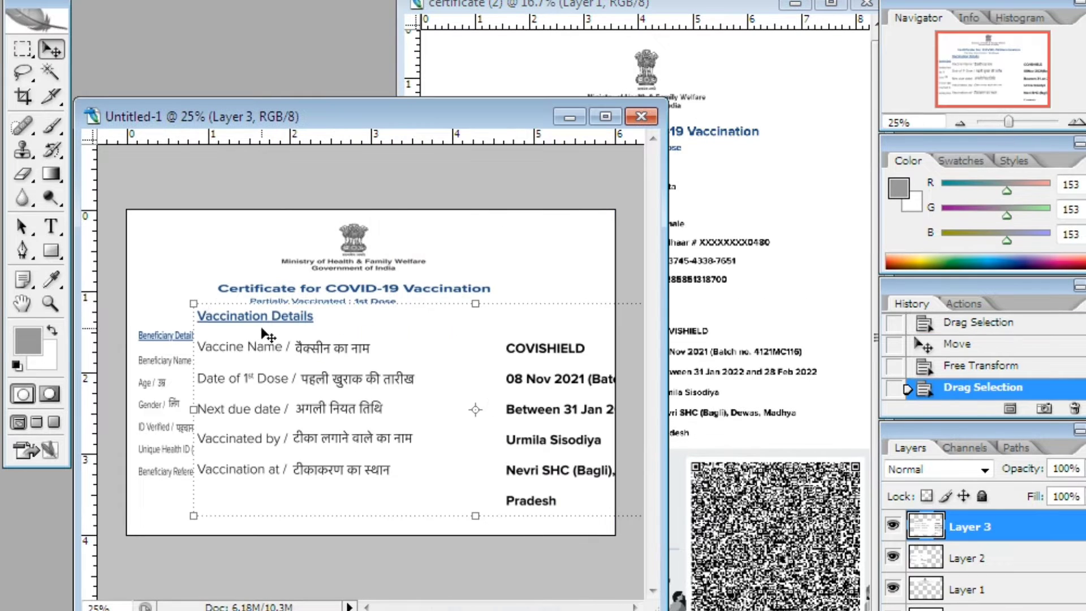
{"action": "left_click_drag", "start_coordinate": [191, 293], "coordinate": [335, 414]}
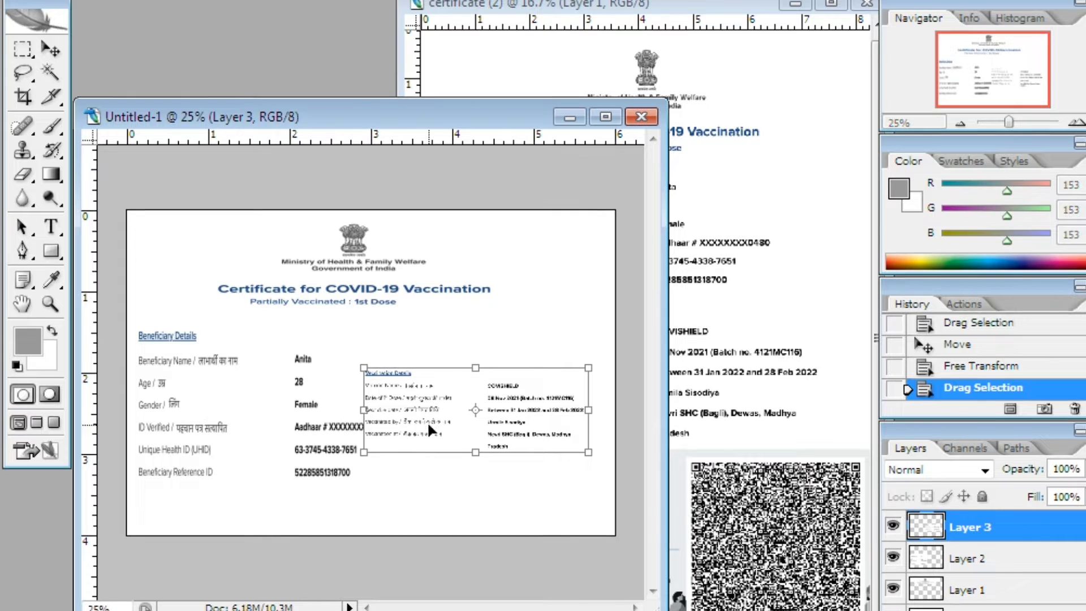
{"action": "left_click_drag", "start_coordinate": [431, 413], "coordinate": [439, 378]}
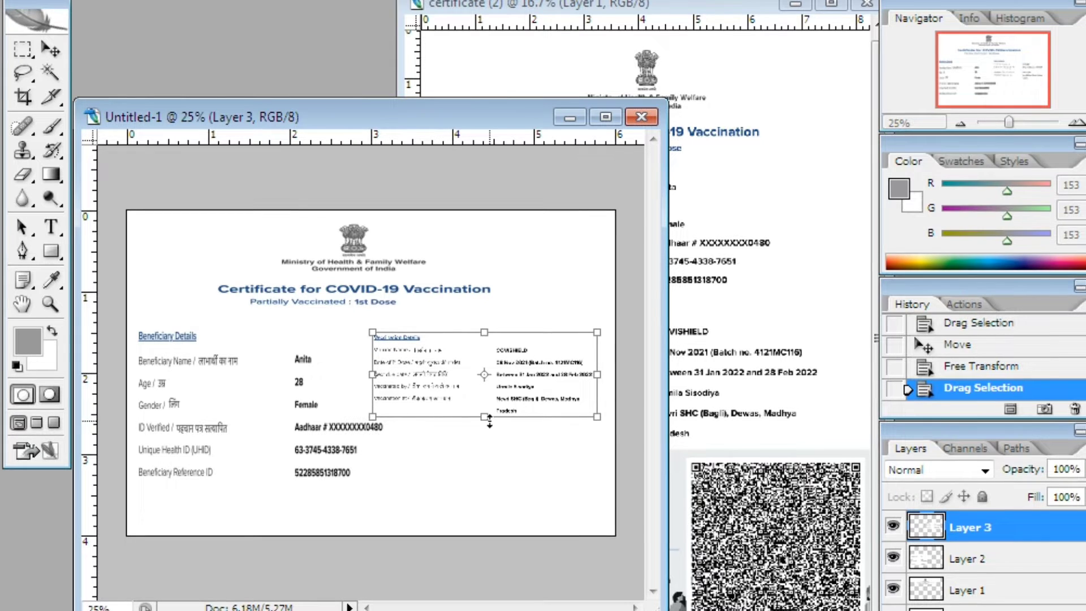
{"action": "mouse_move", "coordinate": [489, 419]}
{"action": "left_mouse_down"}
{"action": "mouse_move", "coordinate": [513, 515]}
{"action": "mouse_move", "coordinate": [512, 495]}
{"action": "left_mouse_up"}
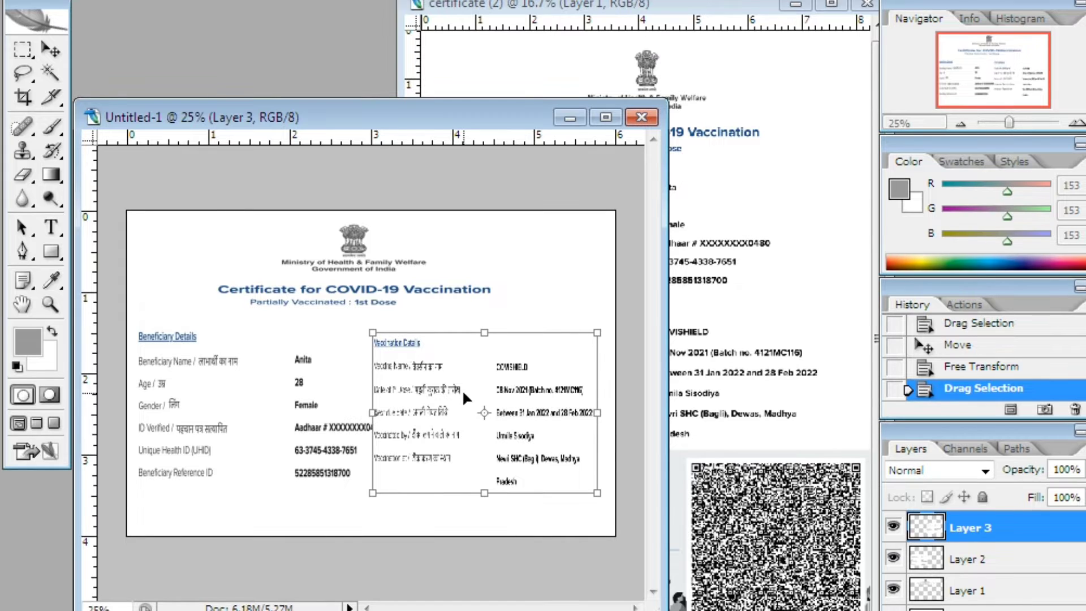
{"action": "left_click_drag", "start_coordinate": [464, 398], "coordinate": [473, 398]}
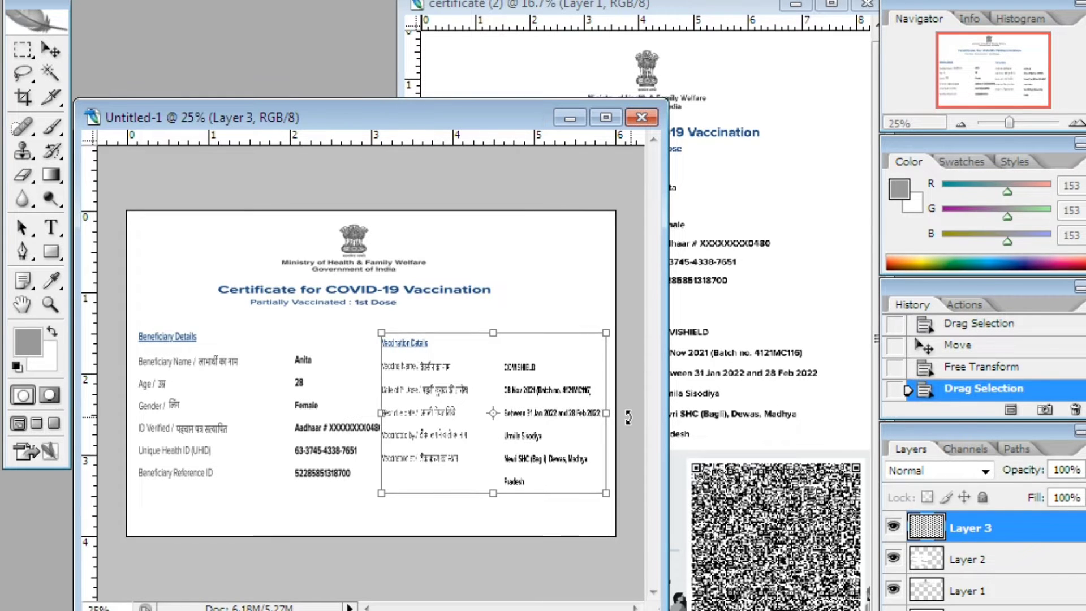
{"action": "key", "text": "shift+Right"}
{"action": "key", "text": "shift+Right"}
{"action": "key", "text": "shift+Right"}
{"action": "key", "text": "shift+Right"}
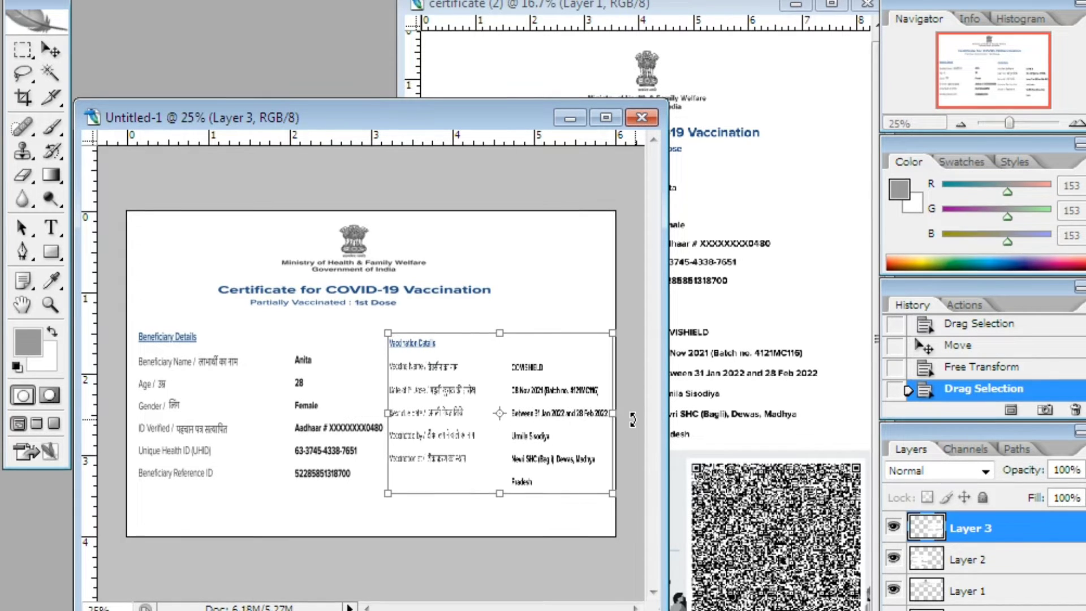
{"action": "key", "text": "Right"}
{"action": "key", "text": "Right"}
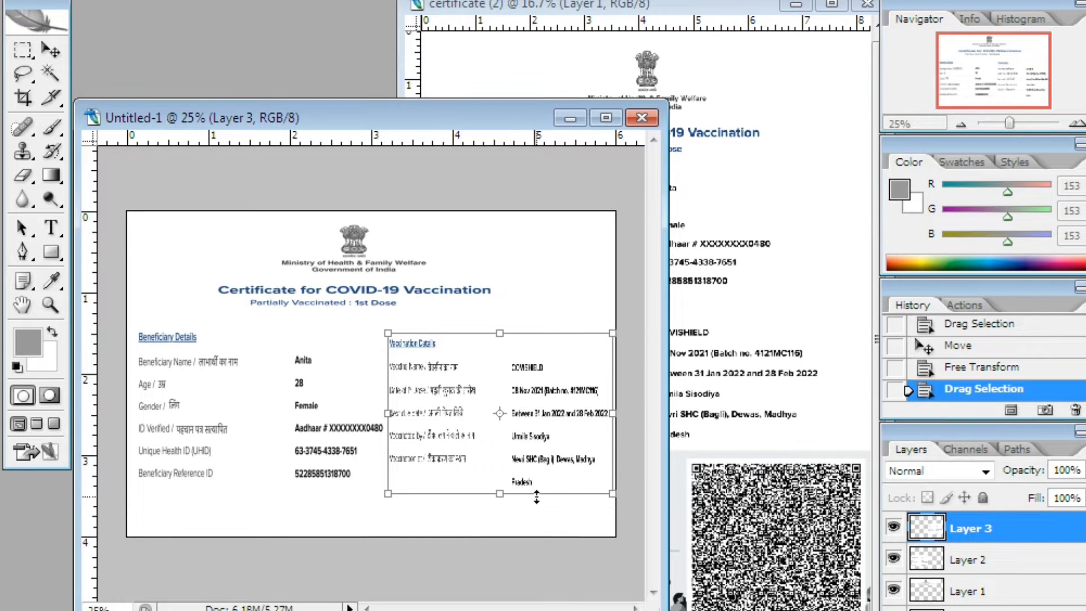
{"action": "left_click_drag", "start_coordinate": [536, 497], "coordinate": [536, 496]}
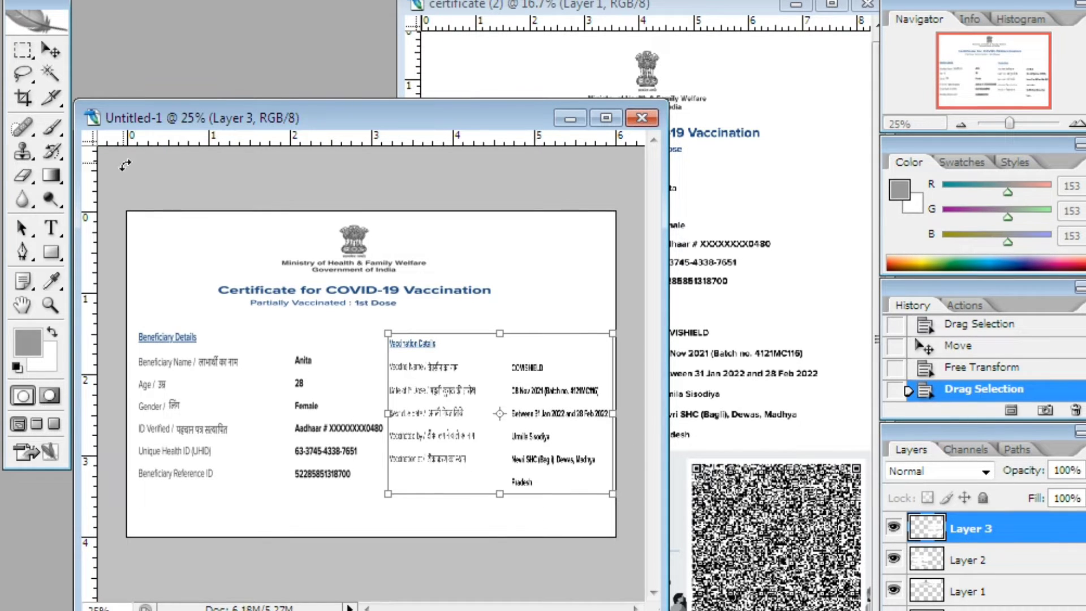
{"action": "left_click", "coordinate": [51, 50]}
{"action": "left_click", "coordinate": [466, 221]}
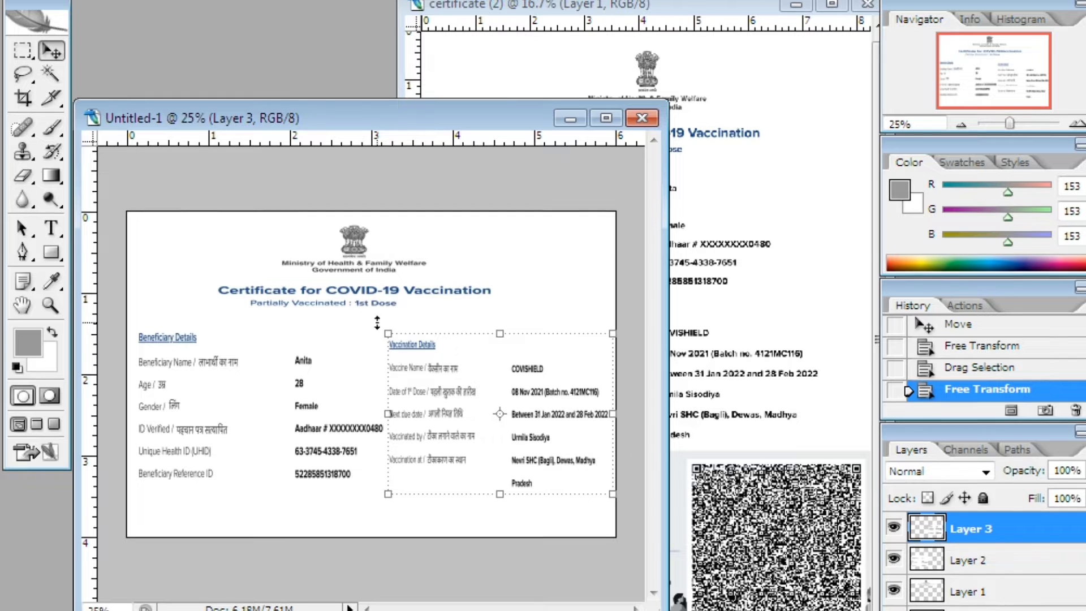
Make Layer 3 the active layer on the card page.
{"action": "left_click", "coordinate": [353, 342], "text": "ctrl"}
{"action": "right_click", "coordinate": [459, 403]}
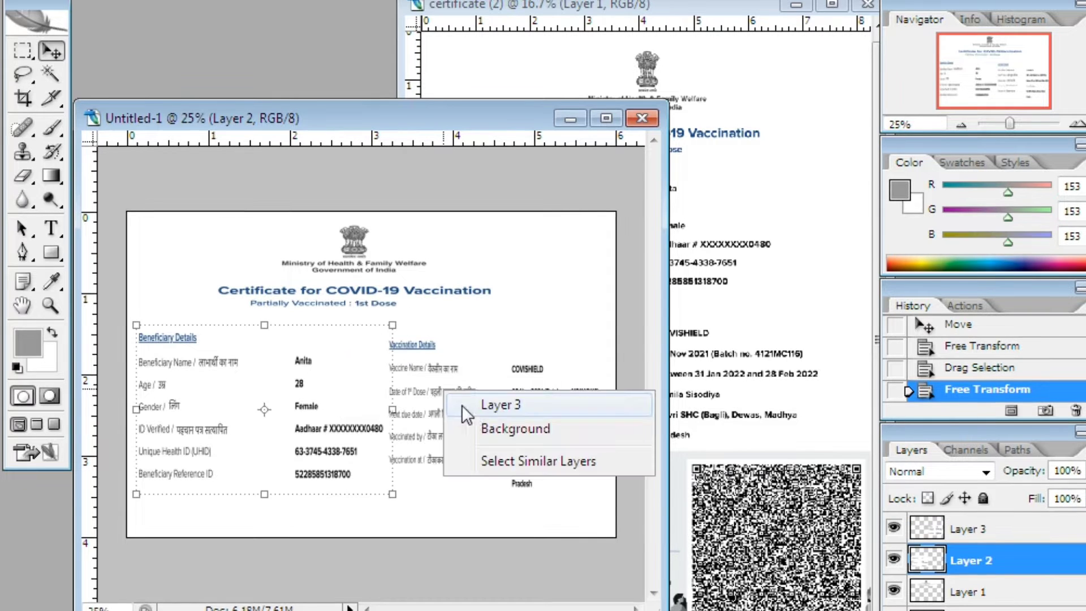
{"action": "left_click", "coordinate": [476, 406]}
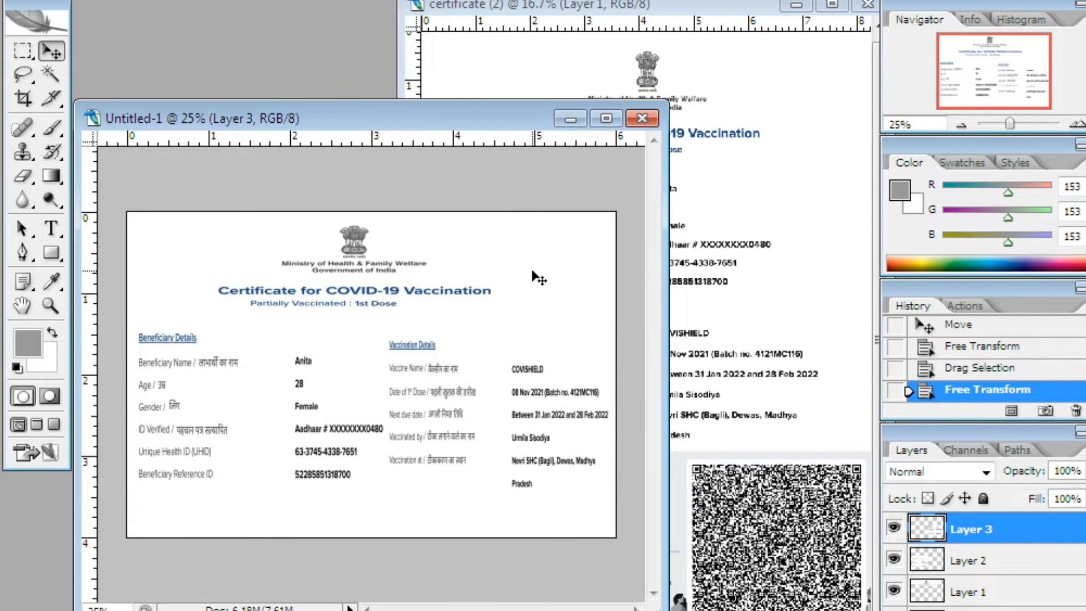
{"action": "key", "text": "ctrl+Tab"}
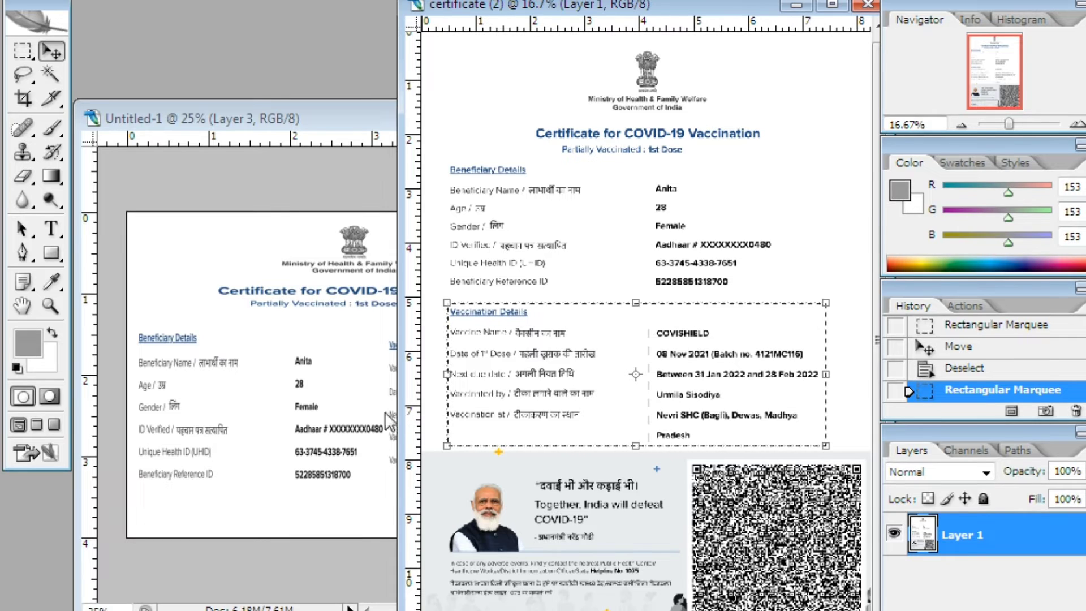
Marquee-select the portrait photo on the certificate.
{"action": "left_click", "coordinate": [22, 51]}
{"action": "left_click", "coordinate": [113, 45]}
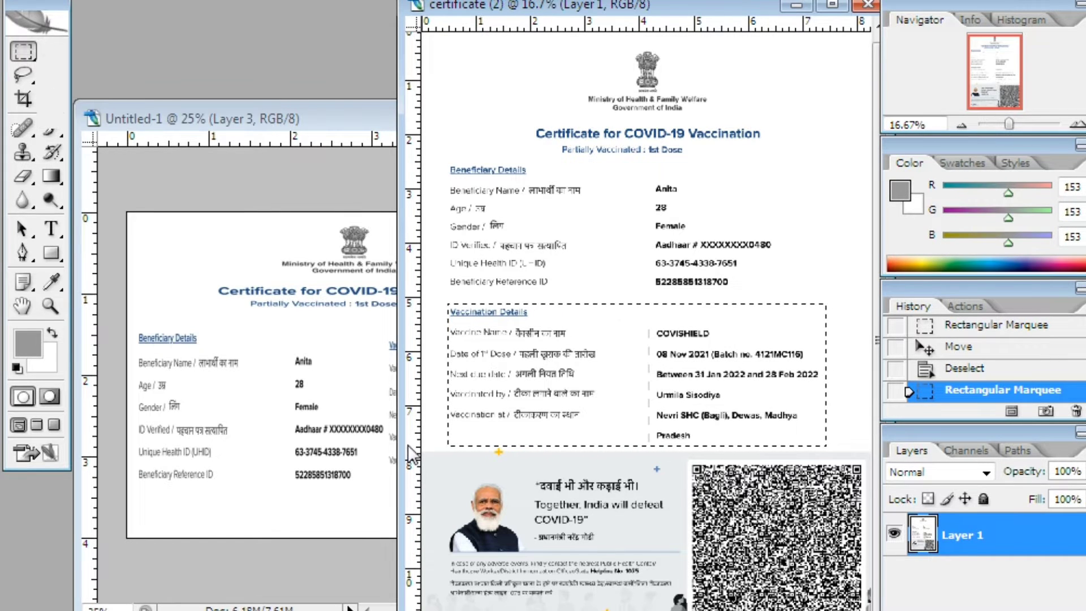
{"action": "left_click", "coordinate": [445, 473]}
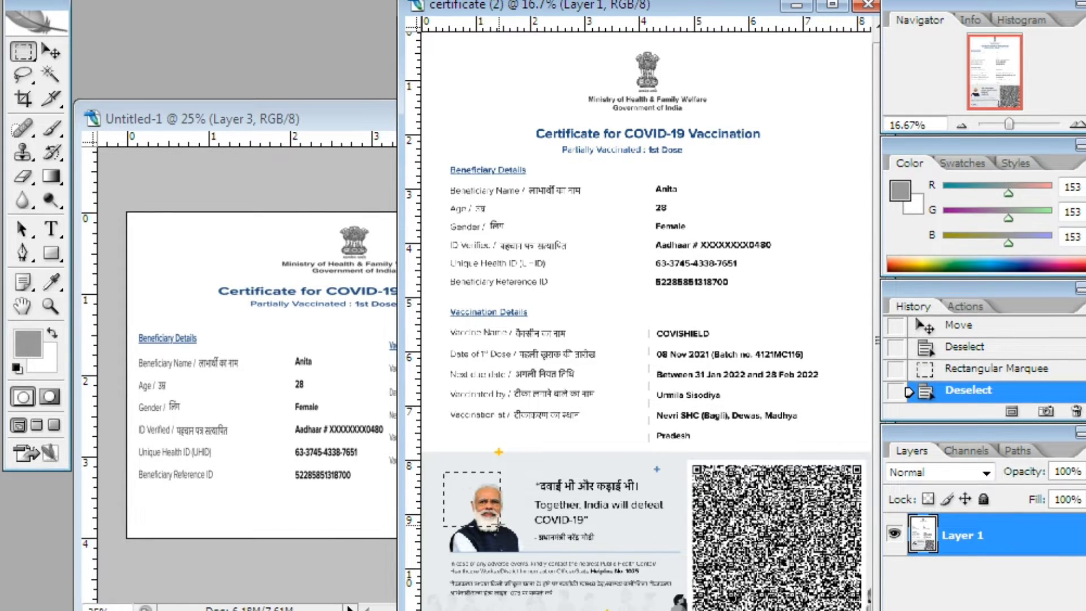
{"action": "left_click_drag", "start_coordinate": [519, 553], "coordinate": [524, 554]}
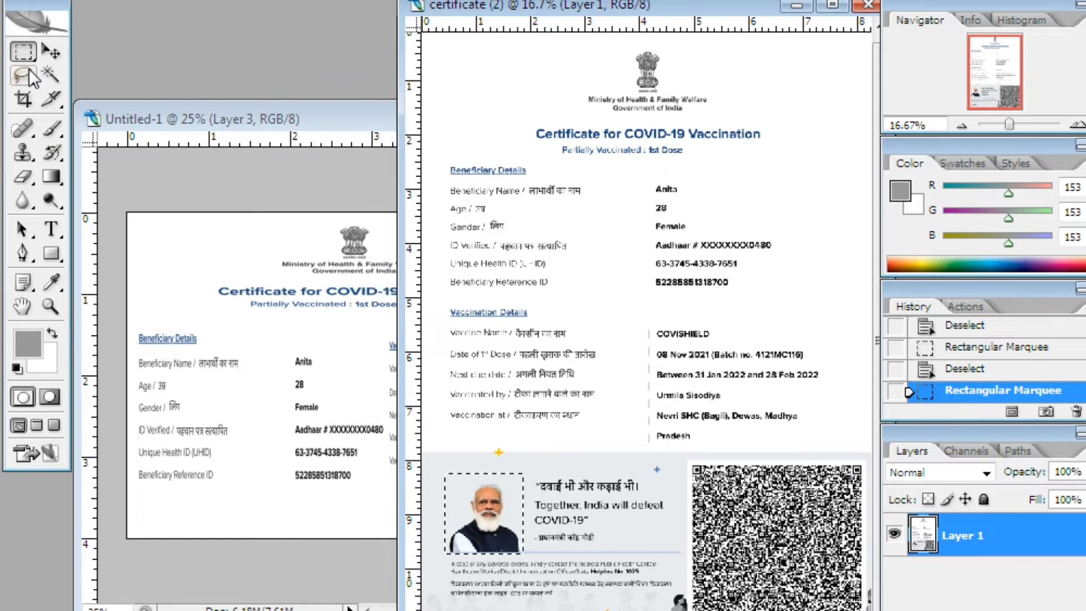
Drag the photo into Untitled-1, scaled down into the card's top-left corner.
{"action": "left_click", "coordinate": [51, 53]}
{"action": "left_click_drag", "start_coordinate": [483, 512], "coordinate": [182, 264]}
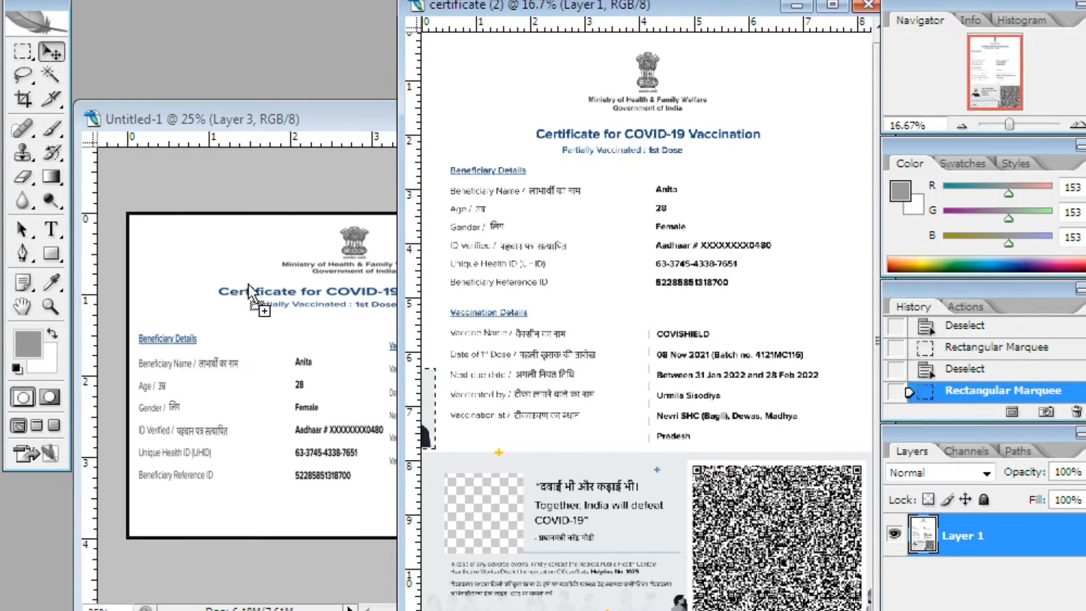
{"action": "left_click_drag", "start_coordinate": [215, 224], "coordinate": [183, 258]}
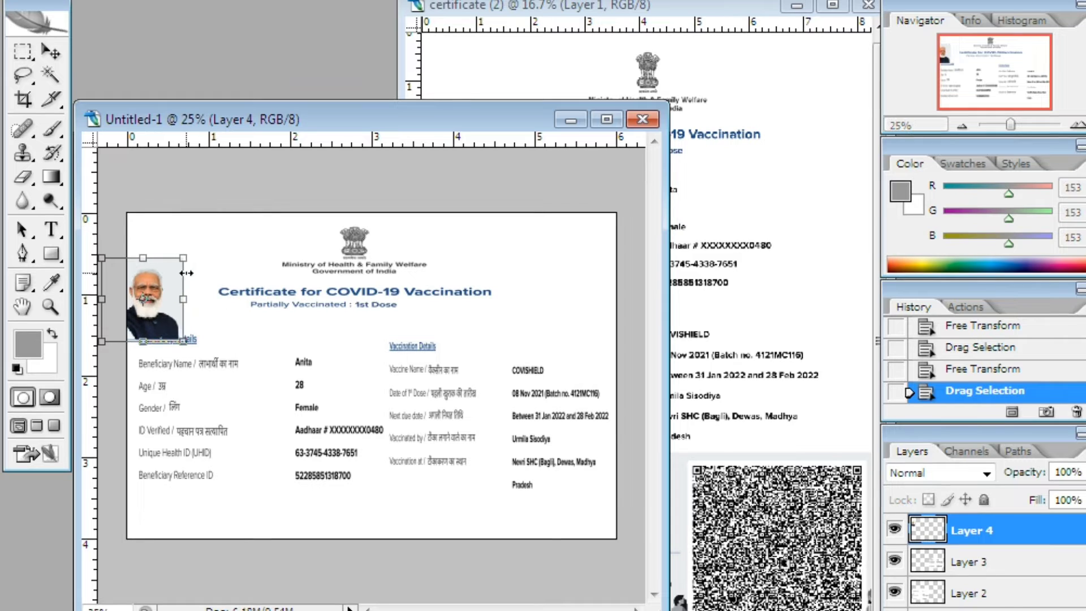
{"action": "left_click_drag", "start_coordinate": [157, 298], "coordinate": [190, 253]}
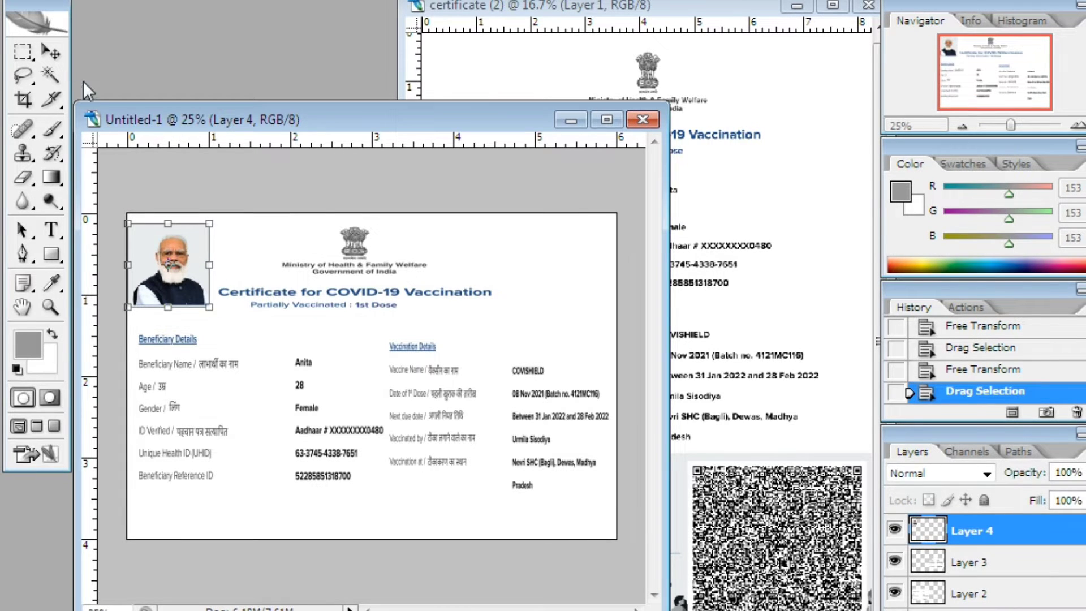
{"action": "left_click", "coordinate": [61, 56]}
{"action": "key", "text": "Return"}
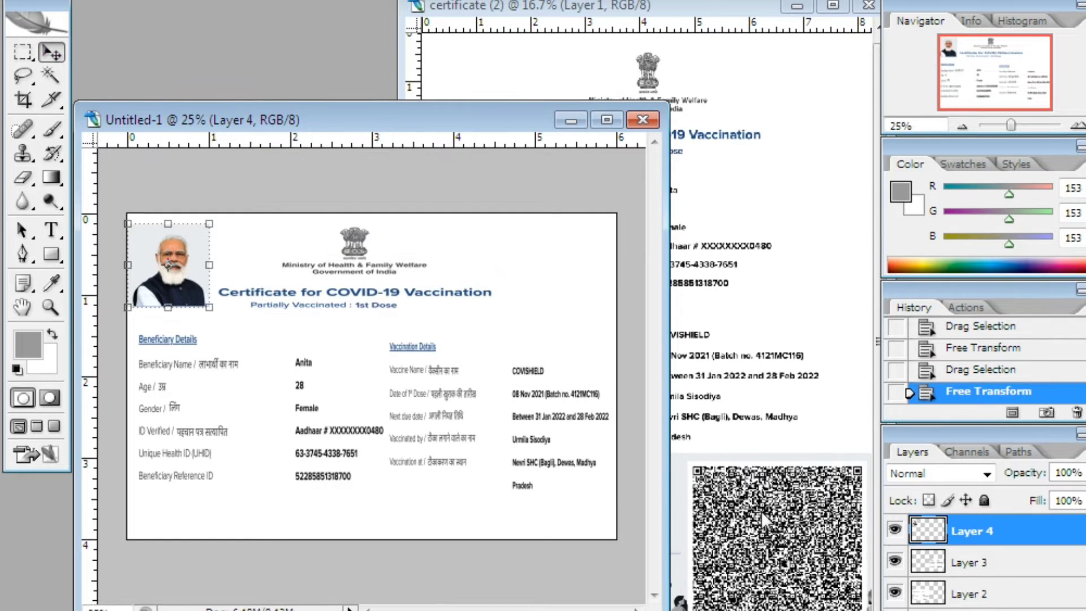
{"action": "left_click", "coordinate": [760, 514]}
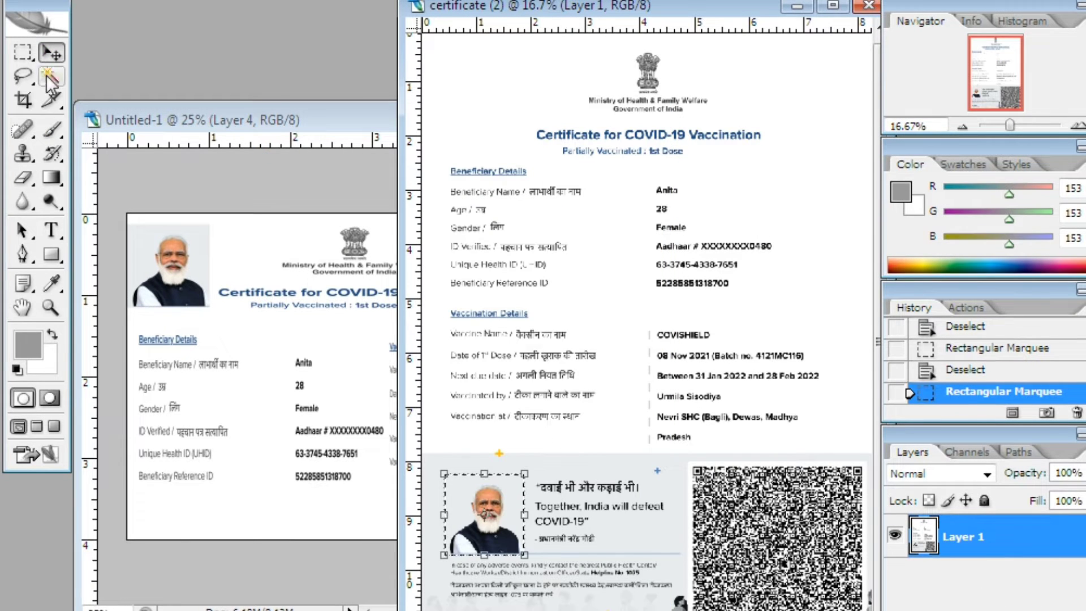
Marquee-select the 'Together, India will defeat COVID-19' quote box on the certificate.
{"action": "left_click", "coordinate": [23, 52]}
{"action": "left_click", "coordinate": [113, 47]}
{"action": "left_click", "coordinate": [540, 480]}
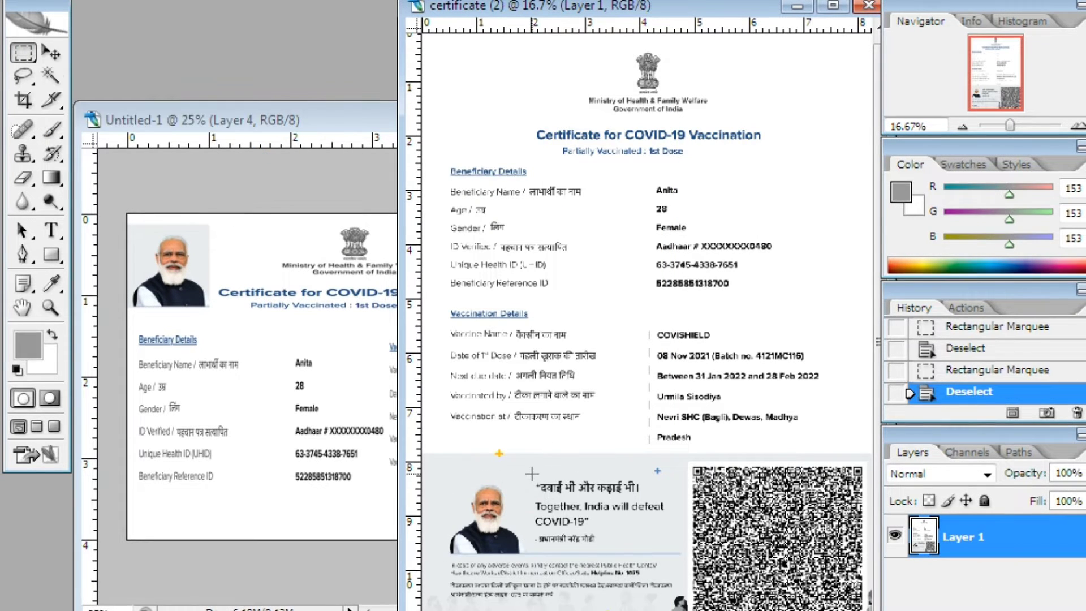
{"action": "mouse_move", "coordinate": [594, 523]}
{"action": "left_mouse_down"}
{"action": "mouse_move", "coordinate": [670, 542]}
{"action": "mouse_move", "coordinate": [673, 530]}
{"action": "left_mouse_up"}
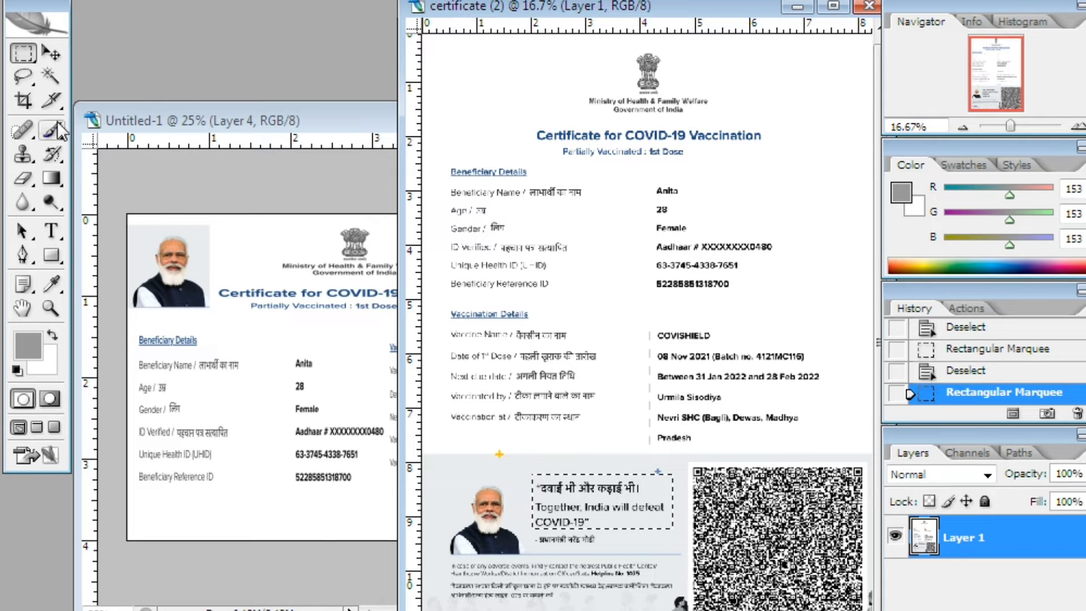
Drag the quote into Untitled-1, shrunk and placed top-right beside the header.
{"action": "left_click", "coordinate": [51, 52]}
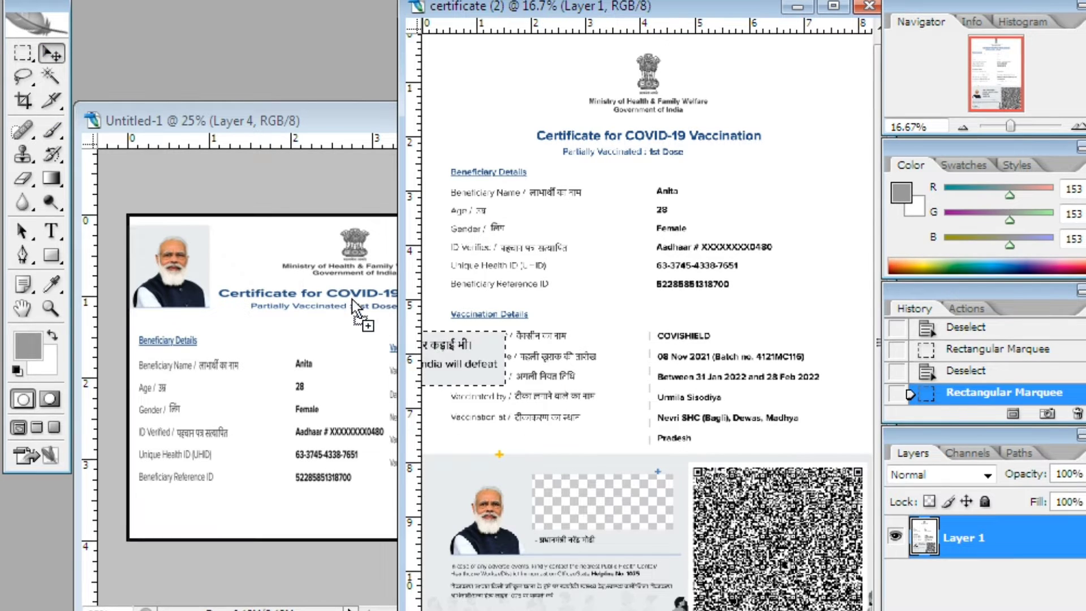
{"action": "left_click_drag", "start_coordinate": [603, 506], "coordinate": [373, 288]}
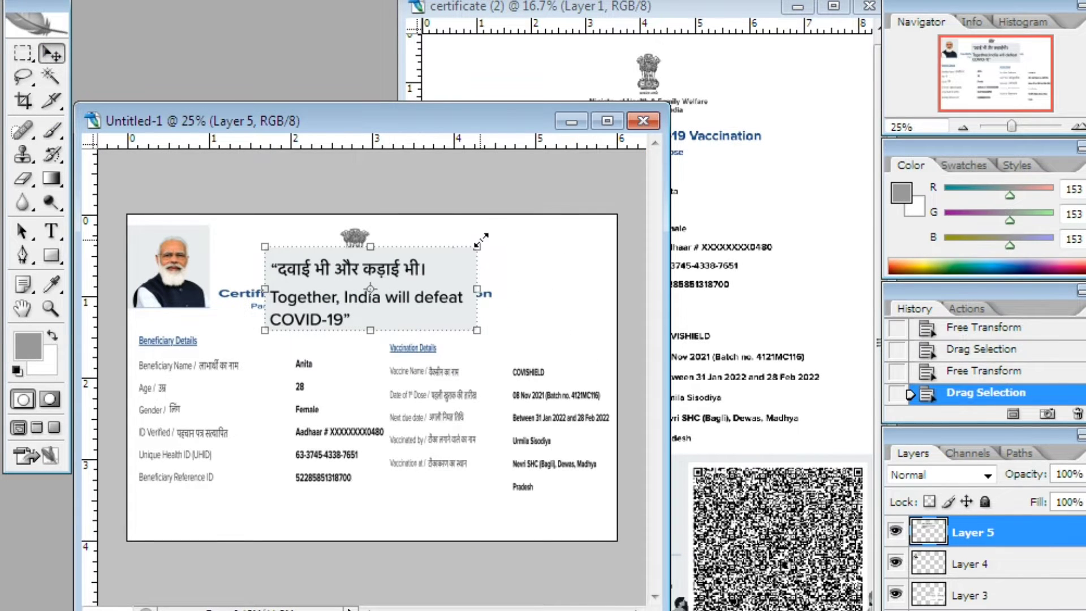
{"action": "mouse_move", "coordinate": [482, 240]}
{"action": "left_mouse_down"}
{"action": "mouse_move", "coordinate": [389, 281]}
{"action": "mouse_move", "coordinate": [573, 260]}
{"action": "mouse_move", "coordinate": [572, 241]}
{"action": "left_mouse_up"}
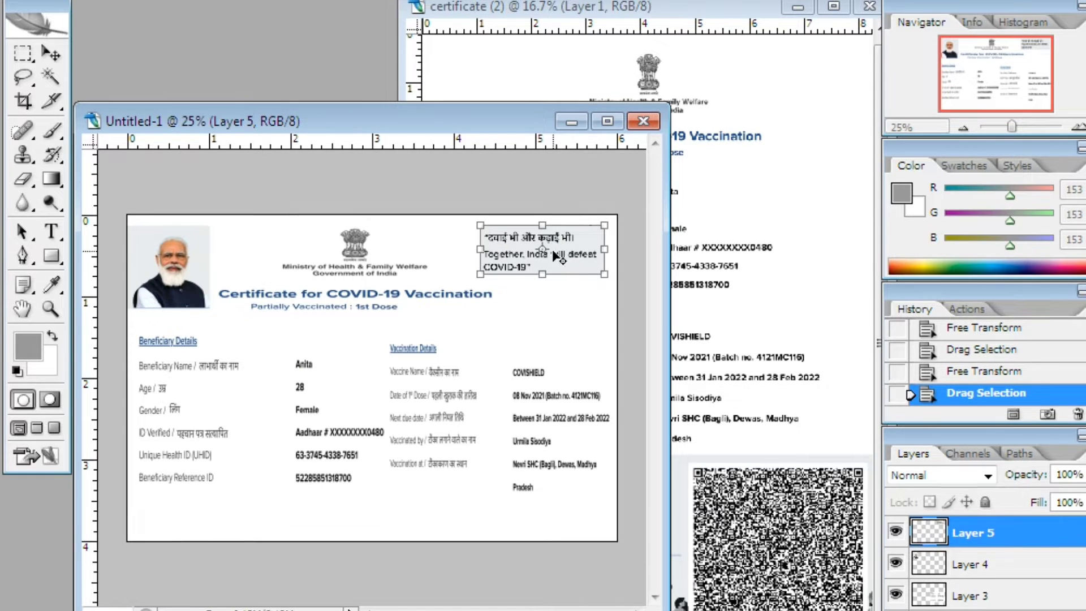
{"action": "left_click", "coordinate": [51, 54]}
{"action": "key", "text": "Return"}
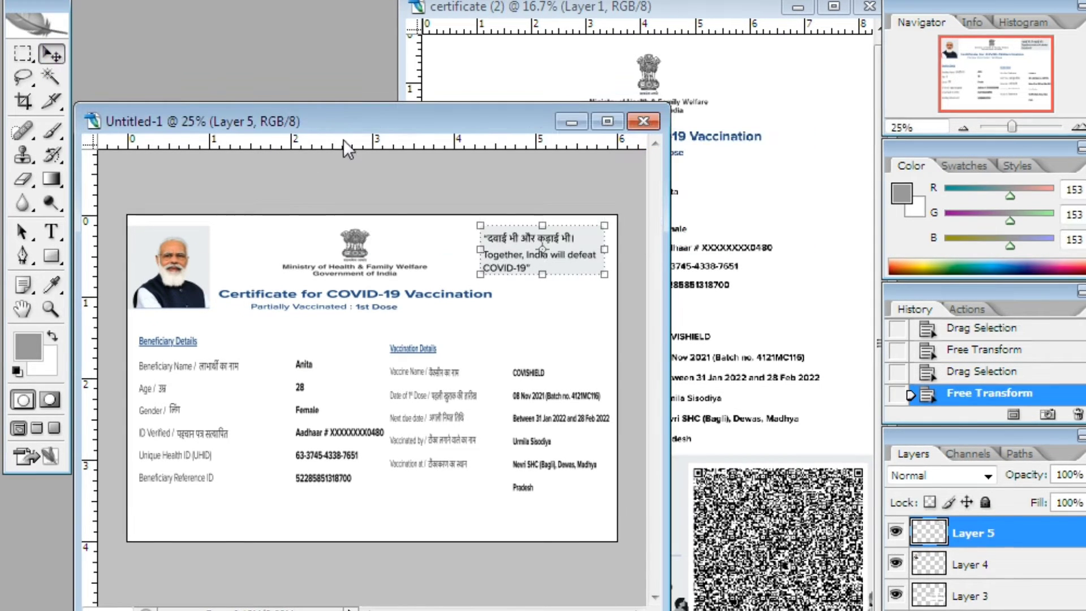
{"action": "left_click_drag", "start_coordinate": [368, 102], "coordinate": [406, 58]}
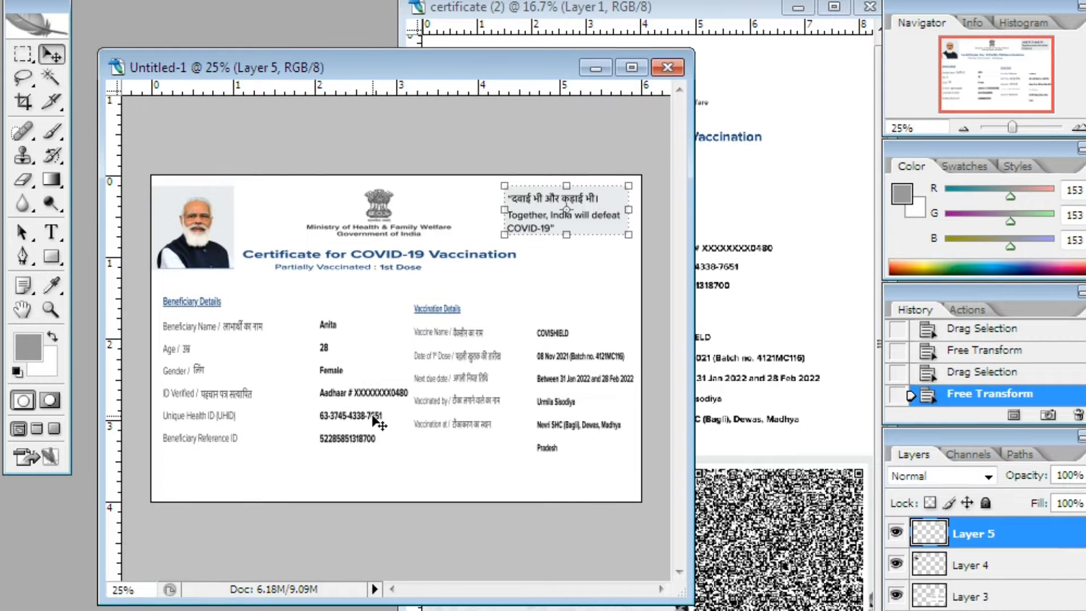
Deselect the certificate and move its window to the left.
{"action": "left_click", "coordinate": [784, 580]}
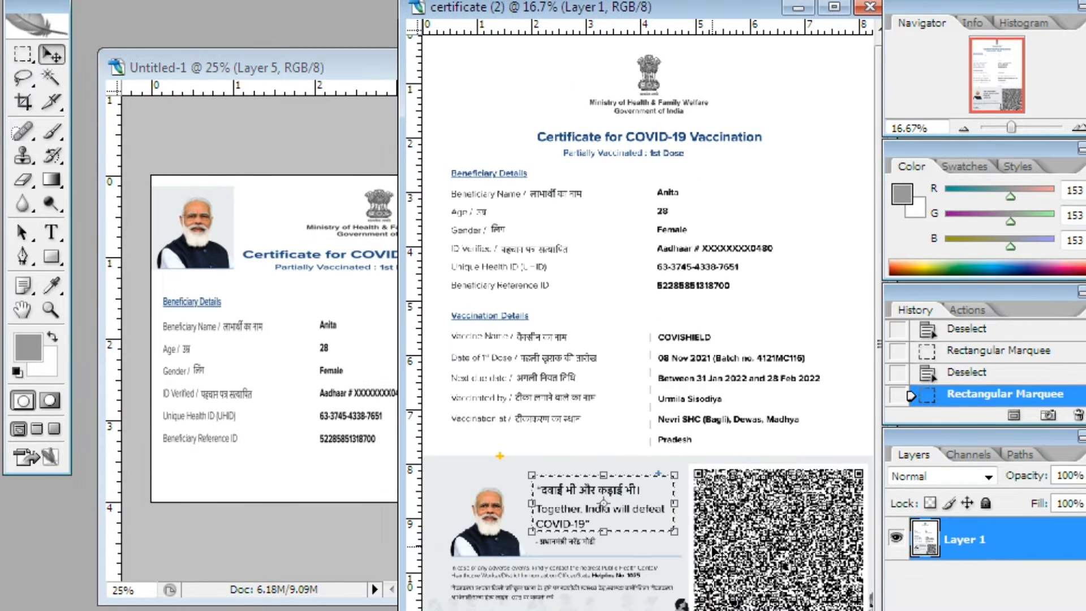
{"action": "key", "text": "ctrl+d"}
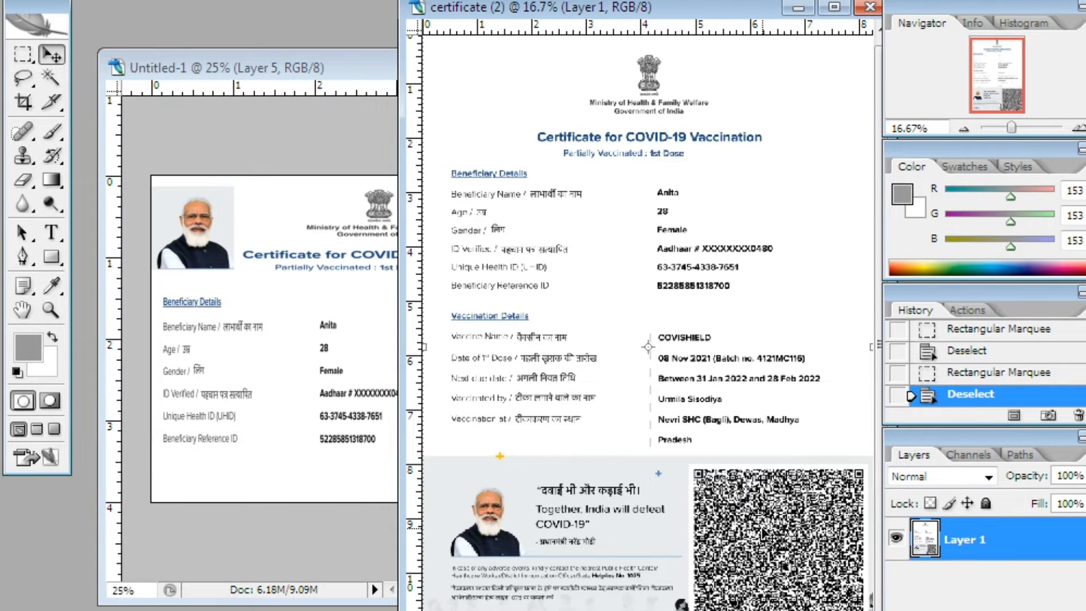
{"action": "mouse_move", "coordinate": [714, 9]}
{"action": "left_mouse_down"}
{"action": "mouse_move", "coordinate": [438, 19]}
{"action": "mouse_move", "coordinate": [634, 34]}
{"action": "left_mouse_up"}
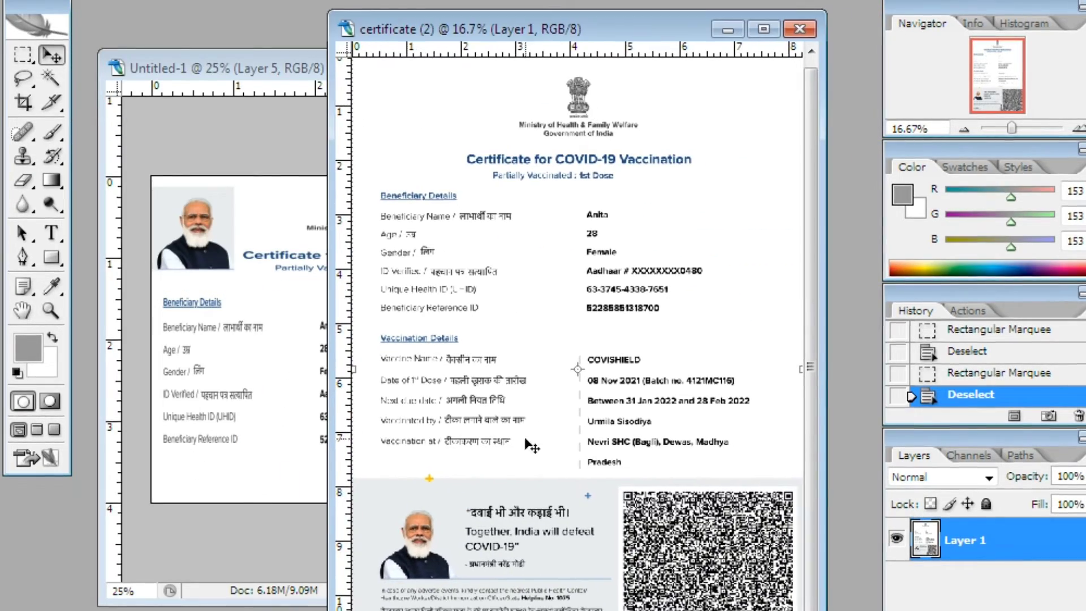
Marquee-select the QR code on the certificate.
{"action": "right_click", "coordinate": [26, 57]}
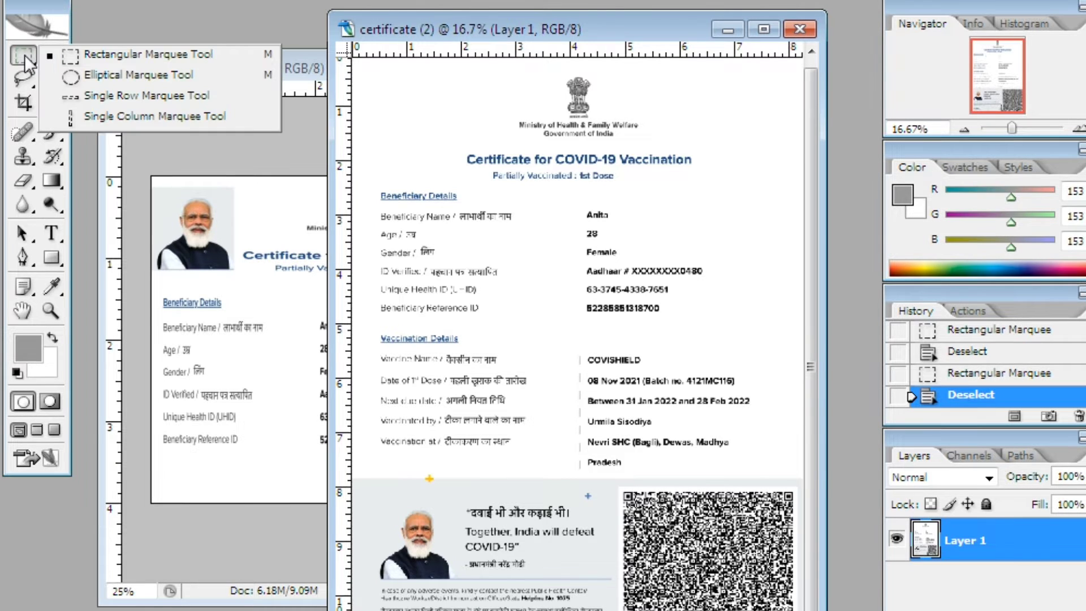
{"action": "left_click", "coordinate": [623, 488]}
{"action": "left_click_drag", "start_coordinate": [623, 488], "coordinate": [796, 610]}
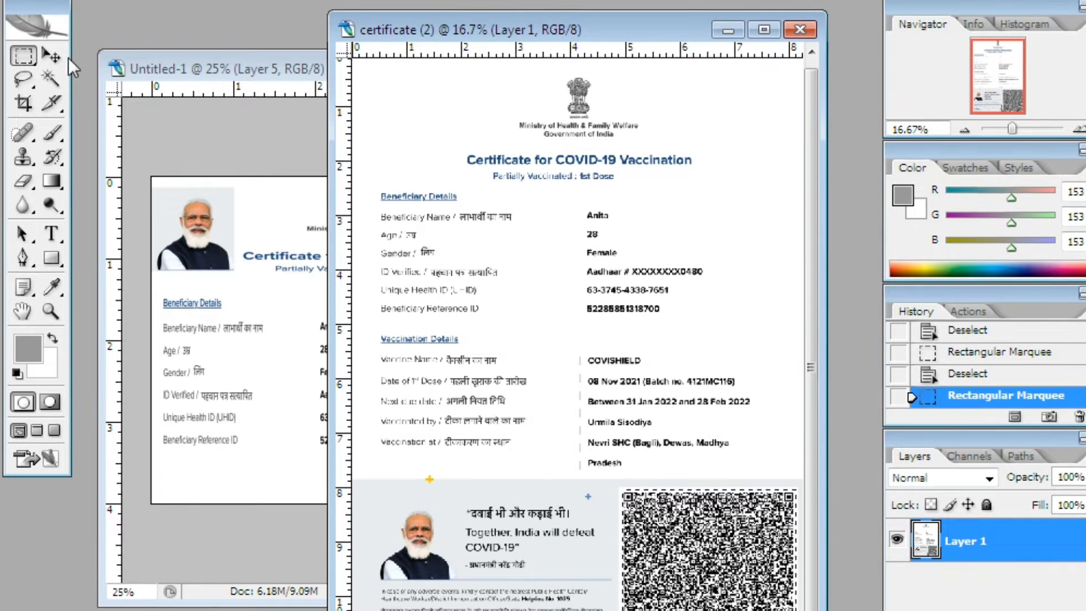
Drag the QR code into Untitled-1, shrunk to a small square at the top-right.
{"action": "left_click", "coordinate": [52, 56]}
{"action": "mouse_move", "coordinate": [463, 34]}
{"action": "left_mouse_down"}
{"action": "mouse_move", "coordinate": [717, 29]}
{"action": "mouse_move", "coordinate": [465, 6]}
{"action": "left_mouse_up"}
{"action": "left_click_drag", "start_coordinate": [730, 537], "coordinate": [258, 339]}
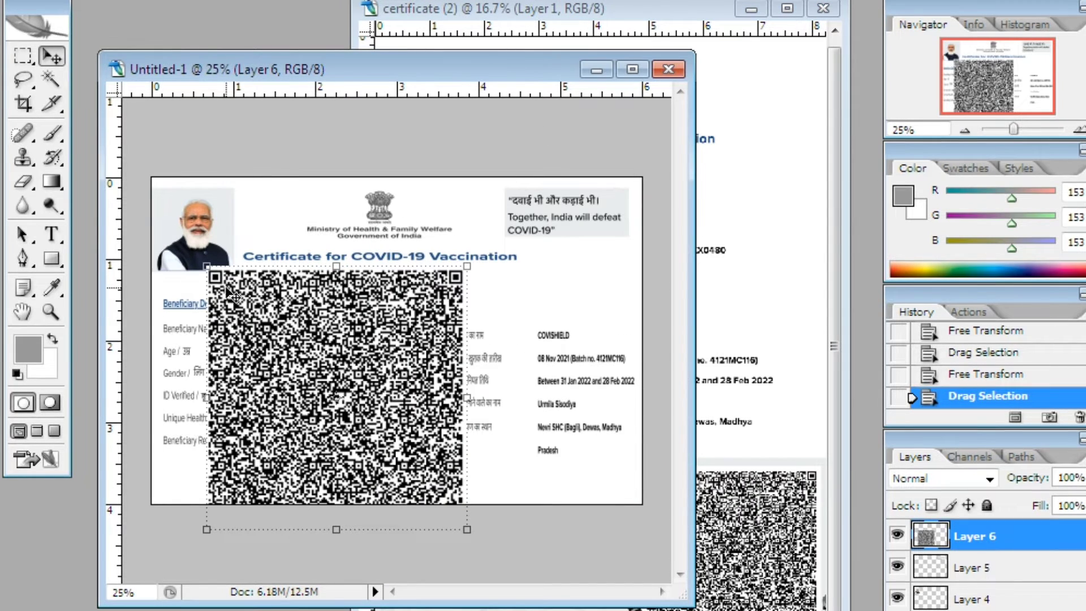
{"action": "left_click_drag", "start_coordinate": [205, 261], "coordinate": [264, 372]}
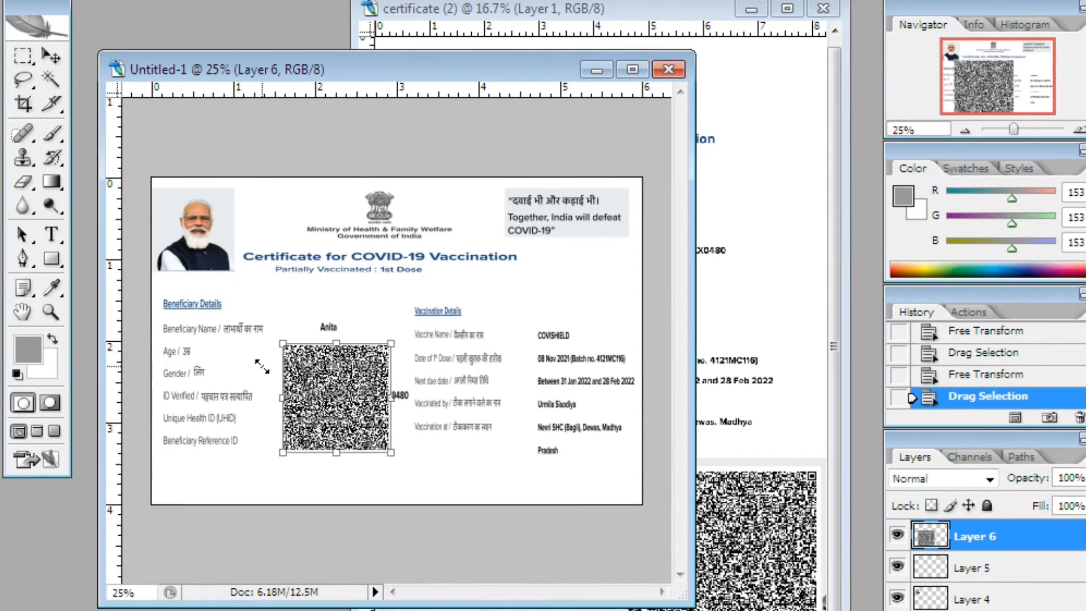
{"action": "left_click_drag", "start_coordinate": [361, 387], "coordinate": [603, 253]}
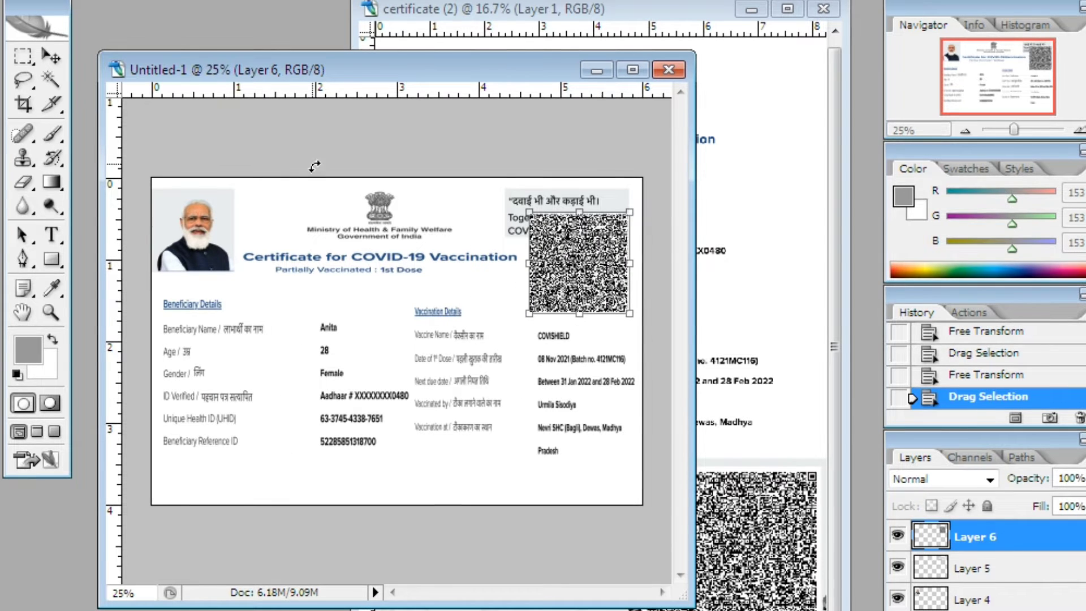
{"action": "left_click", "coordinate": [52, 57]}
{"action": "key", "text": "Return"}
Select the quote layer, move it to the card's lower-left and enlarge it.
{"action": "right_click", "coordinate": [543, 193]}
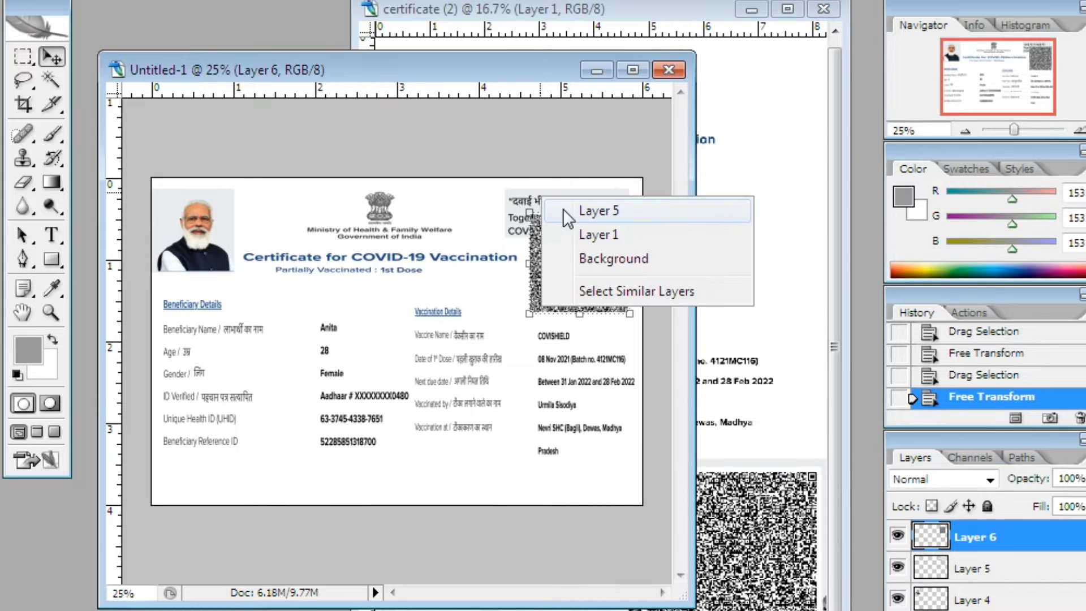
{"action": "left_click", "coordinate": [595, 210]}
{"action": "left_click_drag", "start_coordinate": [551, 209], "coordinate": [212, 468]}
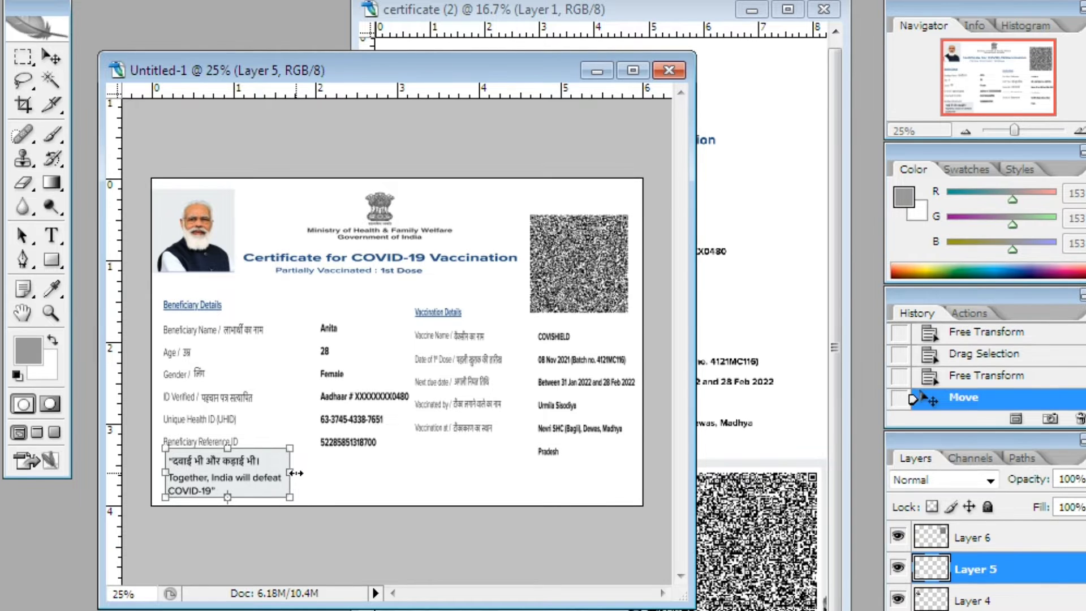
{"action": "left_click_drag", "start_coordinate": [294, 500], "coordinate": [495, 578]}
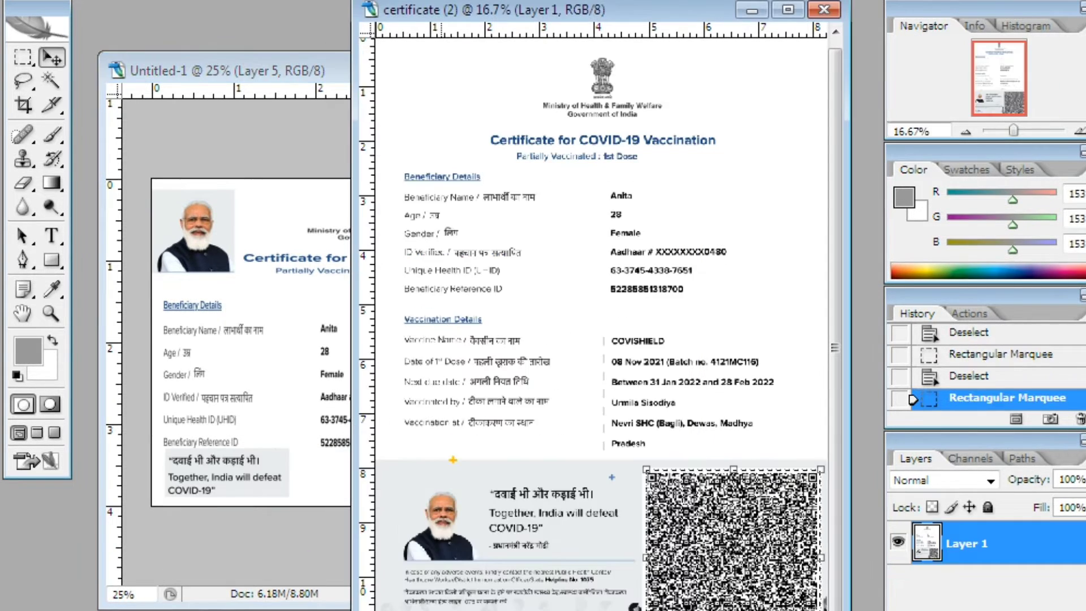
{"action": "left_click_drag", "start_coordinate": [286, 506], "coordinate": [434, 563]}
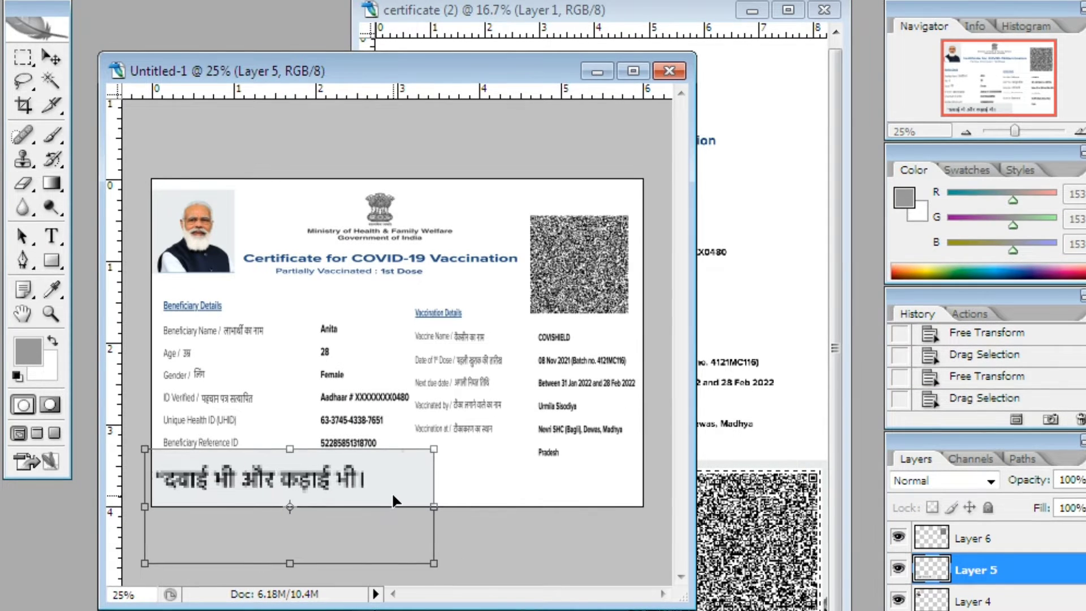
{"action": "left_click", "coordinate": [50, 57]}
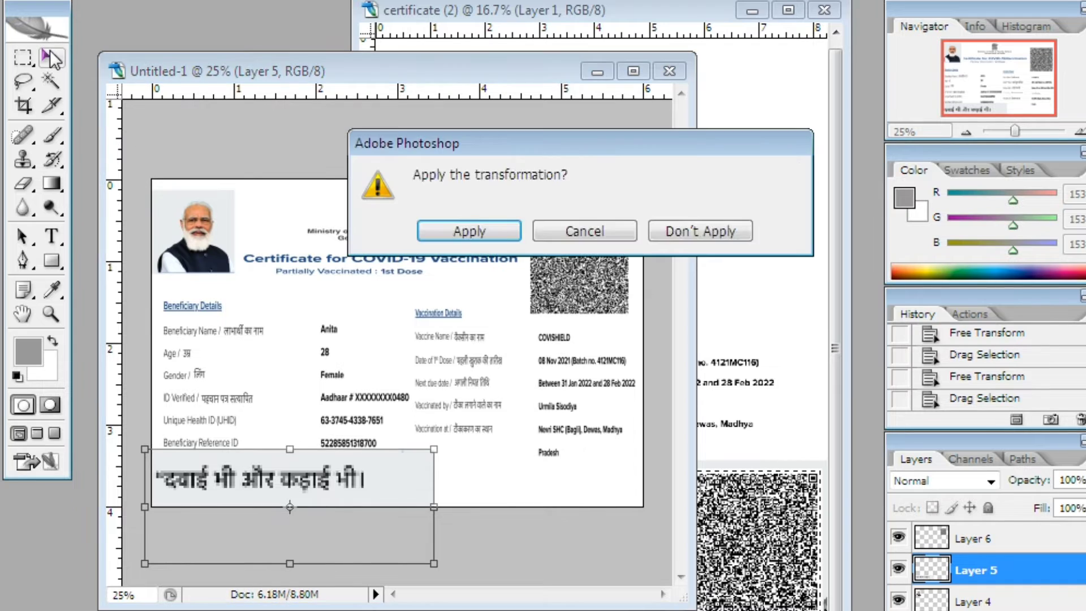
{"action": "left_click", "coordinate": [468, 230]}
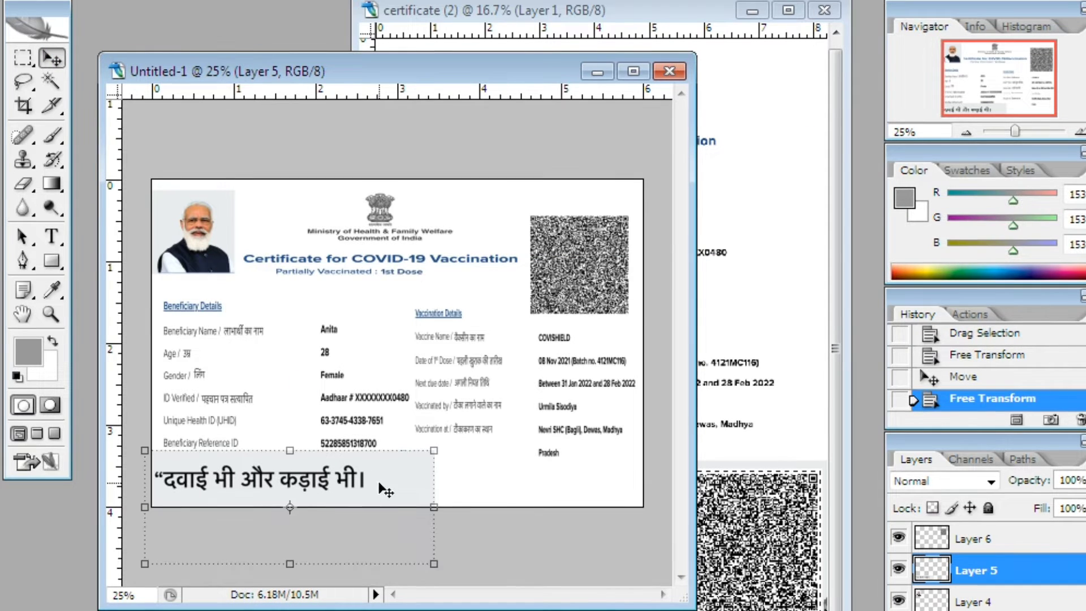
Nudge the quote strip down and right with three Shift+arrow presses each.
{"action": "key", "text": "shift+Down"}
{"action": "key", "text": "shift+Down"}
{"action": "key", "text": "shift+Down"}
{"action": "key", "text": "shift+Down"}
{"action": "key", "text": "shift+Right"}
{"action": "key", "text": "shift+Down"}
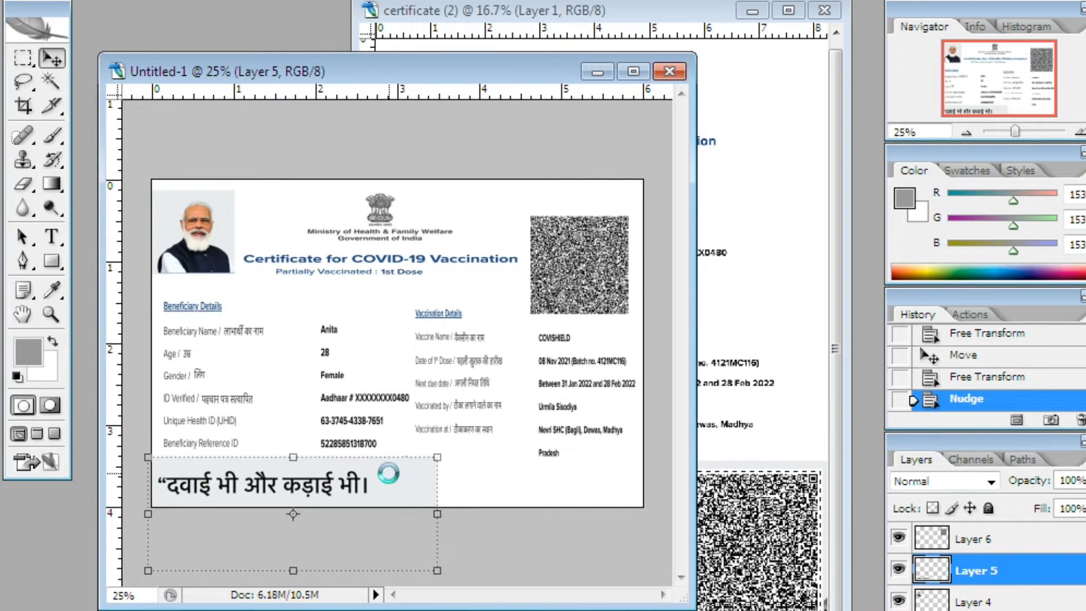
{"action": "key", "text": "shift+Right"}
{"action": "key", "text": "shift+Down"}
{"action": "key", "text": "shift+Right"}
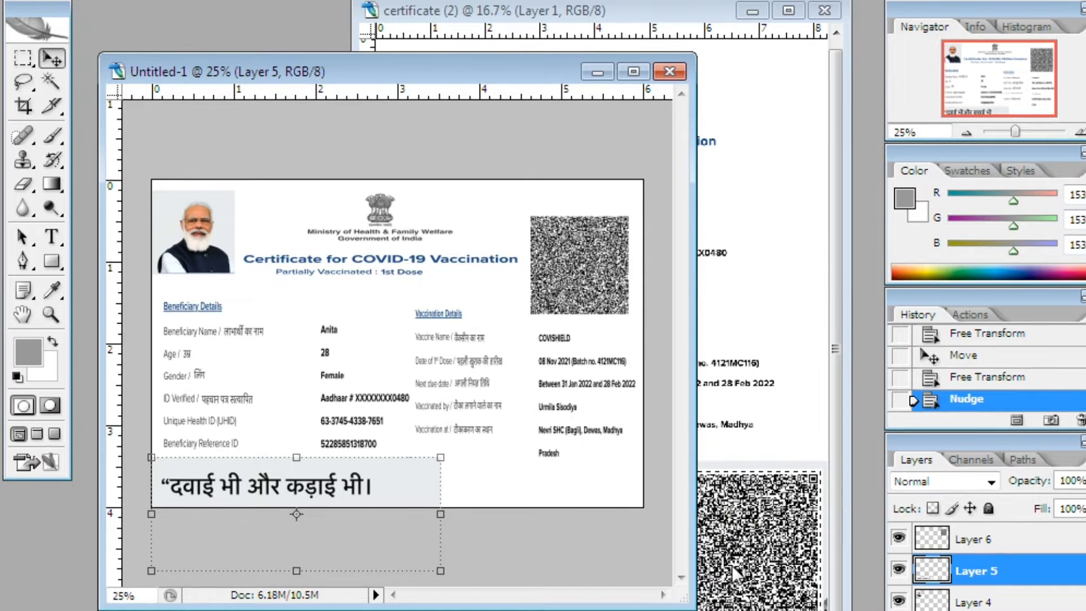
{"action": "left_click", "coordinate": [735, 572]}
Marquee-select the English quote lines on the certificate, nudging the outline slightly left.
{"action": "left_click", "coordinate": [23, 58]}
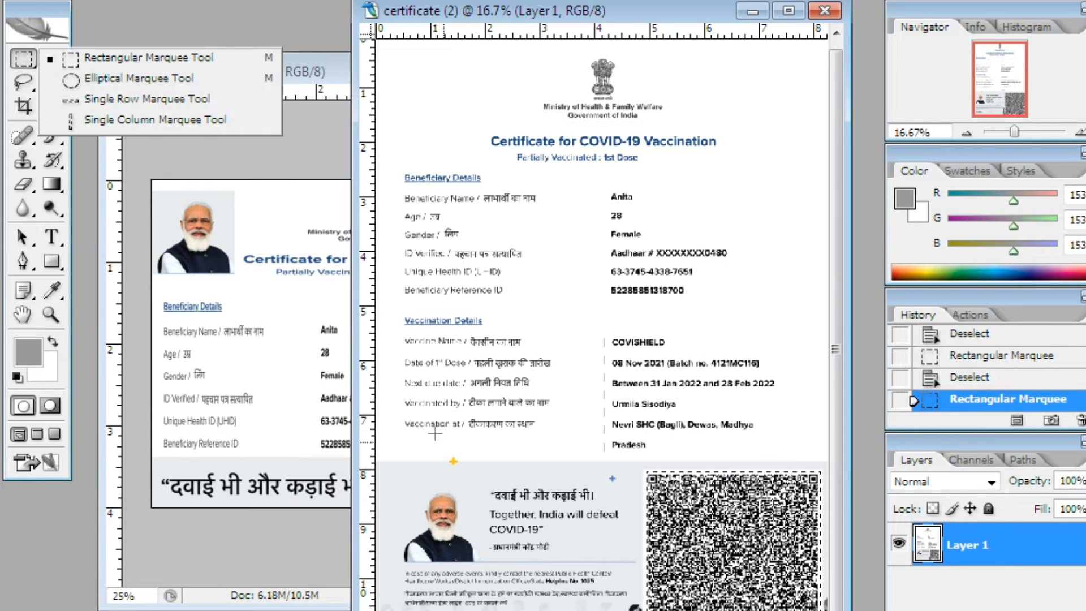
{"action": "left_click", "coordinate": [141, 51]}
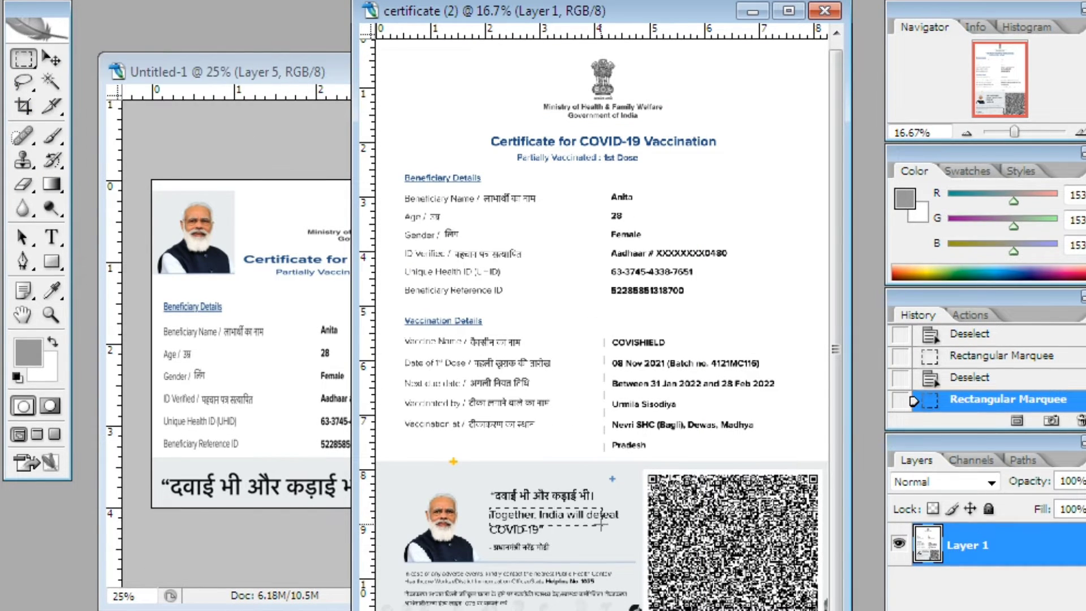
{"action": "left_click_drag", "start_coordinate": [601, 527], "coordinate": [628, 534]}
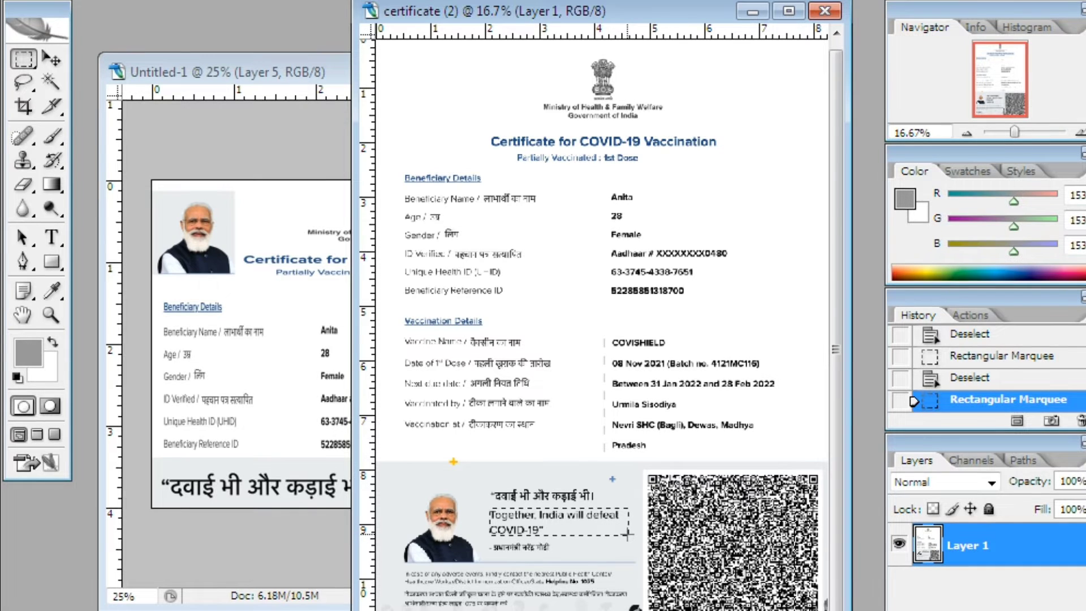
{"action": "key", "text": "Left"}
{"action": "key", "text": "Left"}
{"action": "key", "text": "Left"}
{"action": "key", "text": "Left"}
{"action": "key", "text": "Left"}
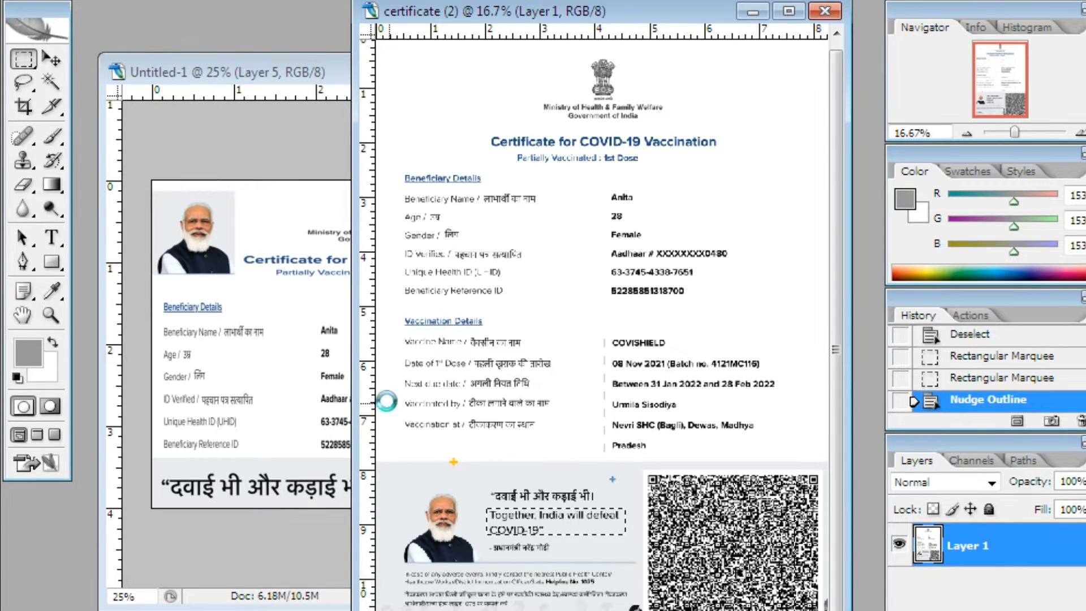
Drag the English quote into Untitled-1 and stretch it beside the Hindi line to the card edge.
{"action": "left_click", "coordinate": [51, 58]}
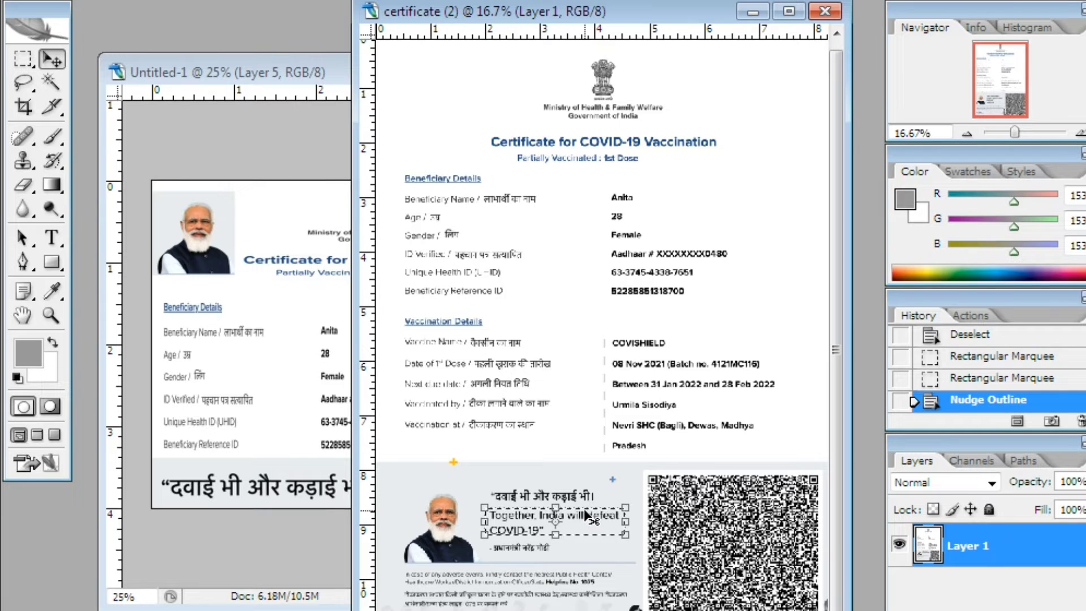
{"action": "mouse_move", "coordinate": [588, 516]}
{"action": "left_mouse_down"}
{"action": "mouse_move", "coordinate": [570, 481]}
{"action": "mouse_move", "coordinate": [556, 480]}
{"action": "left_mouse_up"}
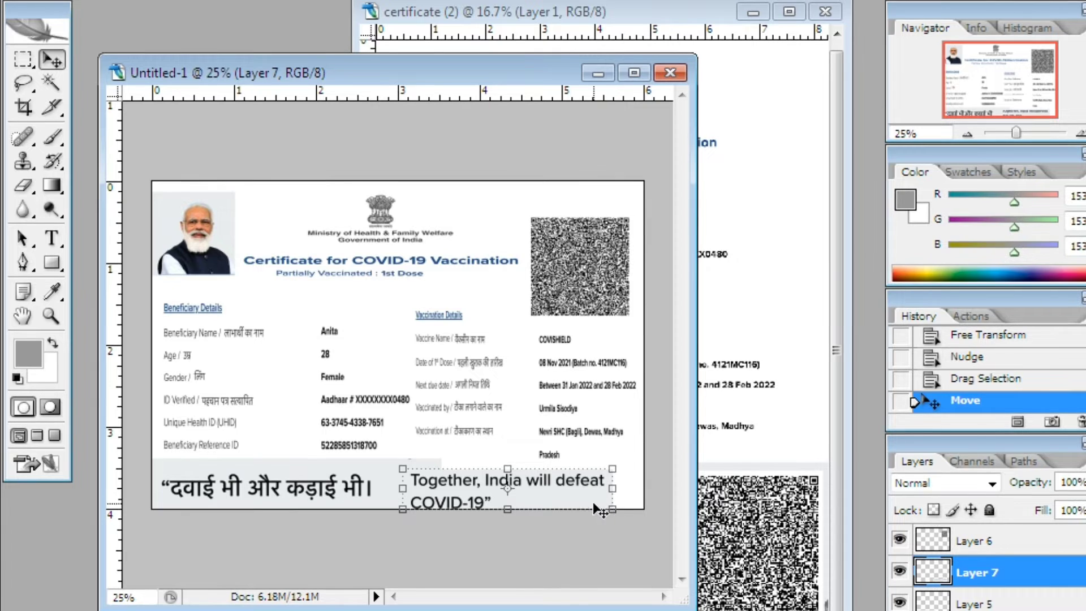
{"action": "mouse_move", "coordinate": [401, 465]}
{"action": "left_mouse_down"}
{"action": "mouse_move", "coordinate": [411, 473]}
{"action": "mouse_move", "coordinate": [399, 494]}
{"action": "left_mouse_up"}
{"action": "left_click_drag", "start_coordinate": [613, 490], "coordinate": [641, 494]}
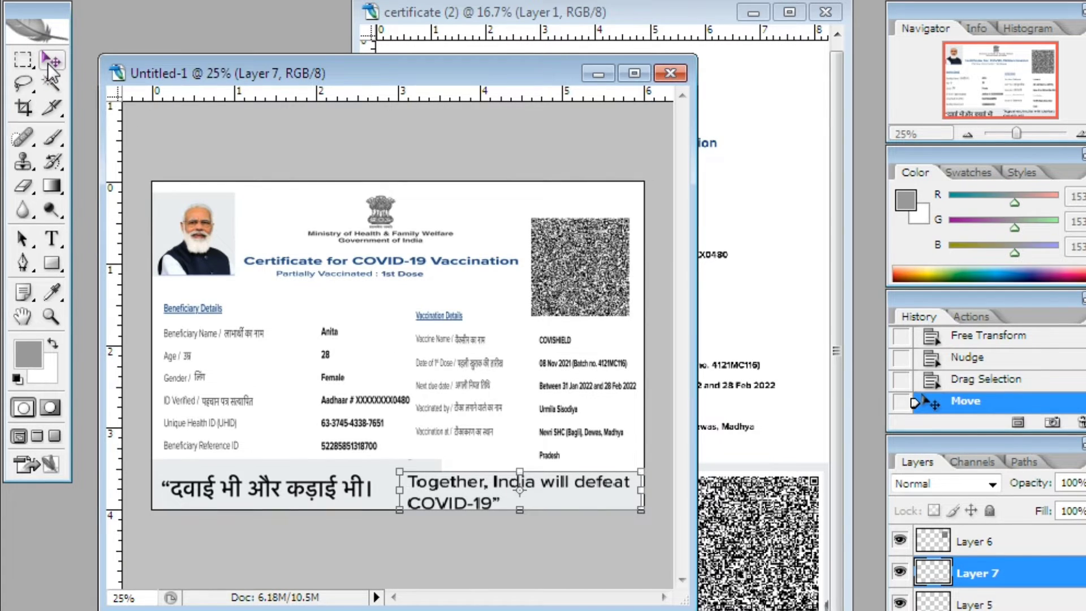
{"action": "left_click", "coordinate": [52, 59]}
{"action": "key", "text": "Return"}
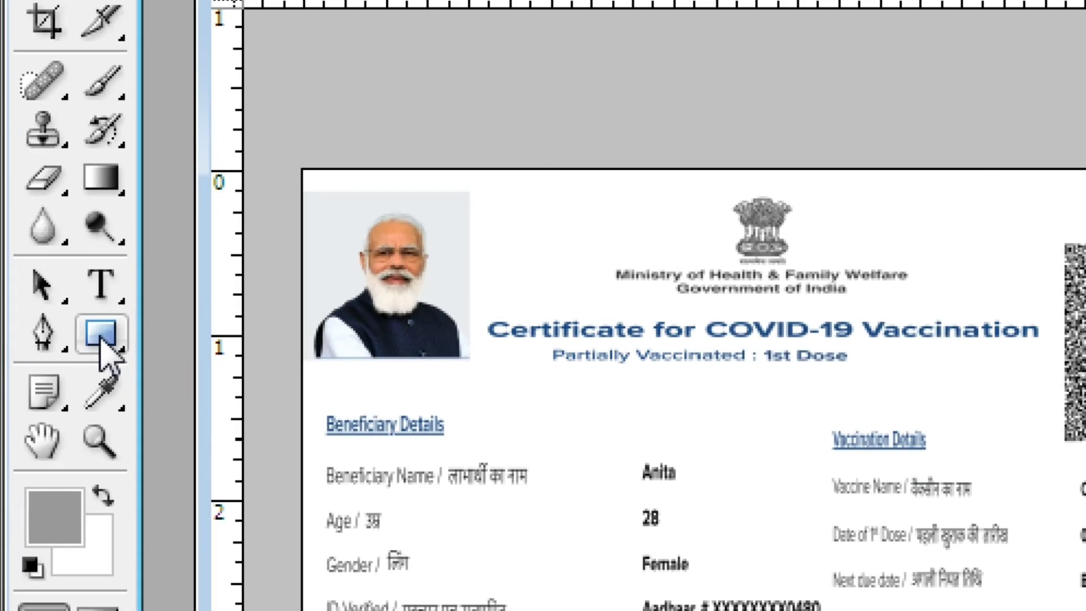
Draw a thin black rectangle across the card above the quotes, nudged down two pixels.
{"action": "left_click", "coordinate": [77, 308]}
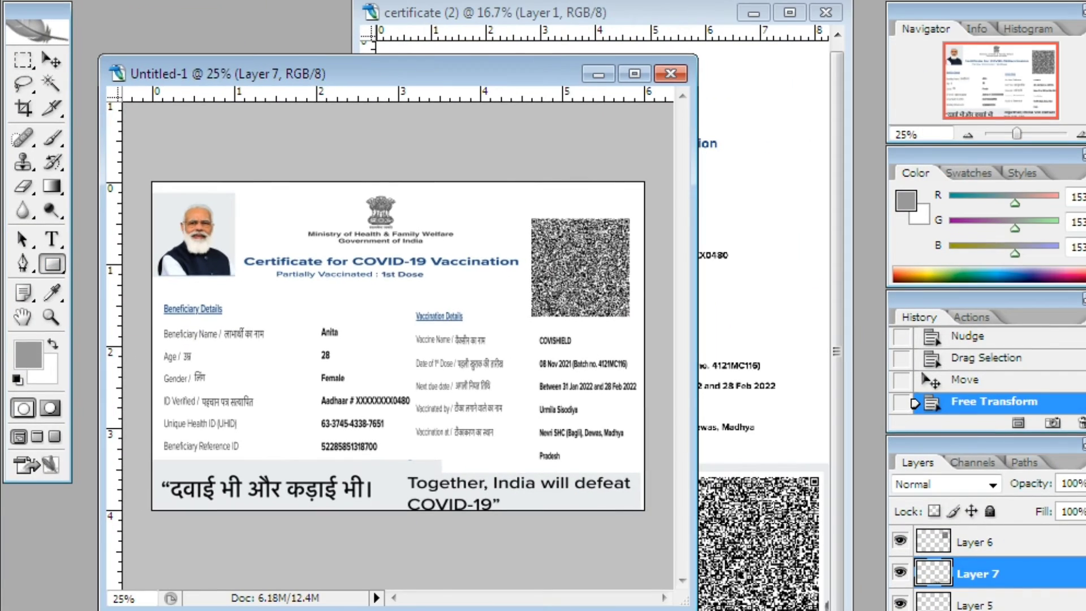
{"action": "left_click", "coordinate": [28, 355]}
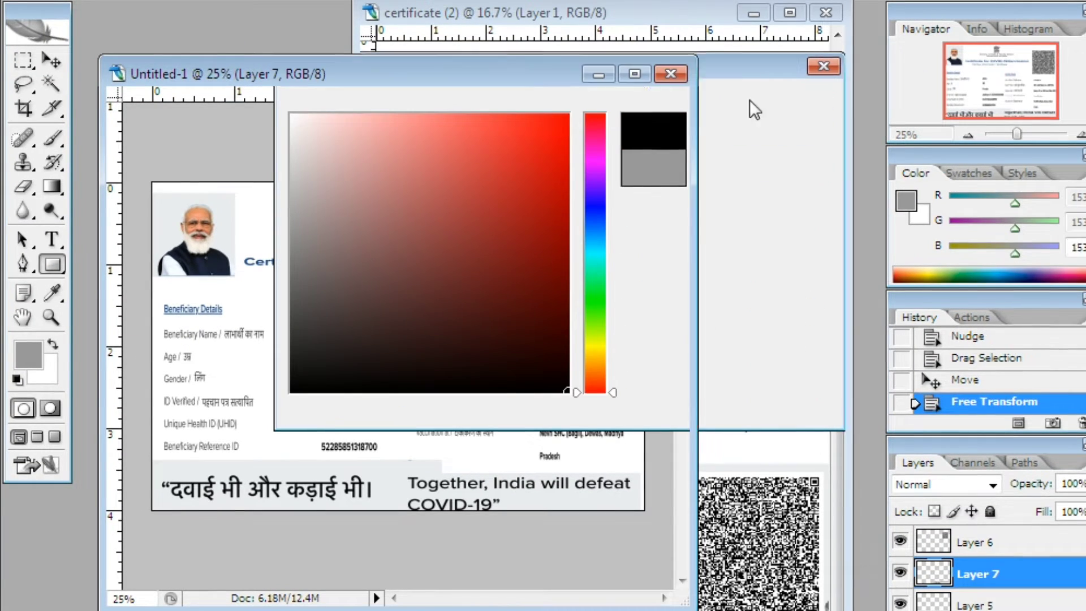
{"action": "left_click", "coordinate": [749, 100]}
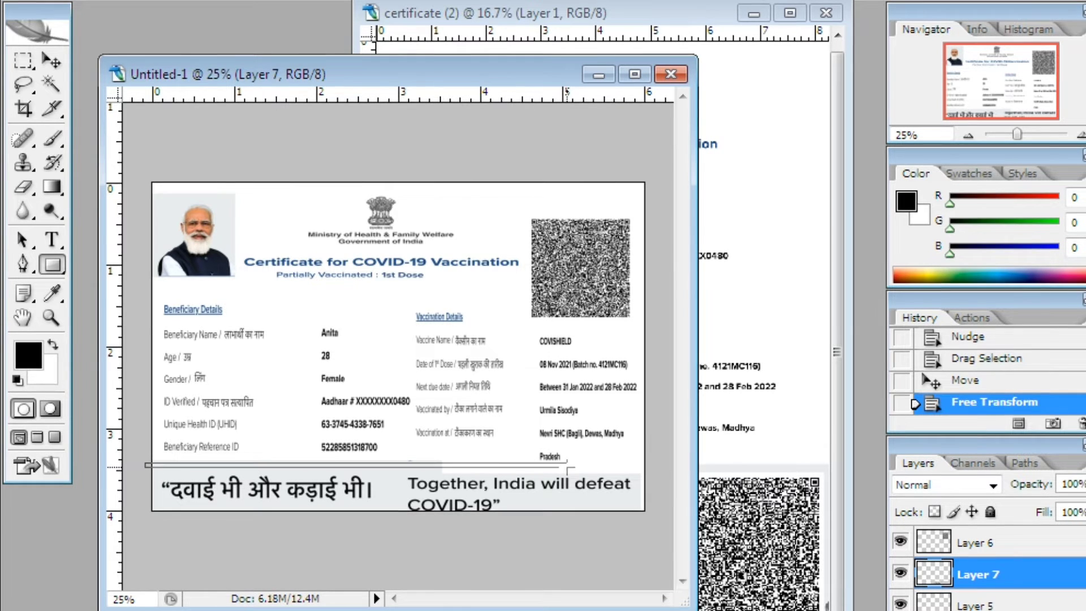
{"action": "left_click_drag", "start_coordinate": [260, 463], "coordinate": [650, 467]}
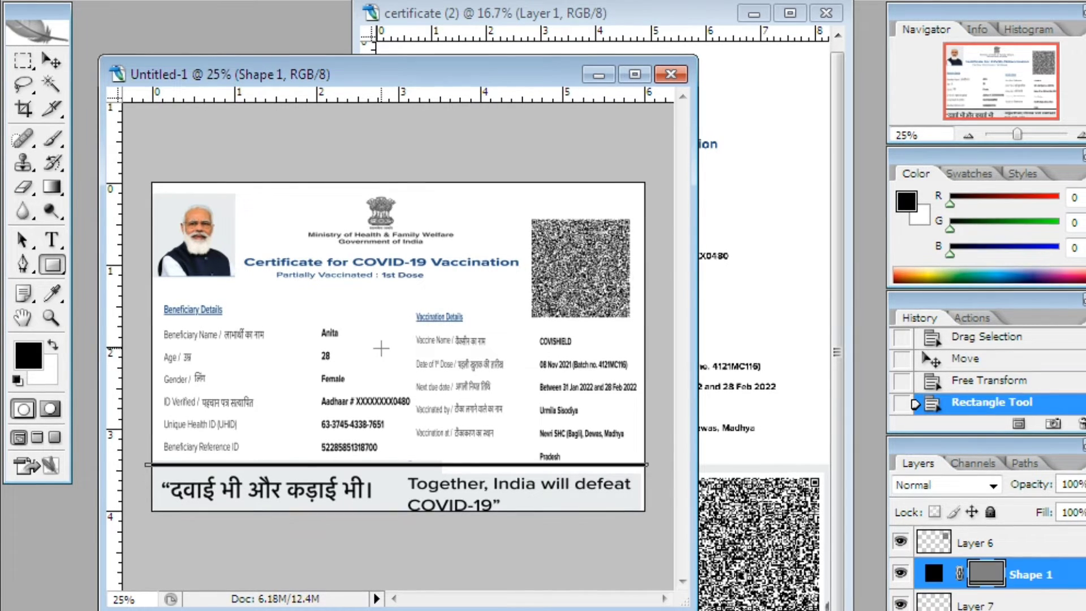
{"action": "left_click", "coordinate": [51, 60]}
{"action": "key", "text": "Down"}
{"action": "key", "text": "Down"}
{"action": "key", "text": "Down"}
{"action": "key", "text": "Down"}
{"action": "key", "text": "Down"}
{"action": "key", "text": "Down"}
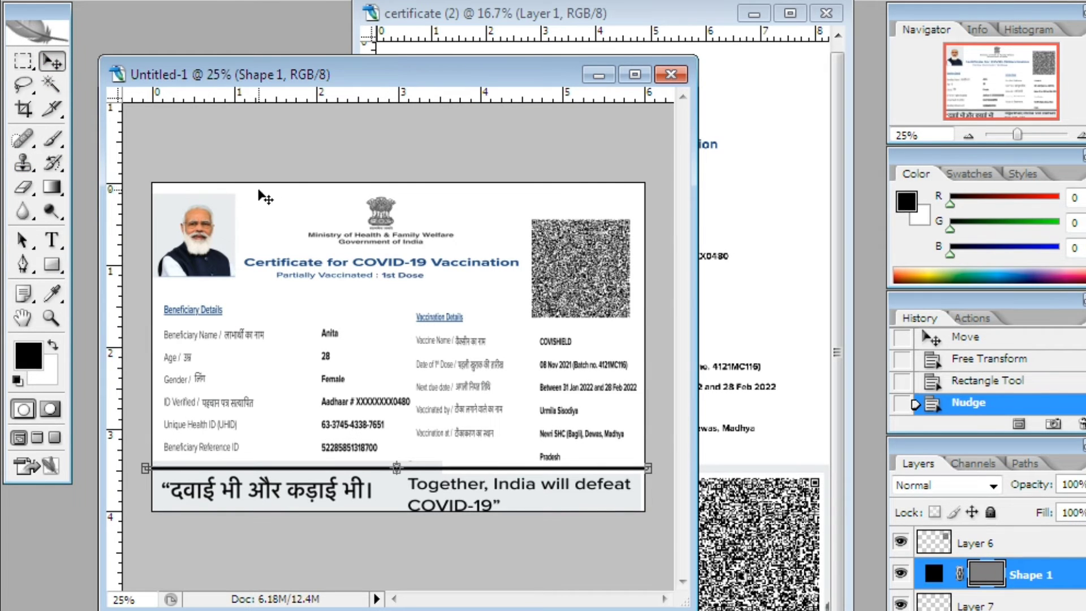
{"action": "key", "text": "Down"}
{"action": "key", "text": "Down"}
{"action": "key", "text": "Down"}
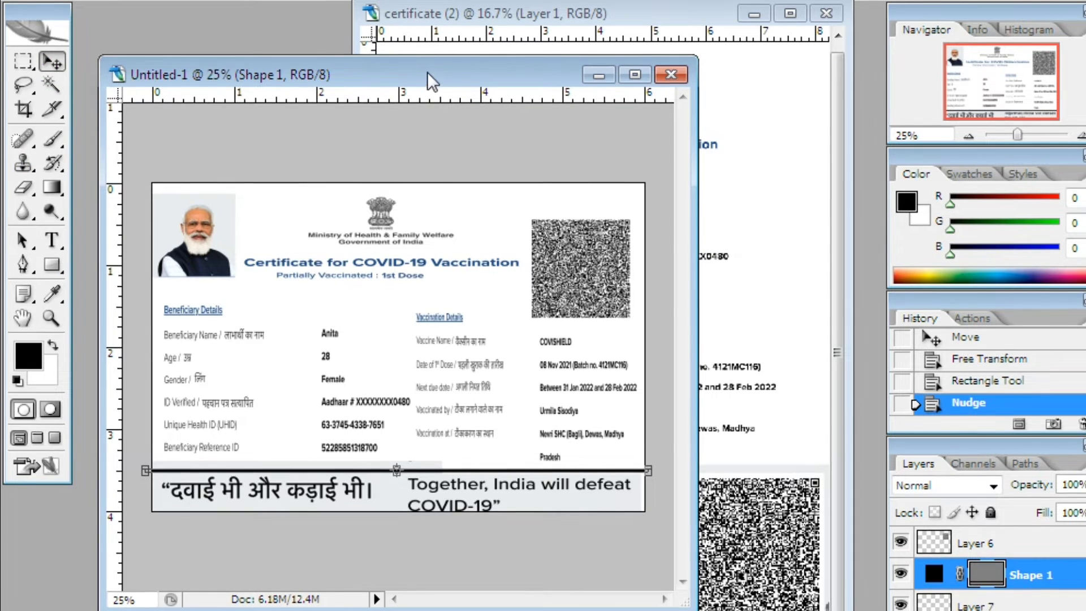
{"action": "left_click_drag", "start_coordinate": [433, 82], "coordinate": [454, 51]}
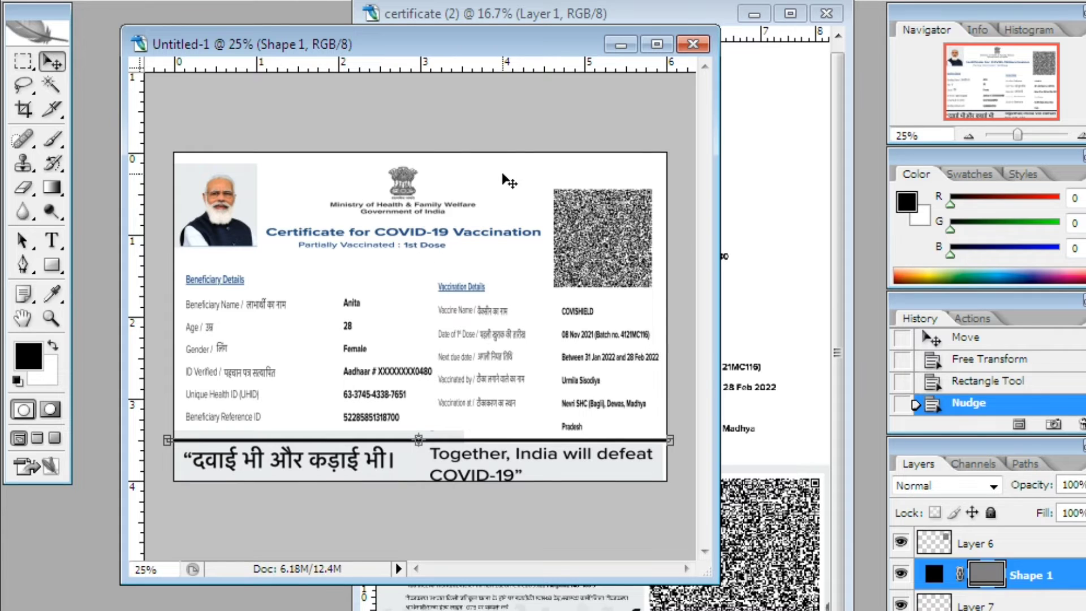
Nudge the emblem-and-title Layer 1 up and left, then raise its contrast by 25.
{"action": "right_click", "coordinate": [503, 175]}
{"action": "left_click", "coordinate": [548, 186]}
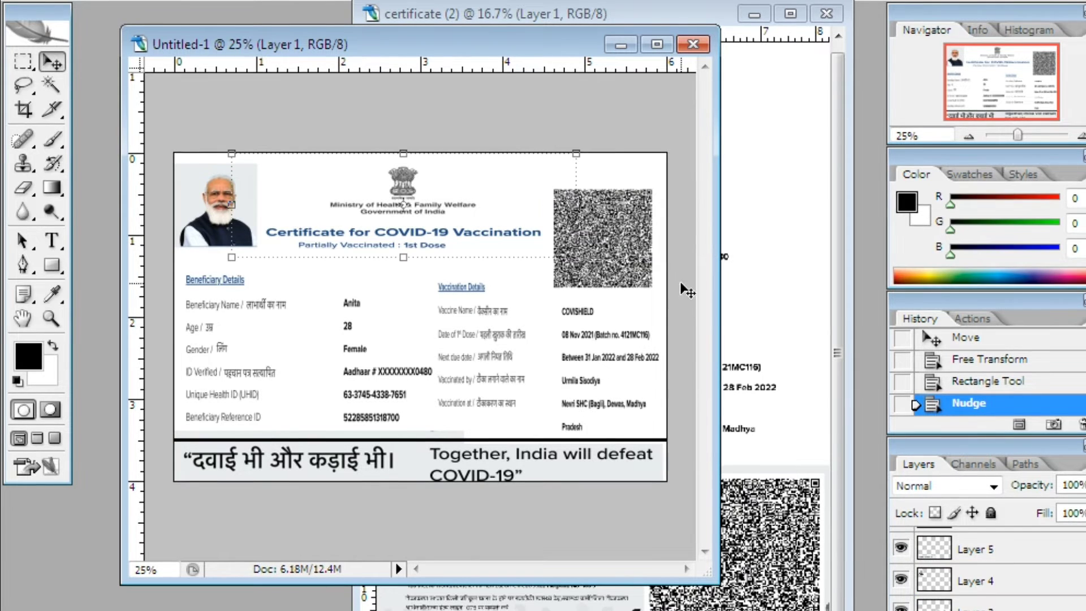
{"action": "key", "text": "Up"}
{"action": "key", "text": "Up"}
{"action": "key", "text": "Up"}
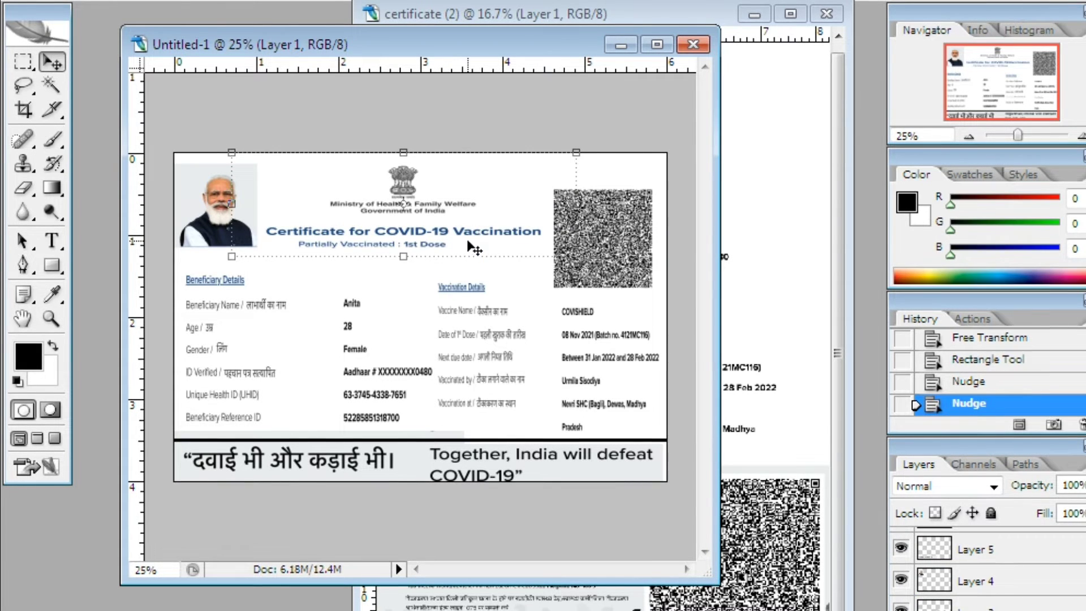
{"action": "key", "text": "Up"}
{"action": "key", "text": "Up"}
{"action": "key", "text": "Up"}
{"action": "key", "text": "Up"}
{"action": "key", "text": "Up"}
{"action": "key", "text": "Up"}
{"action": "key", "text": "Up"}
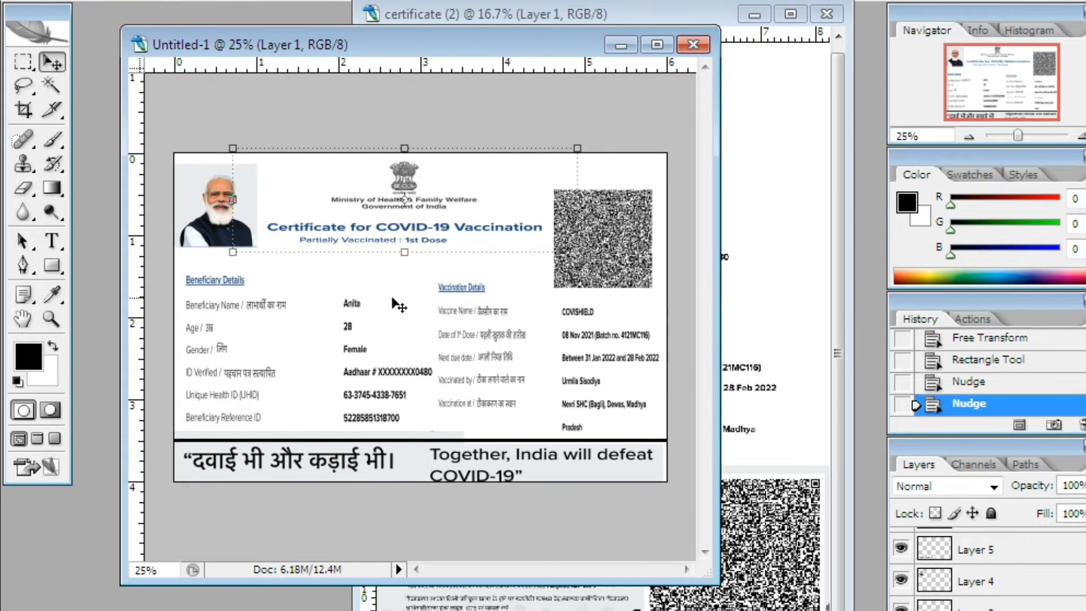
{"action": "key", "text": "Left"}
{"action": "key", "text": "Left"}
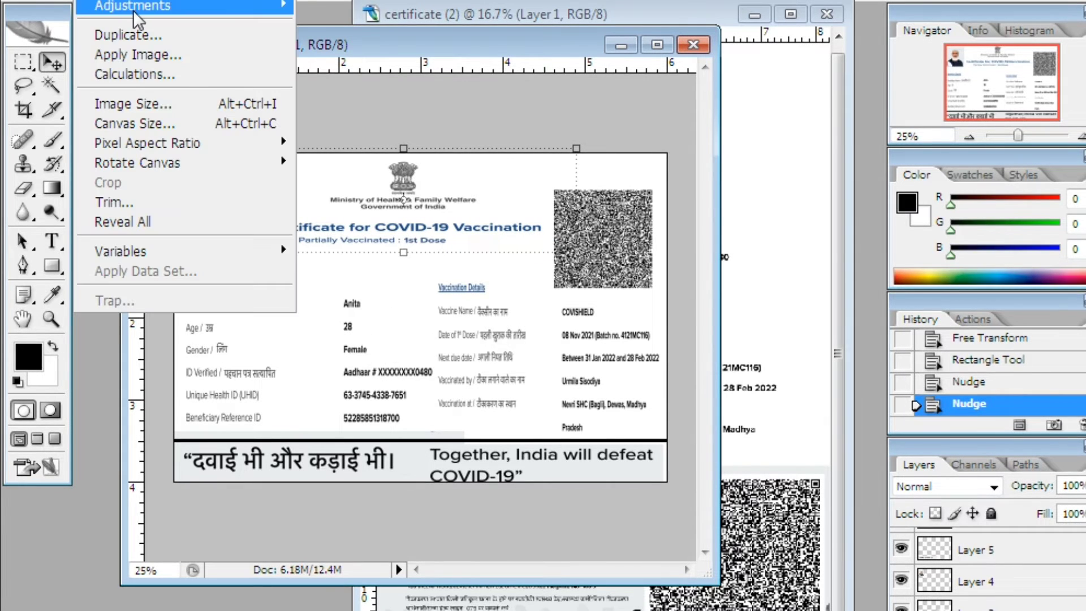
{"action": "left_click", "coordinate": [394, 124]}
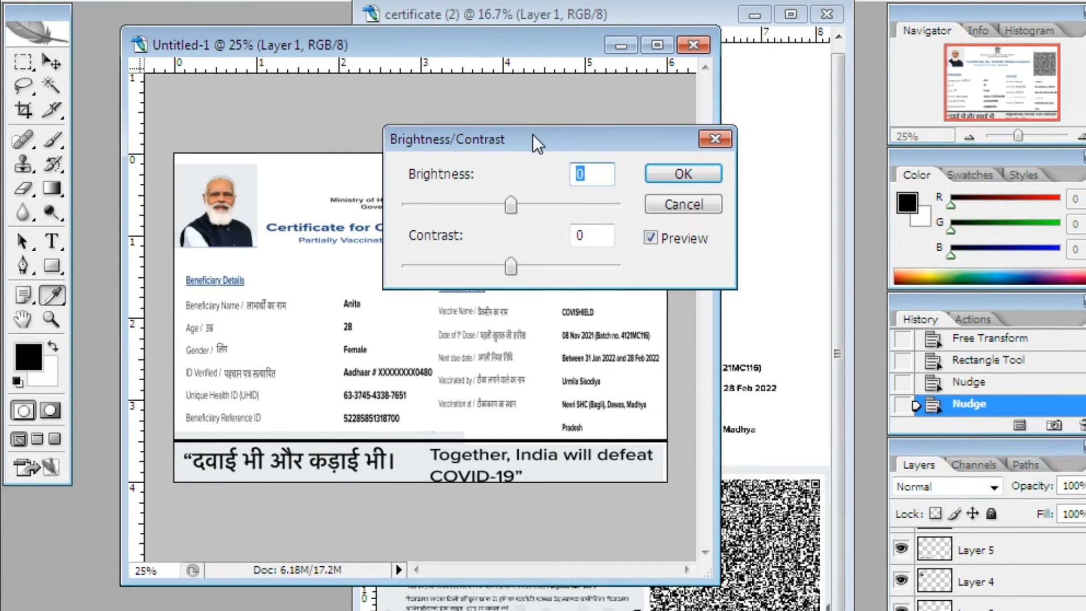
{"action": "left_click_drag", "start_coordinate": [532, 136], "coordinate": [654, 66]}
{"action": "left_click_drag", "start_coordinate": [633, 195], "coordinate": [653, 195]}
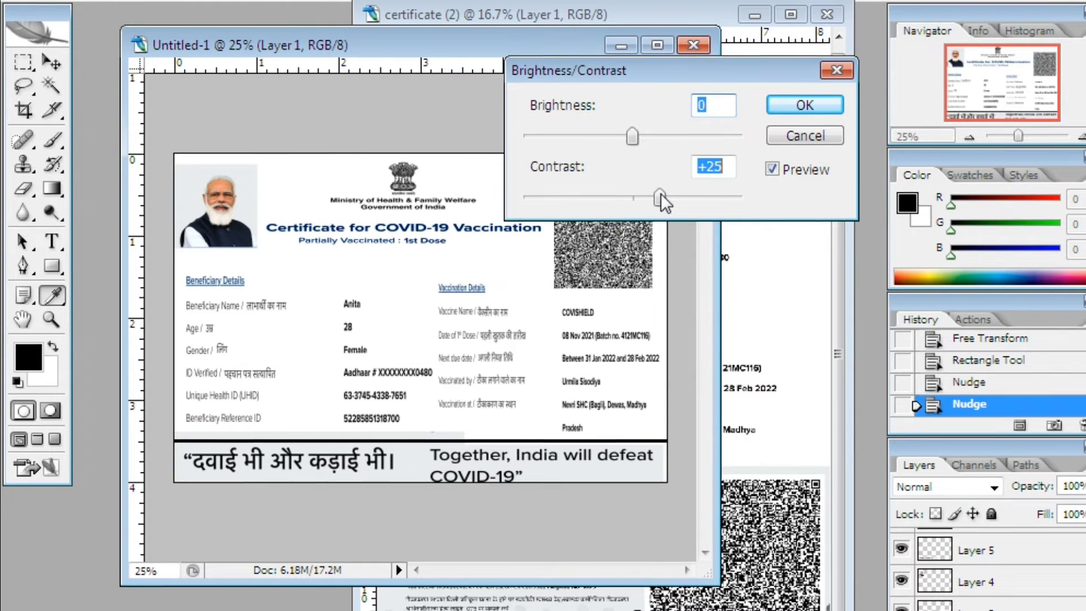
{"action": "left_click", "coordinate": [786, 107]}
Raise the contrast of the vaccination details layer (Layer 3) by 60.
{"action": "right_click", "coordinate": [493, 310]}
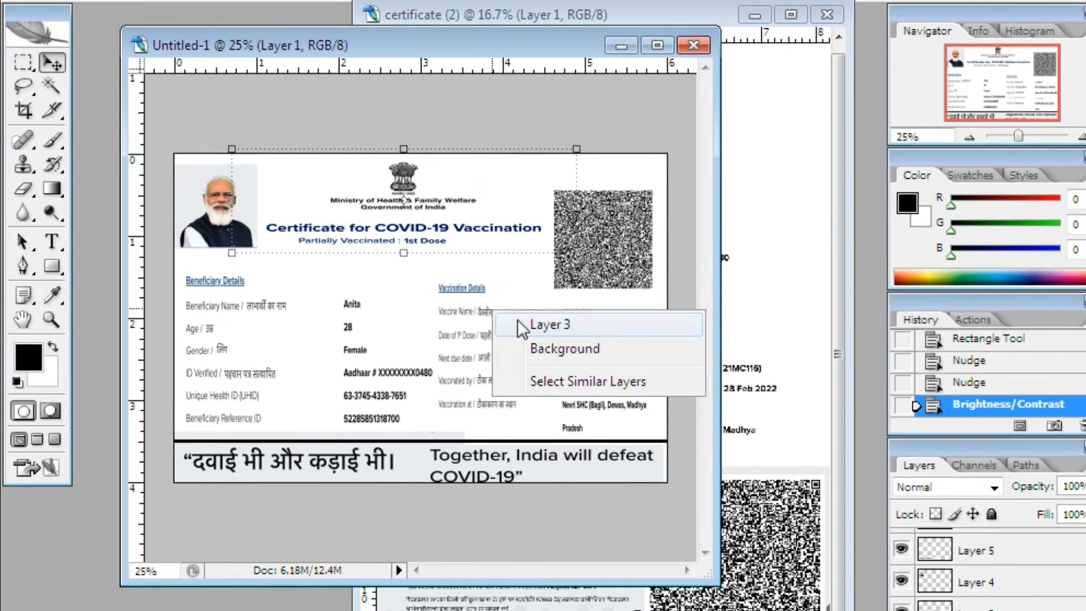
{"action": "left_click", "coordinate": [517, 320]}
{"action": "left_click", "coordinate": [139, 1]}
{"action": "mouse_move", "coordinate": [145, 5]}
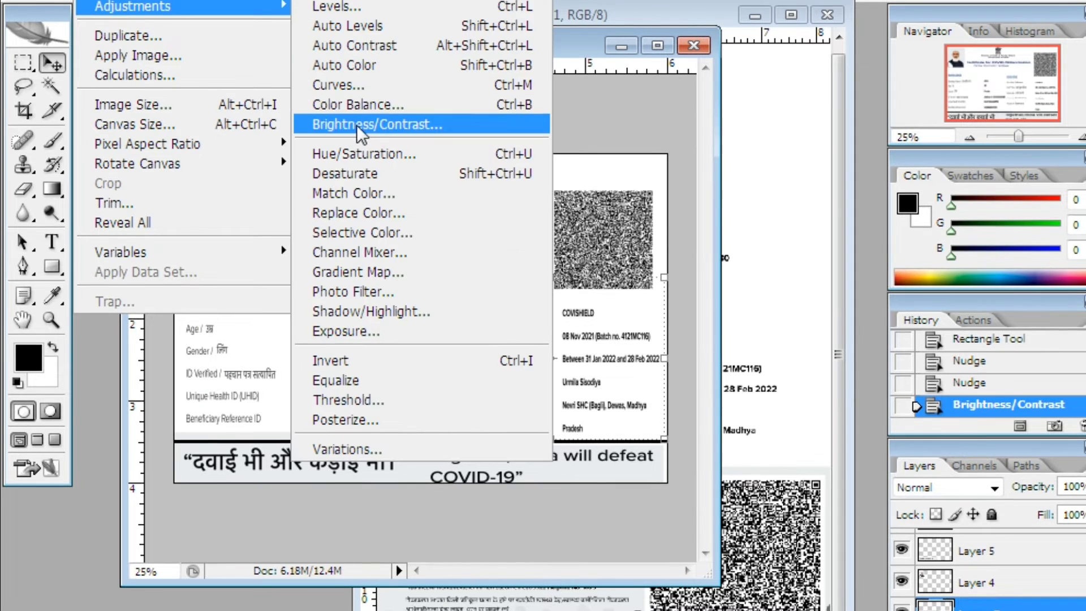
{"action": "left_click", "coordinate": [396, 126]}
{"action": "left_click_drag", "start_coordinate": [638, 199], "coordinate": [701, 209]}
{"action": "left_click", "coordinate": [806, 107]}
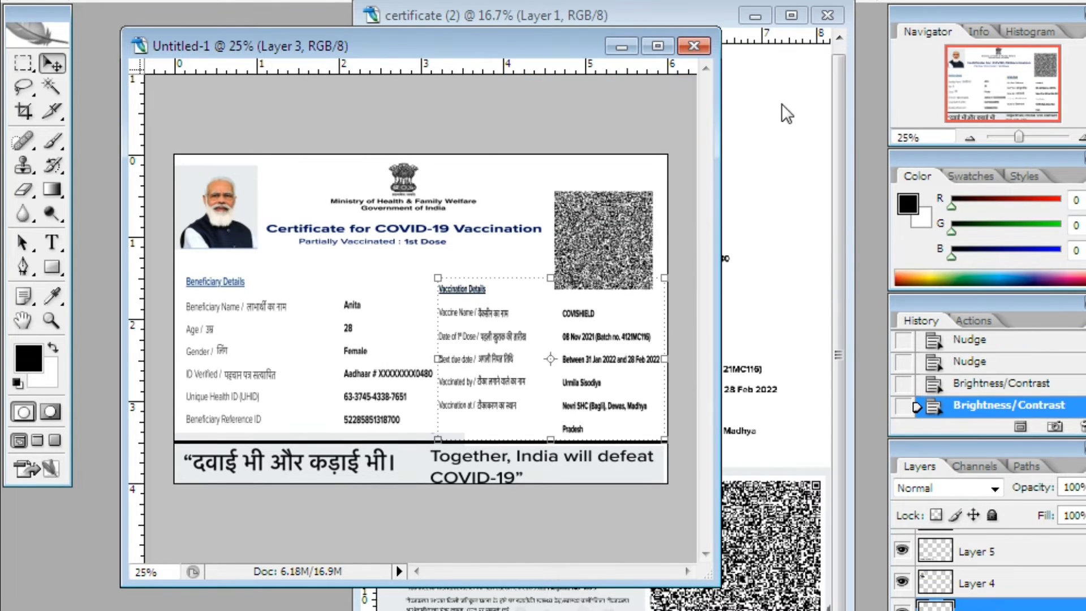
{"action": "left_click_drag", "start_coordinate": [582, 49], "coordinate": [557, 38]}
Close the original certificate document without saving changes.
{"action": "left_click", "coordinate": [790, 208]}
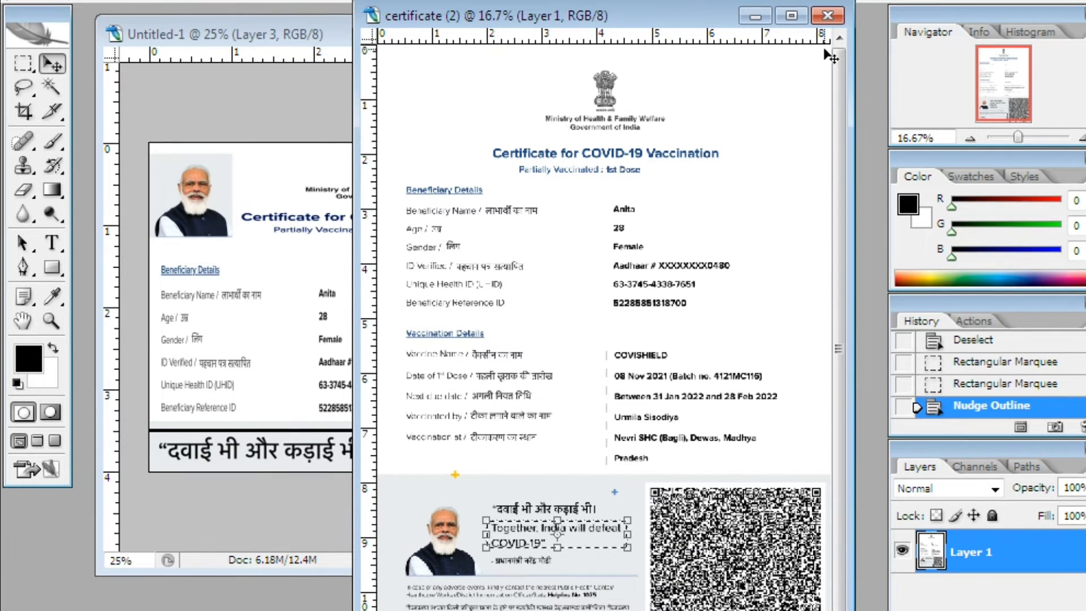
{"action": "left_click", "coordinate": [834, 13]}
{"action": "left_click", "coordinate": [544, 237]}
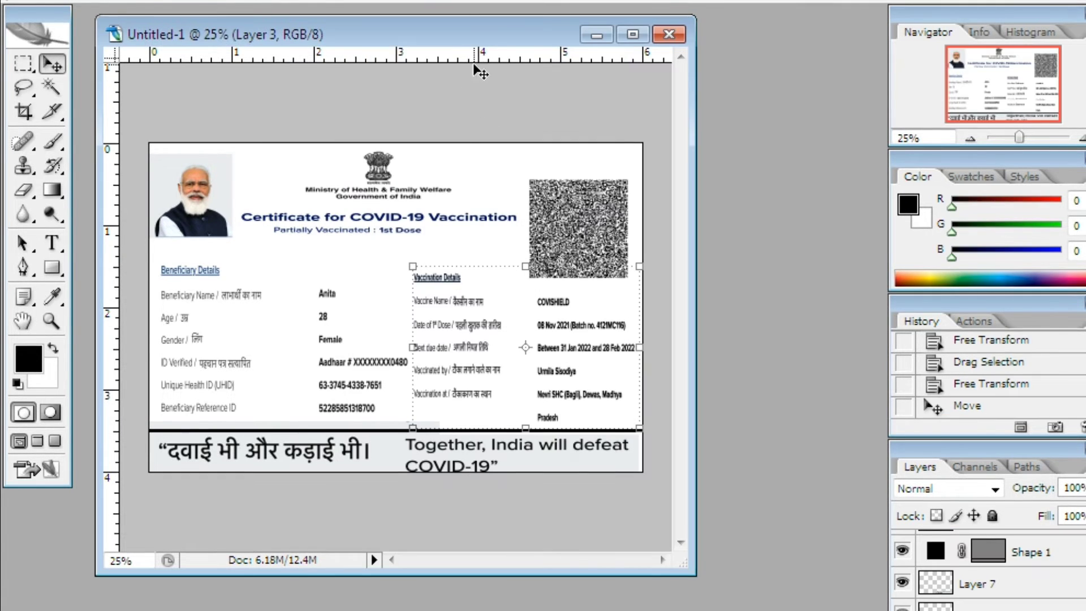
{"action": "left_click_drag", "start_coordinate": [483, 32], "coordinate": [566, 45]}
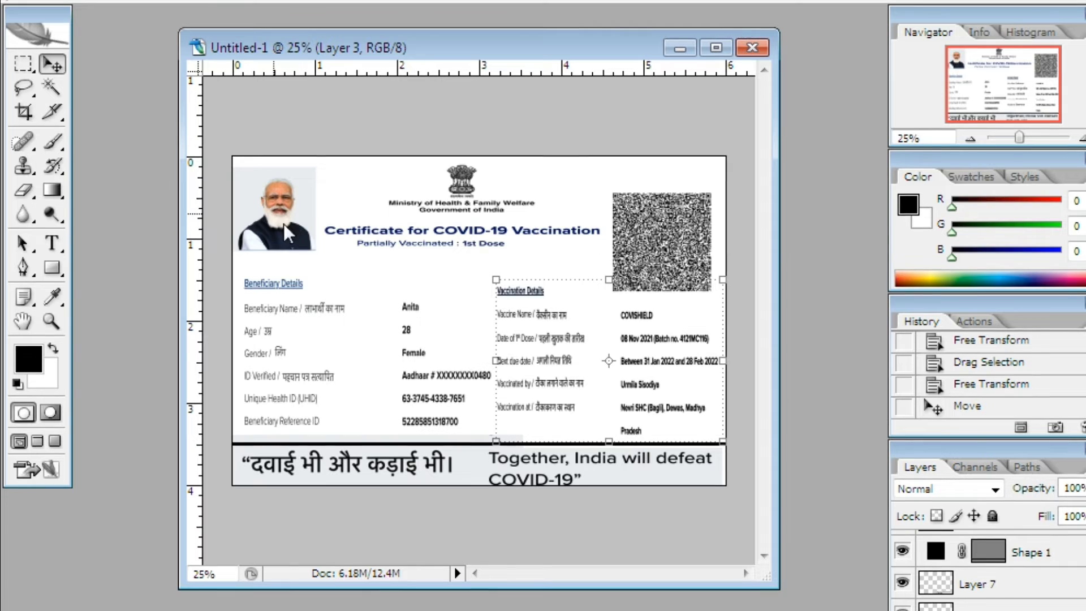
Enlarge the photo on the card slightly.
{"action": "left_click", "coordinate": [284, 223]}
{"action": "left_click_drag", "start_coordinate": [325, 168], "coordinate": [343, 151]}
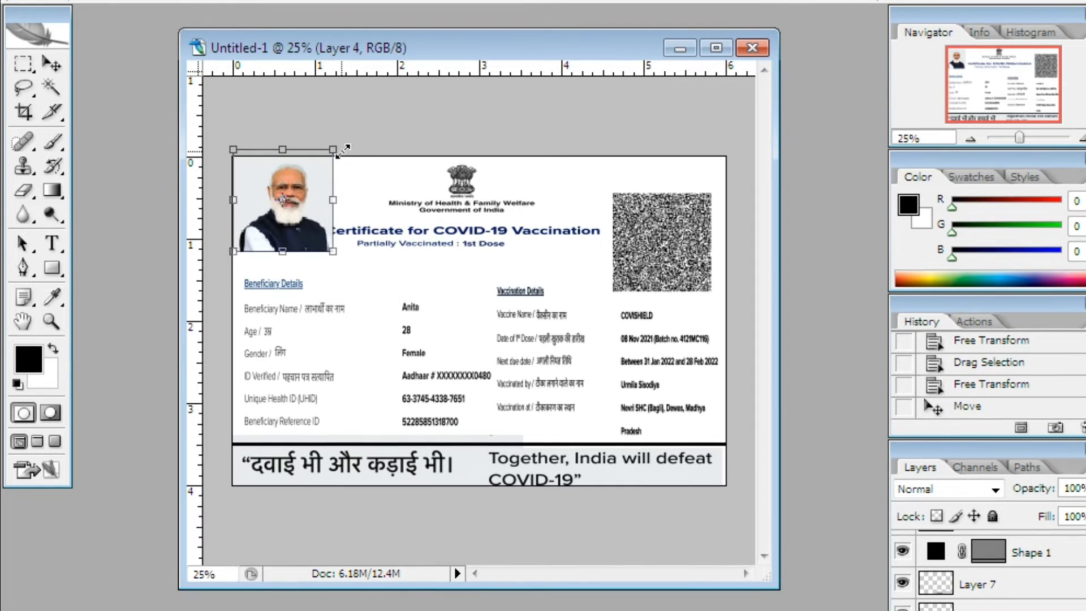
{"action": "left_click", "coordinate": [53, 63]}
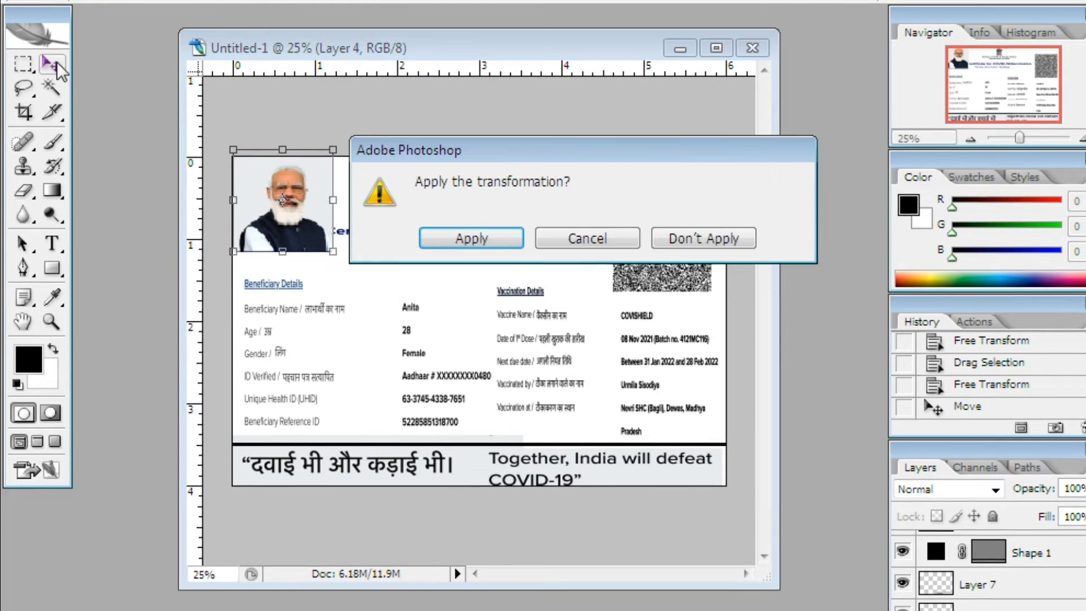
{"action": "left_click", "coordinate": [474, 237]}
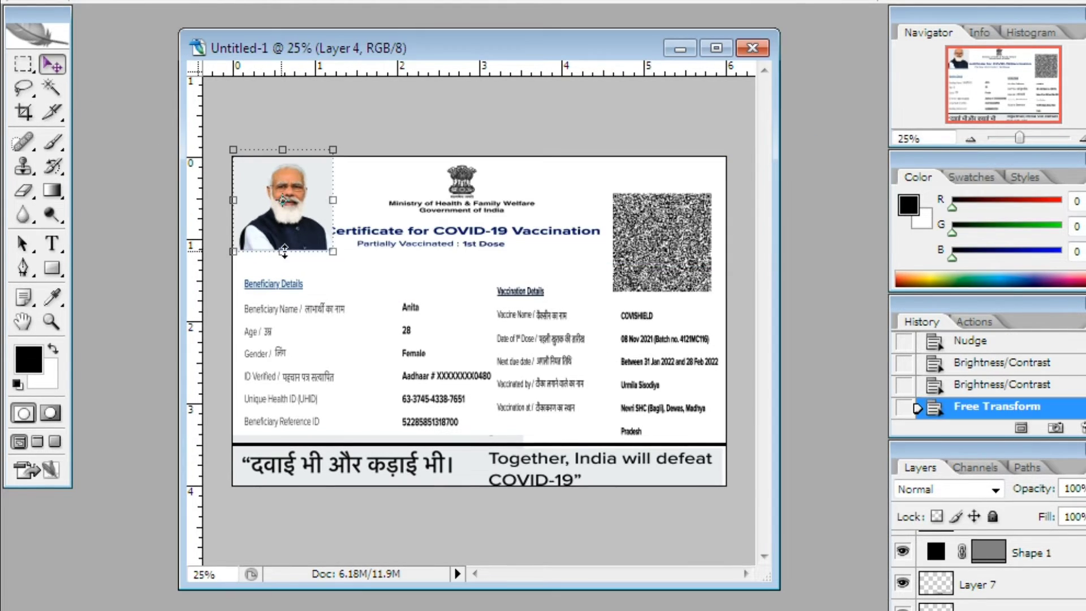
Bring the emblem-and-title layer forward and delete the white patch covering the photo.
{"action": "right_click", "coordinate": [374, 242]}
{"action": "left_click", "coordinate": [407, 254]}
{"action": "key", "text": "ctrl+bracketright"}
{"action": "key", "text": "ctrl+bracketright"}
{"action": "key", "text": "ctrl+bracketright"}
{"action": "key", "text": "ctrl+bracketright"}
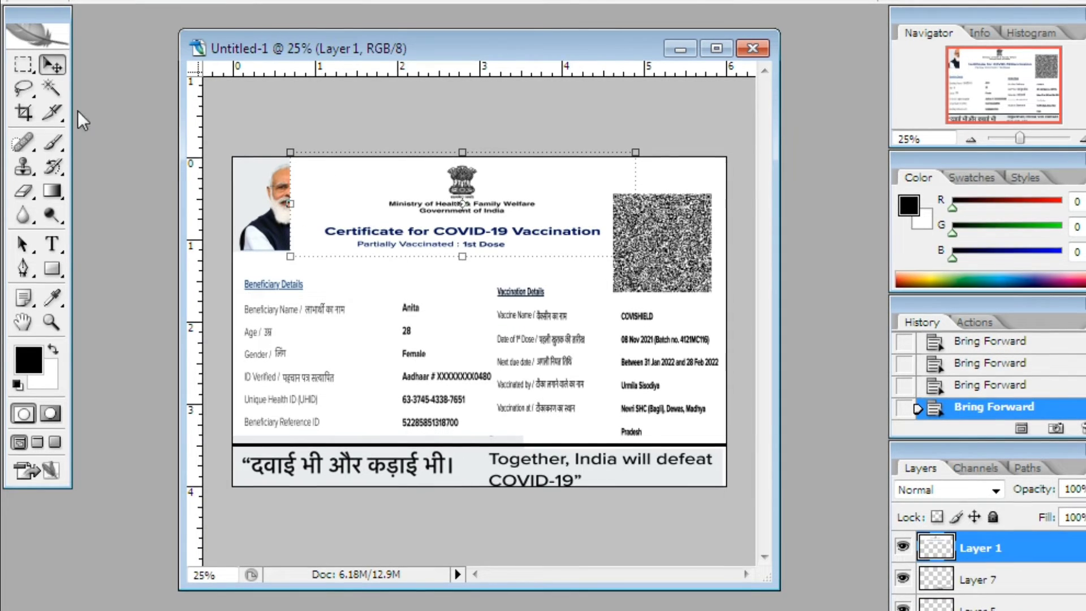
{"action": "left_click", "coordinate": [23, 64]}
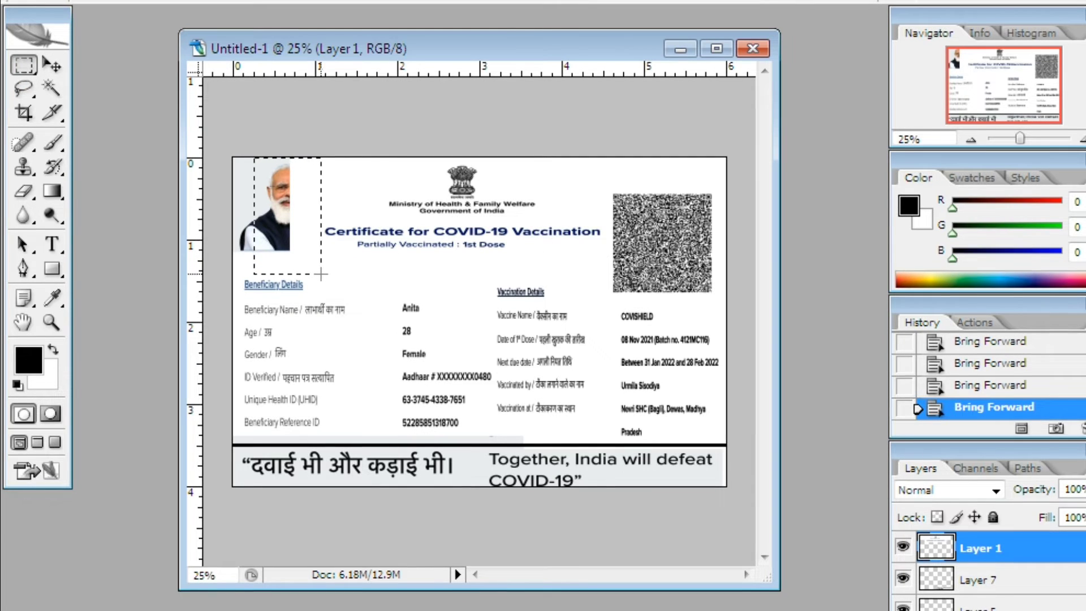
{"action": "left_click_drag", "start_coordinate": [314, 265], "coordinate": [324, 273]}
{"action": "key", "text": "Delete"}
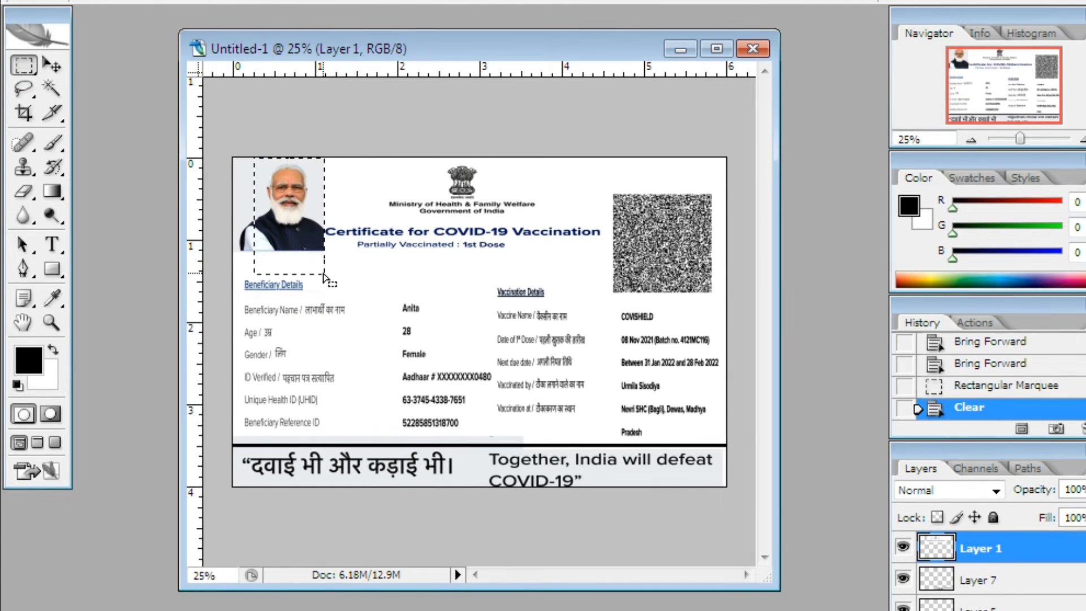
{"action": "key", "text": "ctrl+d"}
{"action": "left_click", "coordinate": [44, 68]}
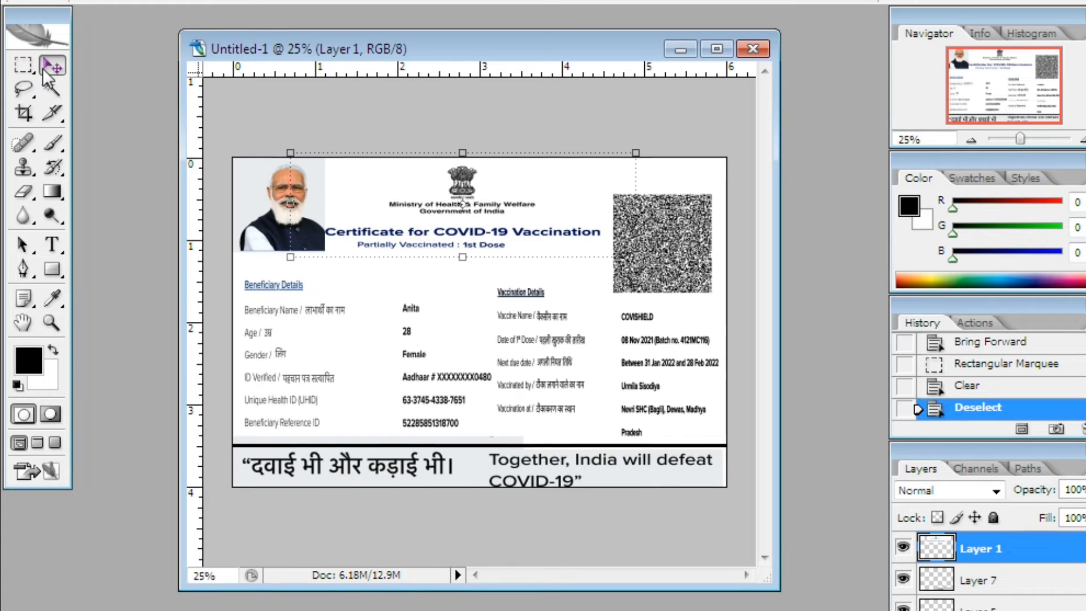
Nudge the header strip right and down, and the QR code layer up.
{"action": "right_click", "coordinate": [264, 239]}
{"action": "left_click", "coordinate": [291, 252]}
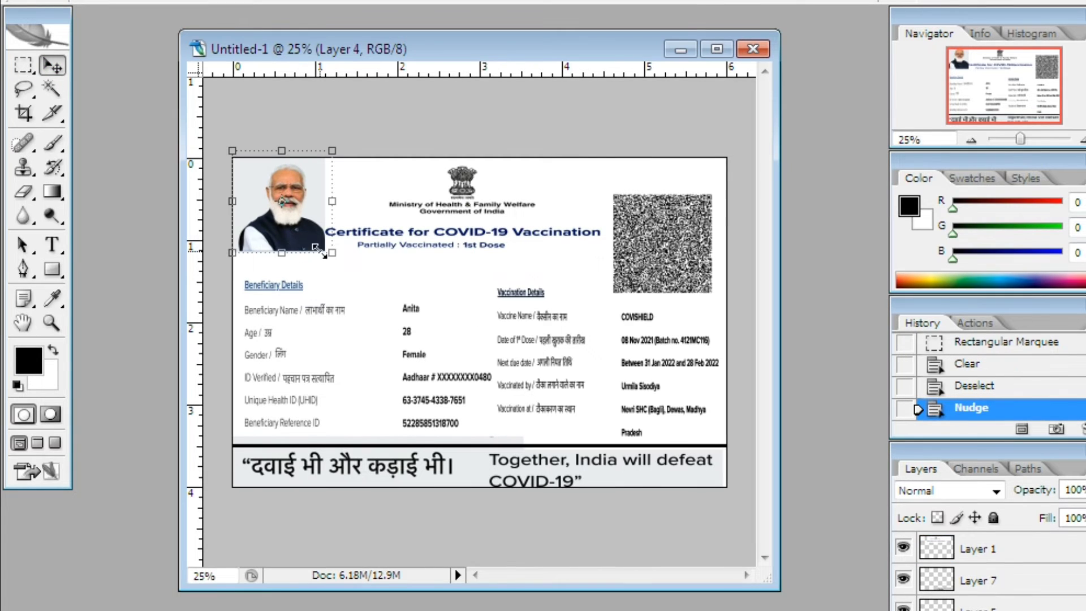
{"action": "right_click", "coordinate": [421, 246]}
{"action": "left_click", "coordinate": [452, 259]}
{"action": "key", "text": "Right"}
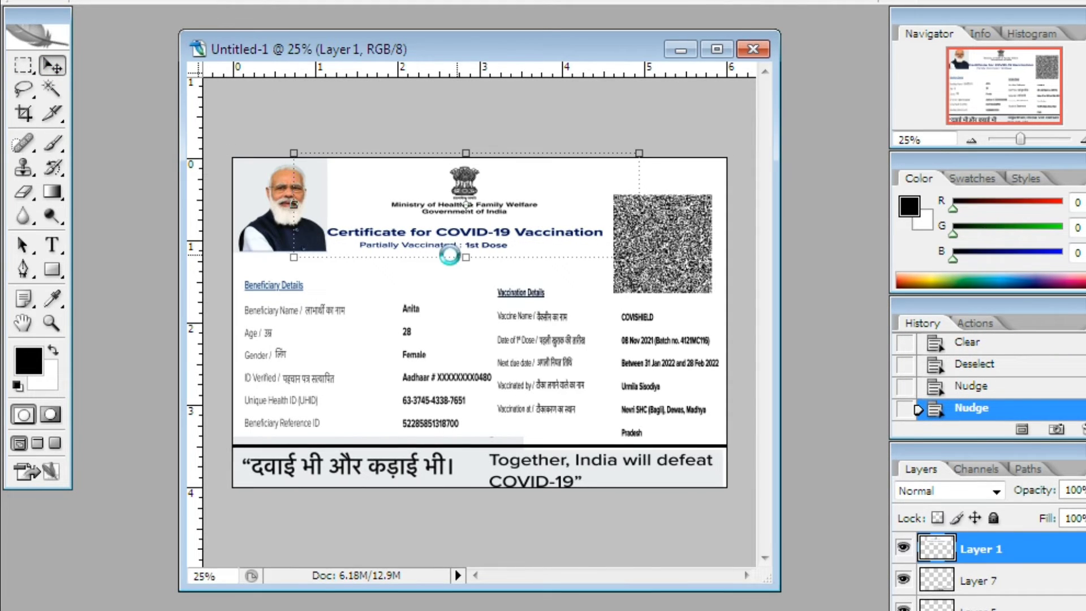
{"action": "key", "text": "Down"}
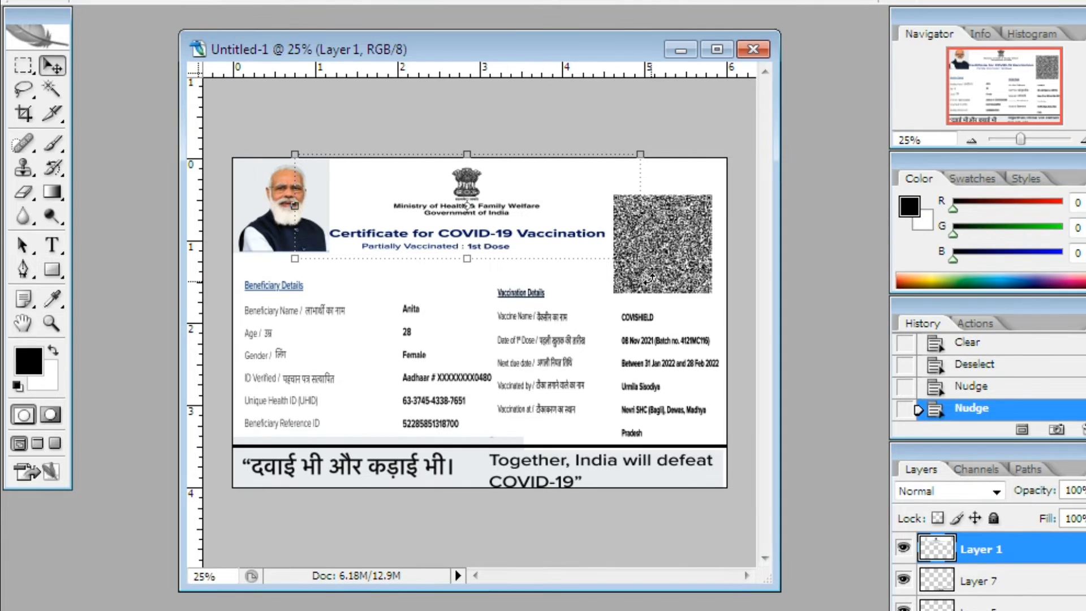
{"action": "right_click", "coordinate": [675, 270]}
{"action": "left_click", "coordinate": [690, 280]}
{"action": "key", "text": "Up"}
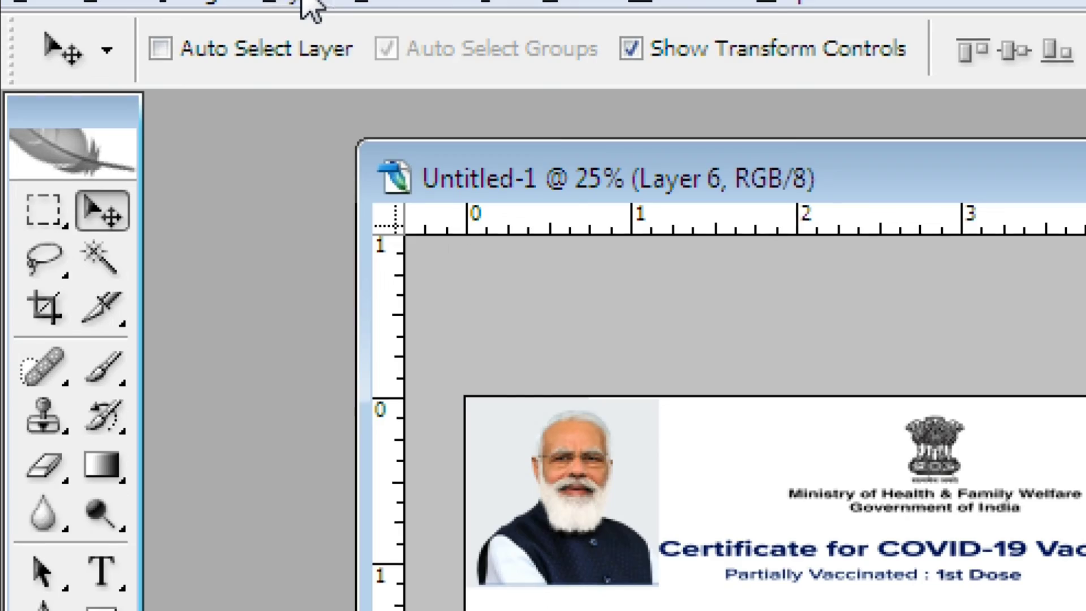
Apply Layer > Flatten Image to merge the card into one background.
{"action": "left_click", "coordinate": [306, 3]}
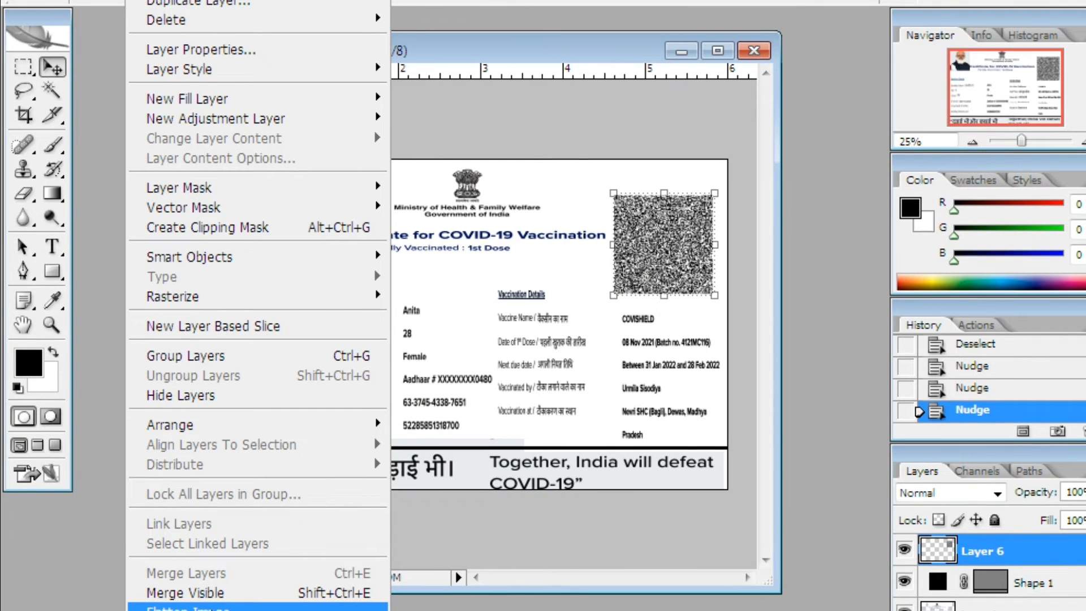
{"action": "left_click", "coordinate": [212, 608]}
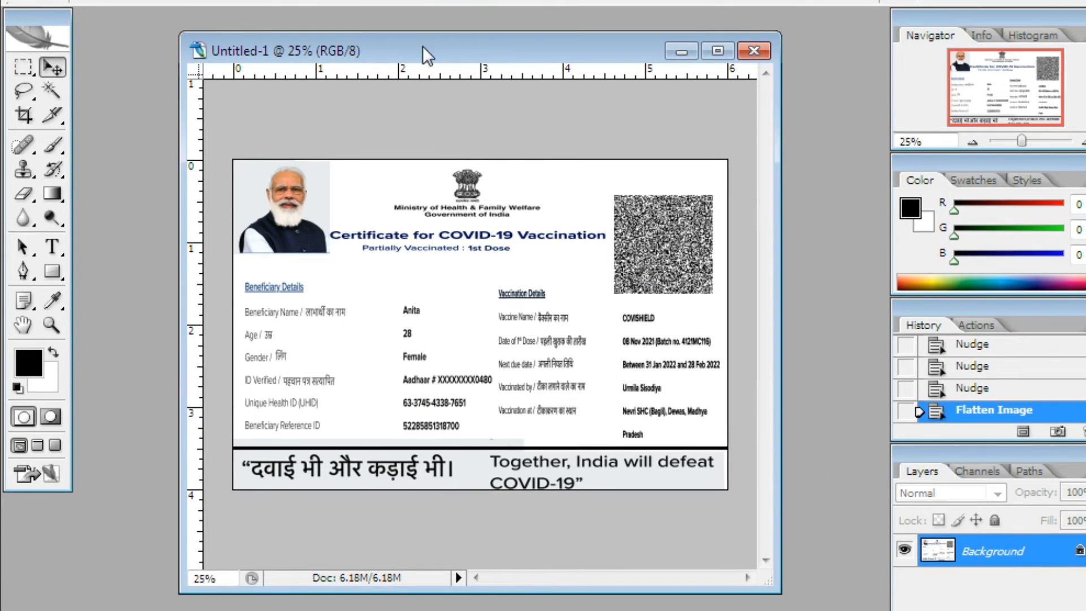
{"action": "left_click_drag", "start_coordinate": [422, 46], "coordinate": [423, 73]}
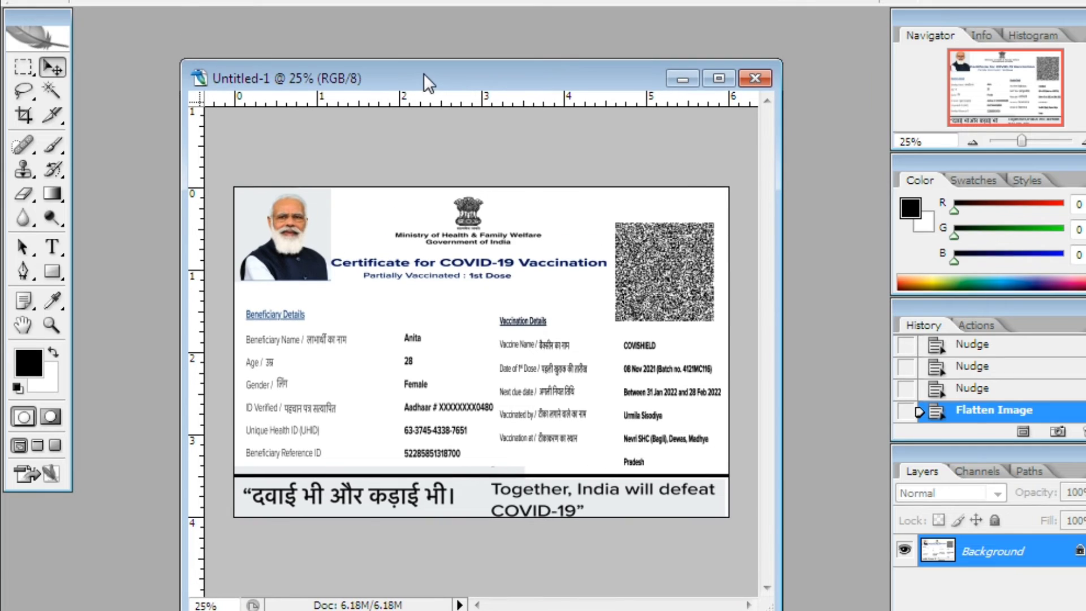
Swap to a black background and shrink the whole card slightly, leaving a black border.
{"action": "left_click", "coordinate": [55, 354]}
{"action": "key", "text": "ctrl+a"}
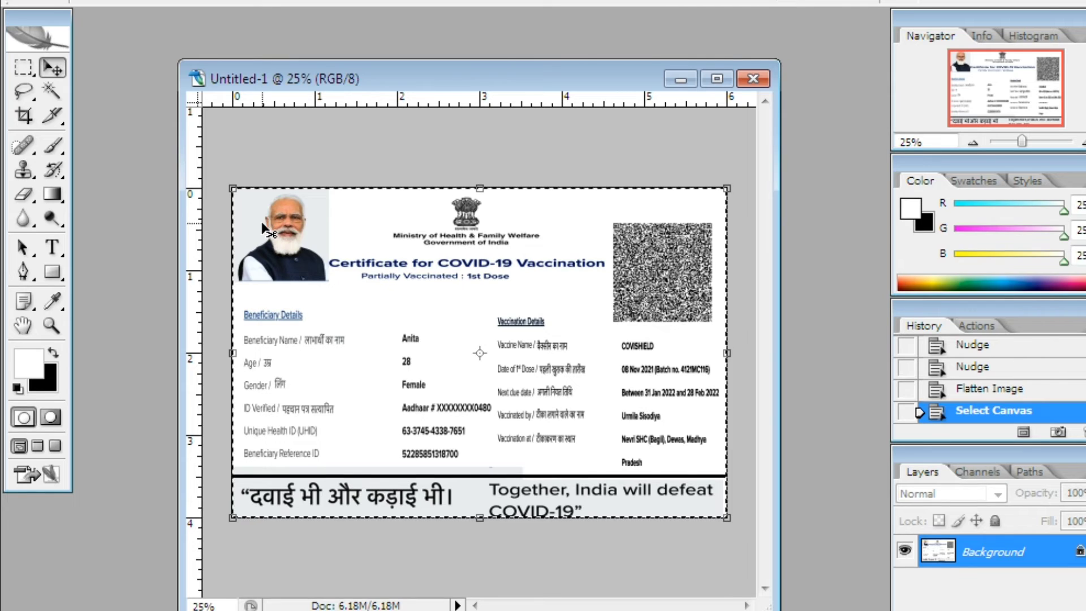
{"action": "mouse_move", "coordinate": [233, 188]}
{"action": "left_mouse_down"}
{"action": "mouse_move", "coordinate": [245, 197]}
{"action": "mouse_move", "coordinate": [238, 192]}
{"action": "left_mouse_up"}
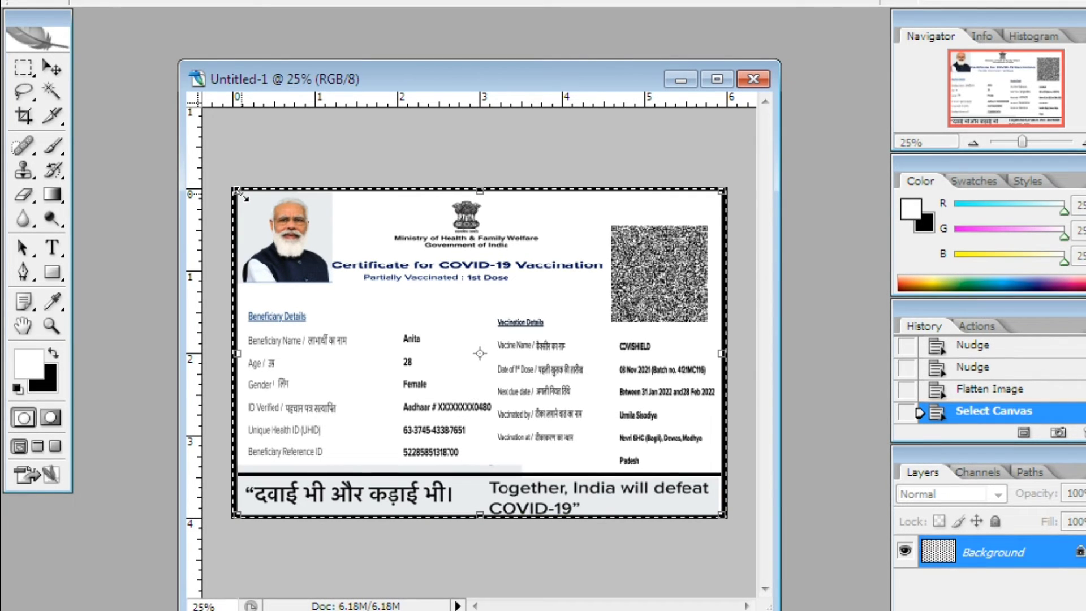
{"action": "left_click", "coordinate": [52, 68]}
{"action": "left_click", "coordinate": [473, 240]}
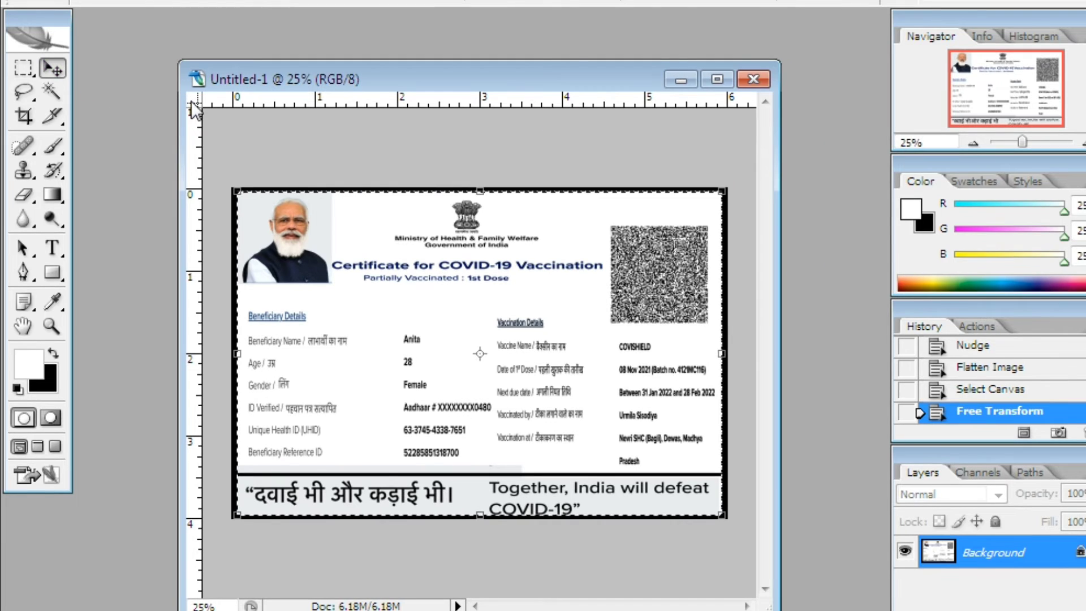
{"action": "key", "text": "ctrl+d"}
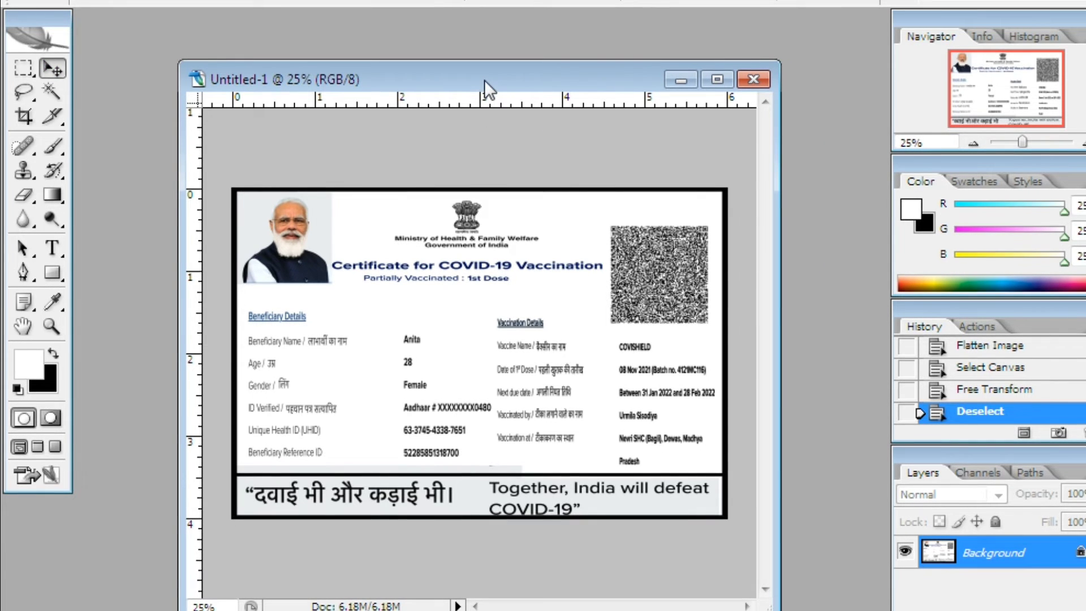
{"action": "mouse_move", "coordinate": [485, 80]}
{"action": "left_mouse_down"}
{"action": "mouse_move", "coordinate": [558, 48]}
{"action": "mouse_move", "coordinate": [627, 38]}
{"action": "left_mouse_up"}
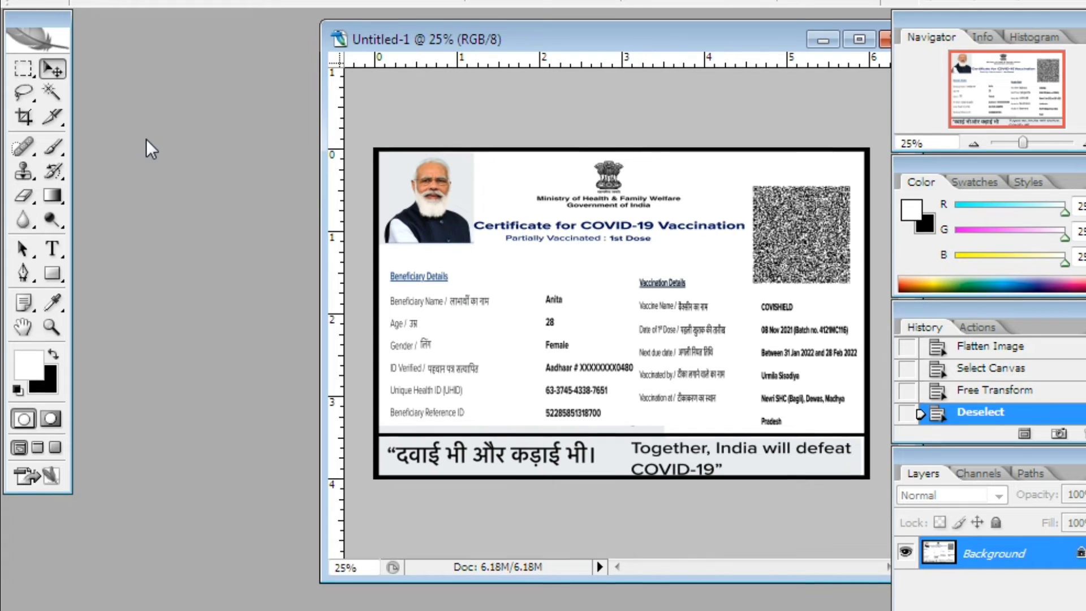
Open T 60 ID Org Size 01.psd from drive D:.
{"action": "key", "text": "ctrl+o"}
{"action": "left_click", "coordinate": [334, 274]}
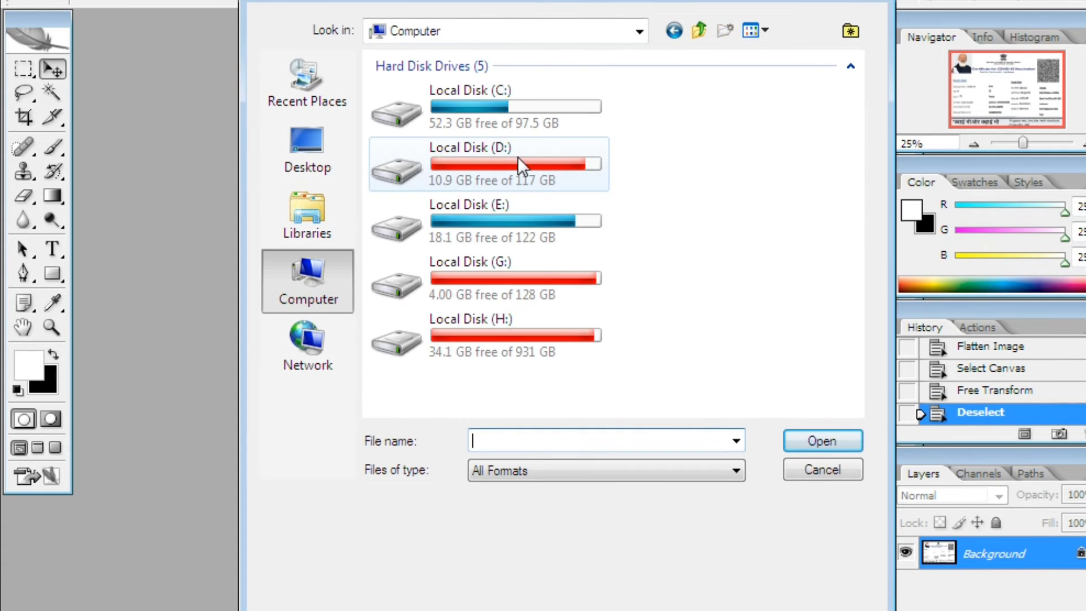
{"action": "double_click", "coordinate": [517, 161]}
{"action": "left_click", "coordinate": [484, 380]}
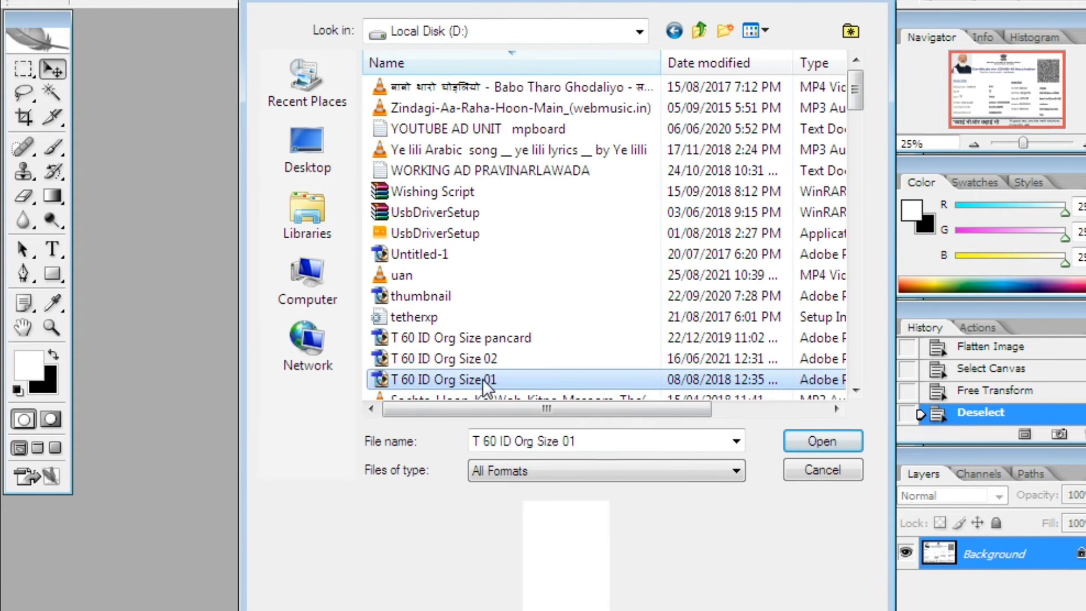
{"action": "double_click", "coordinate": [484, 380]}
Copy the bordered card onto the ID sheet and scale it into the top-left slot.
{"action": "key", "text": "ctrl+Tab"}
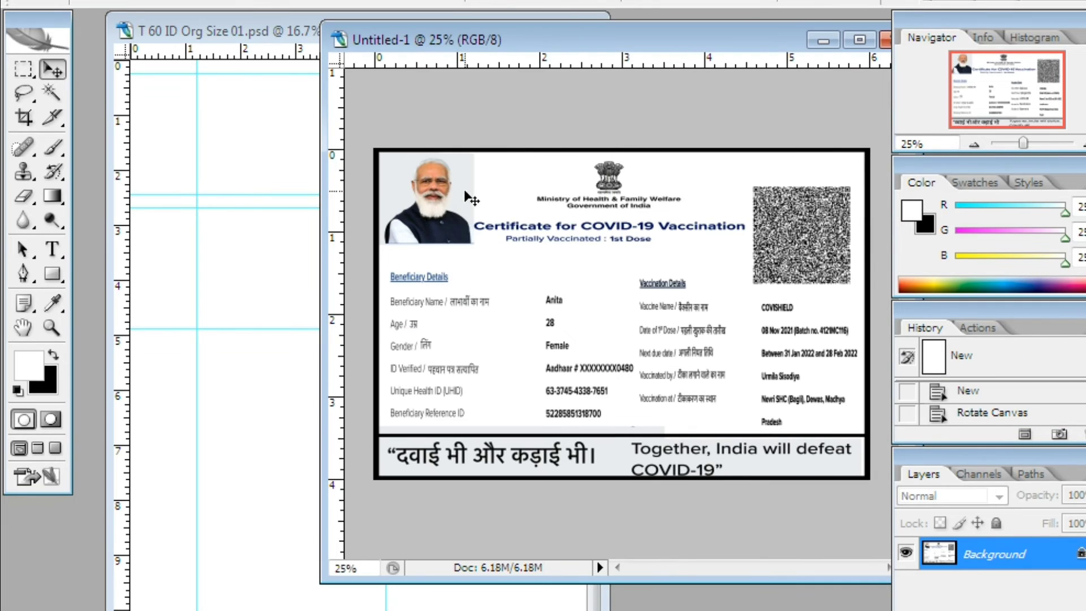
{"action": "mouse_move", "coordinate": [465, 195]}
{"action": "left_mouse_down"}
{"action": "mouse_move", "coordinate": [257, 125]}
{"action": "mouse_move", "coordinate": [259, 106]}
{"action": "left_mouse_up"}
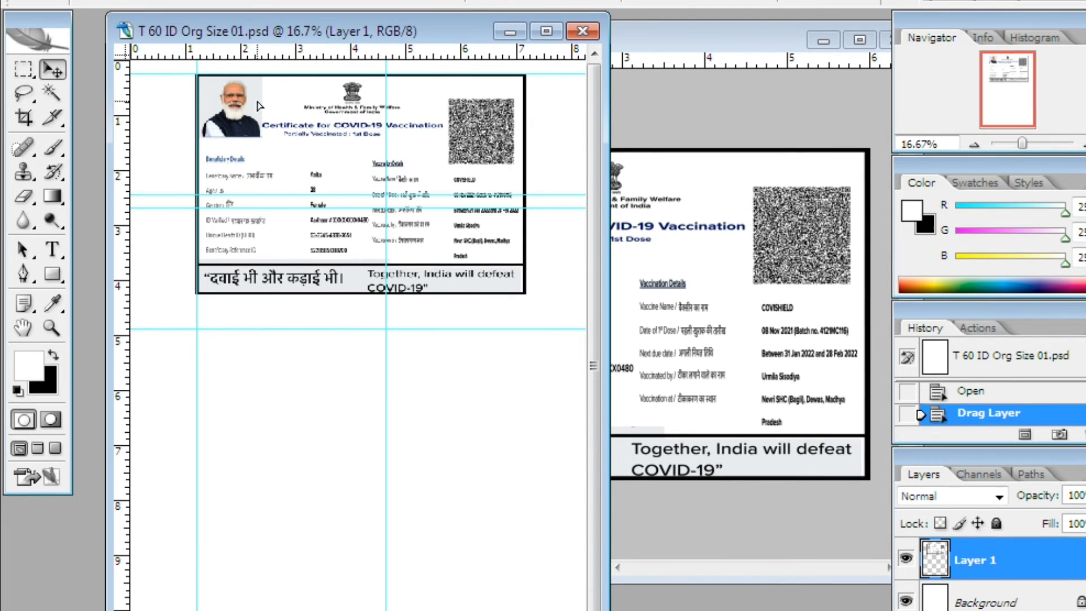
{"action": "key", "text": "ctrl+t"}
{"action": "left_click_drag", "start_coordinate": [525, 293], "coordinate": [387, 193]}
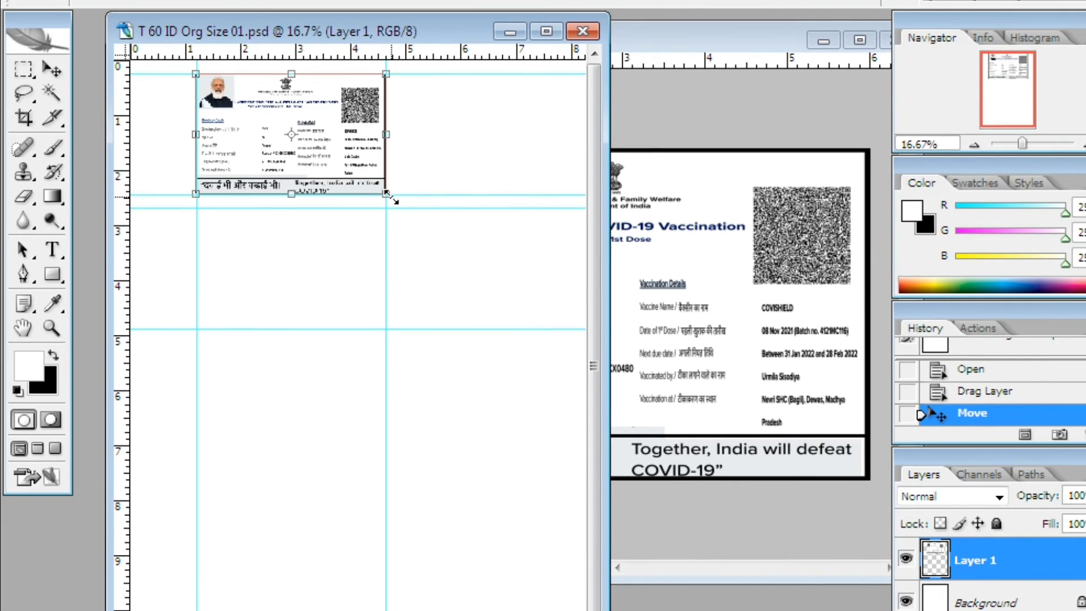
{"action": "left_click", "coordinate": [64, 70]}
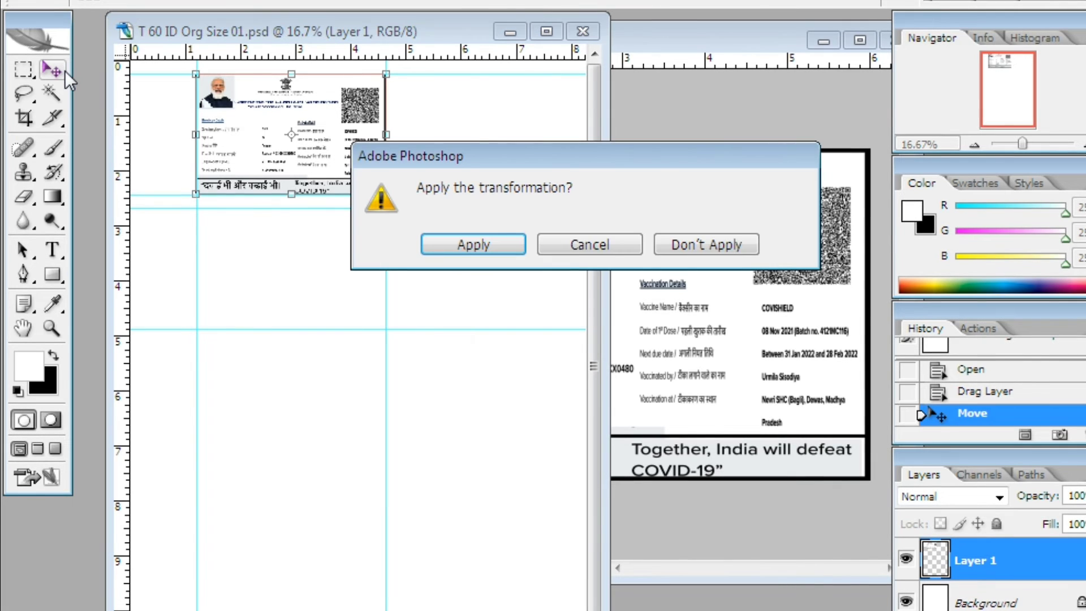
{"action": "key", "text": "Return"}
{"action": "left_click_drag", "start_coordinate": [359, 34], "coordinate": [558, 45]}
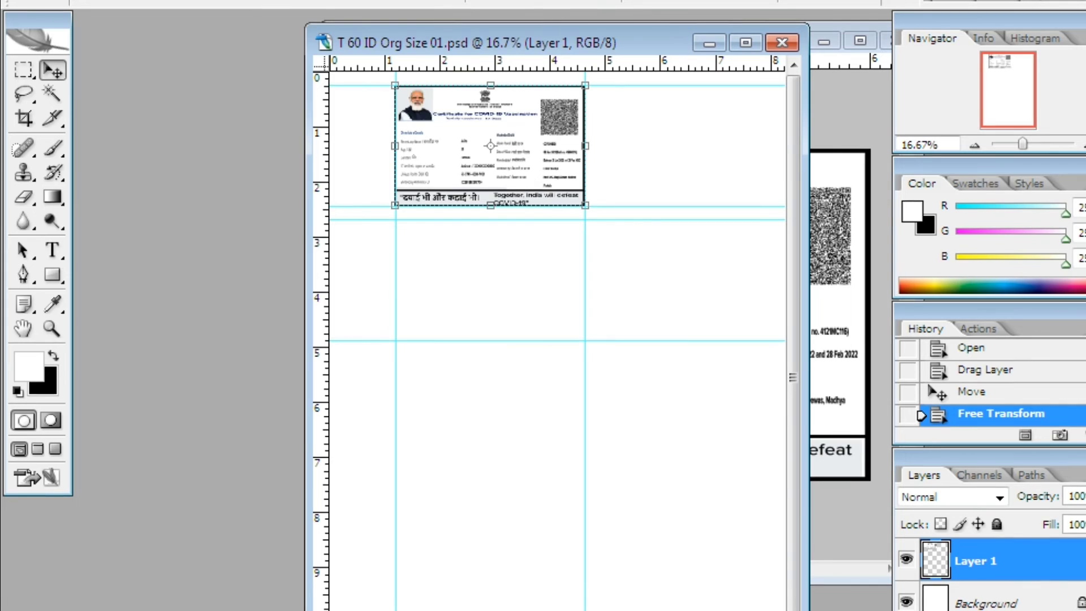
{"action": "key", "text": "alt+f"}
Create a new 4 x 6 inch page and drag the bordered card onto it.
{"action": "key", "text": "n"}
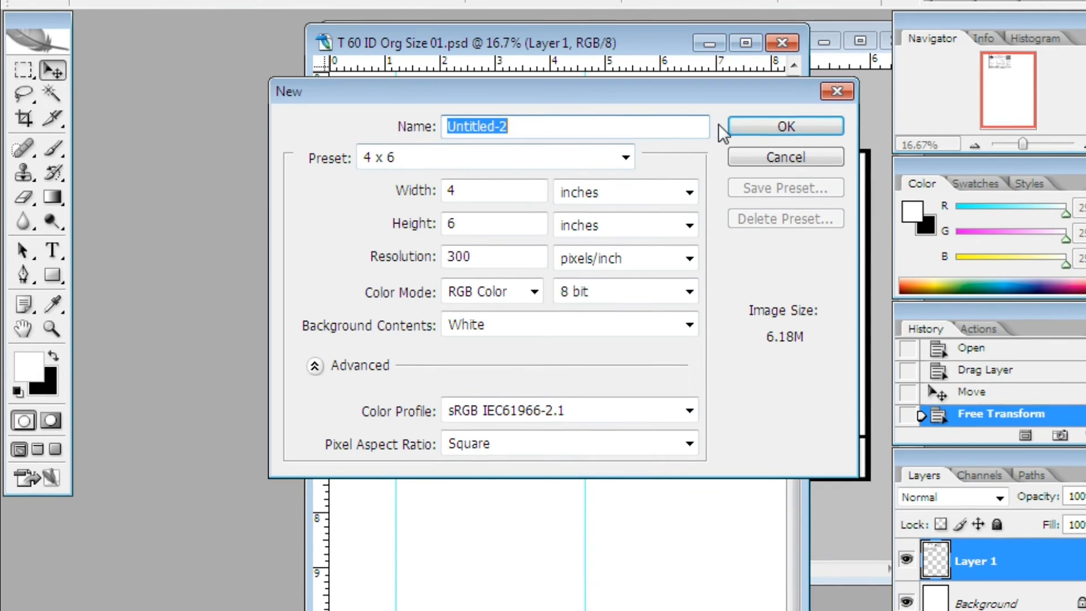
{"action": "left_click", "coordinate": [775, 124]}
{"action": "left_click", "coordinate": [453, 139]}
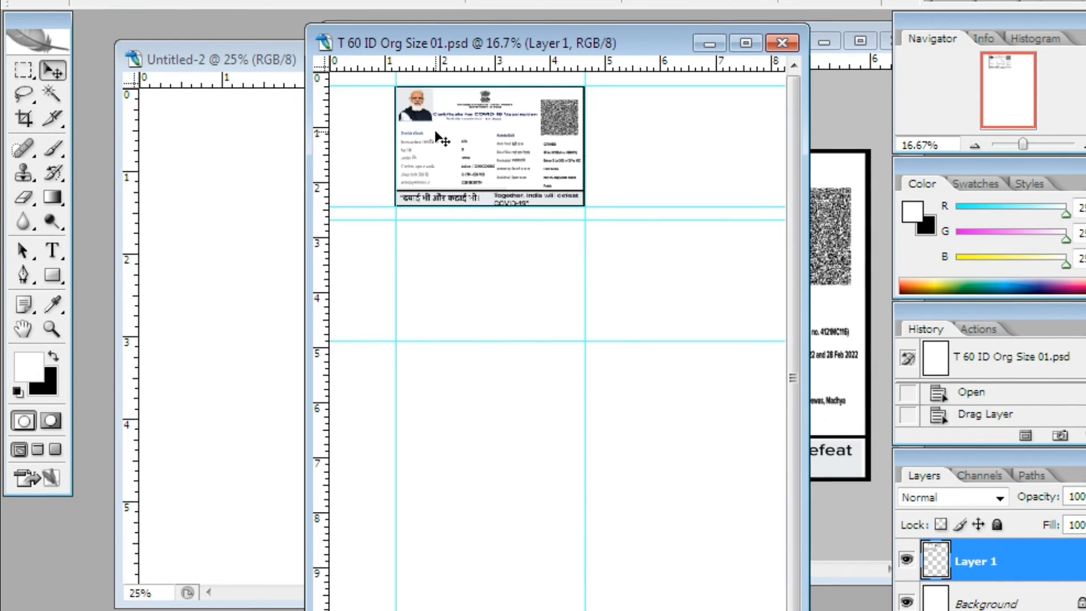
{"action": "mouse_move", "coordinate": [442, 138]}
{"action": "left_mouse_down"}
{"action": "mouse_move", "coordinate": [232, 165]}
{"action": "mouse_move", "coordinate": [273, 179]}
{"action": "left_mouse_up"}
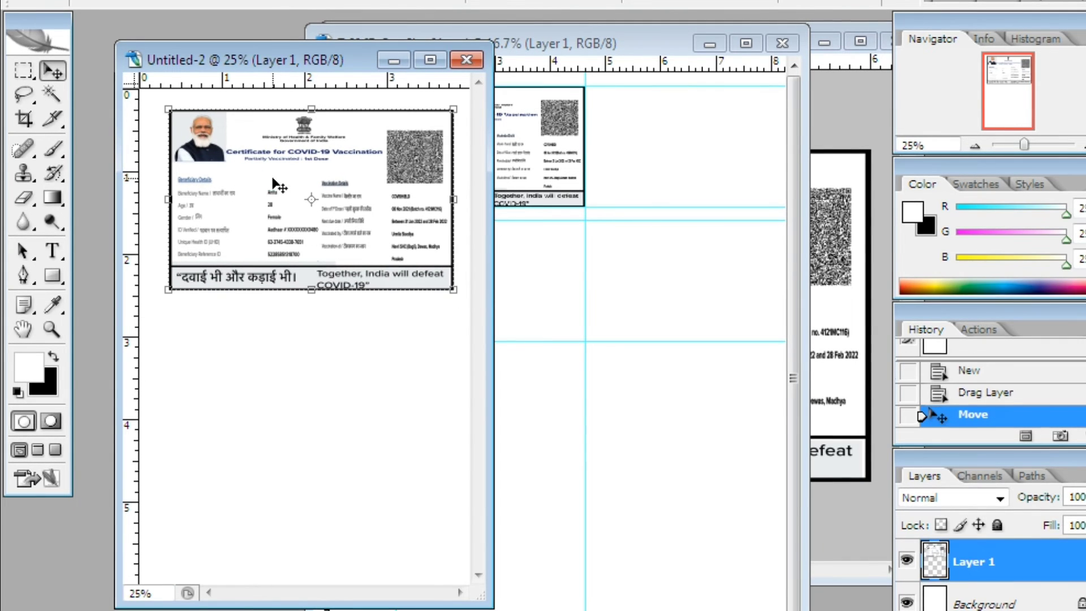
{"action": "left_click", "coordinate": [722, 48]}
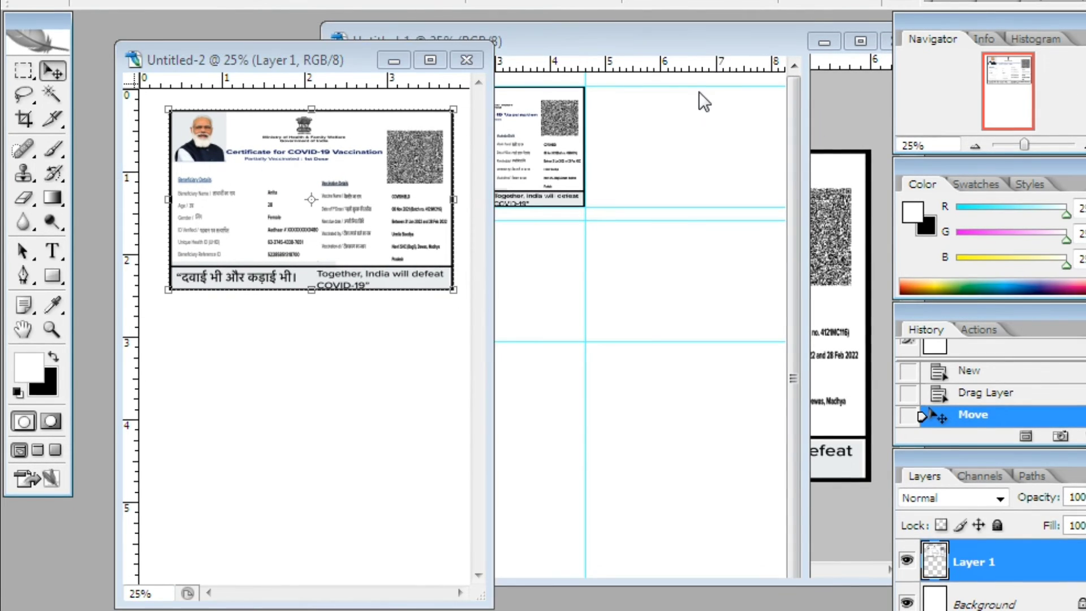
{"action": "left_click", "coordinate": [829, 33]}
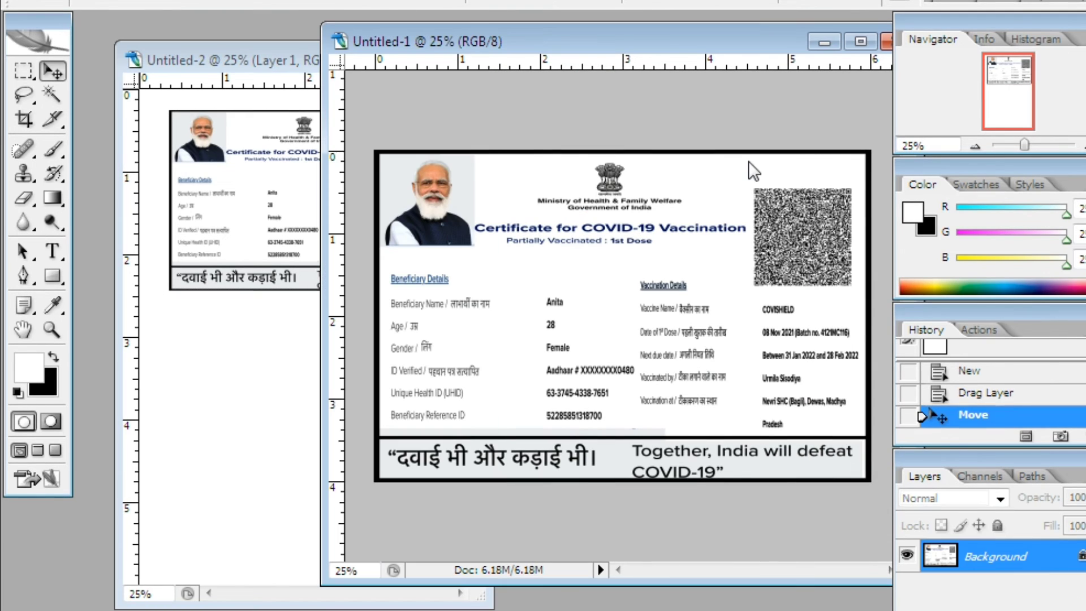
{"action": "left_click_drag", "start_coordinate": [730, 42], "coordinate": [663, 52]}
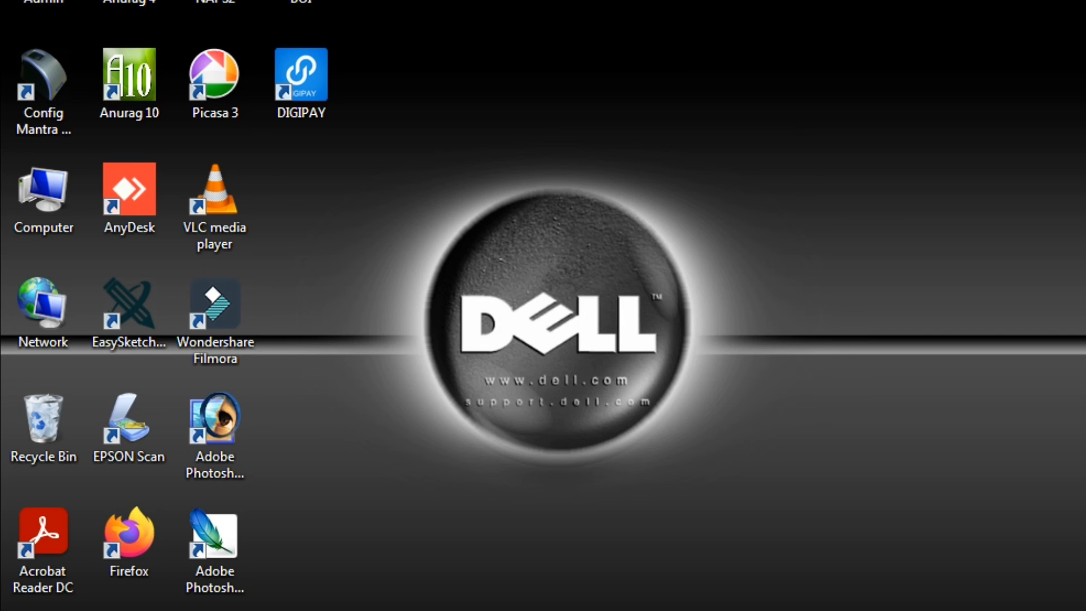
{"action": "right_click", "coordinate": [702, 70]}
{"action": "left_click", "coordinate": [816, 133]}
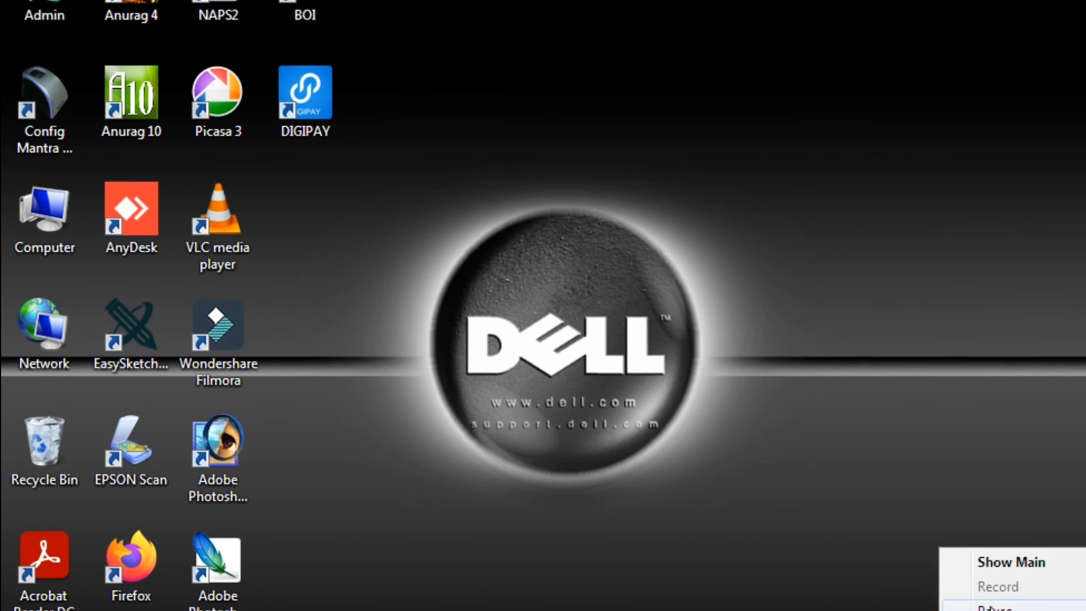
{"action": "right_click", "coordinate": [702, 69]}
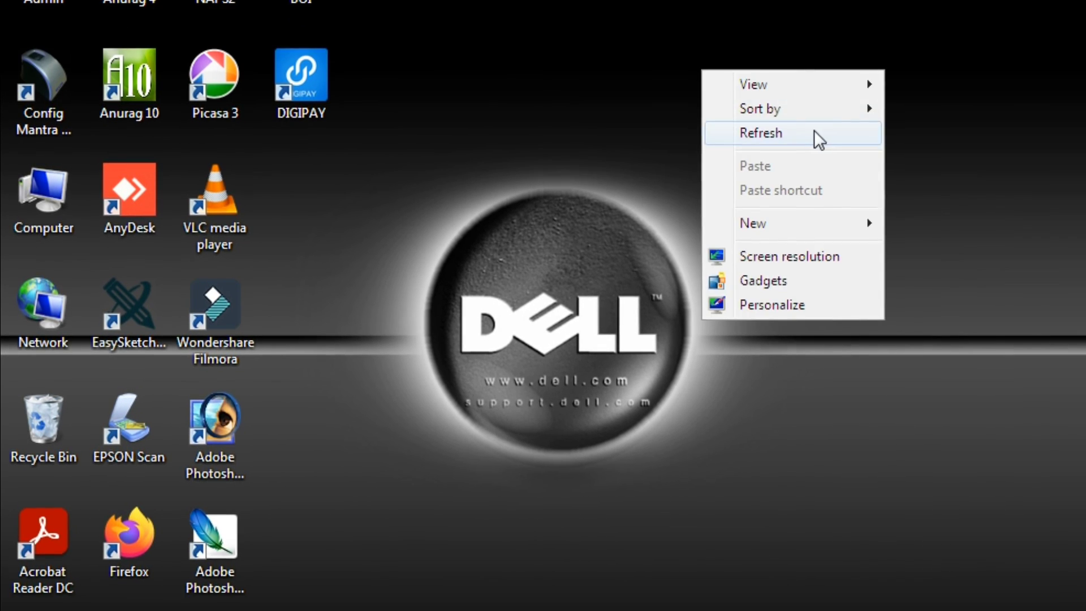
{"action": "left_click", "coordinate": [814, 130]}
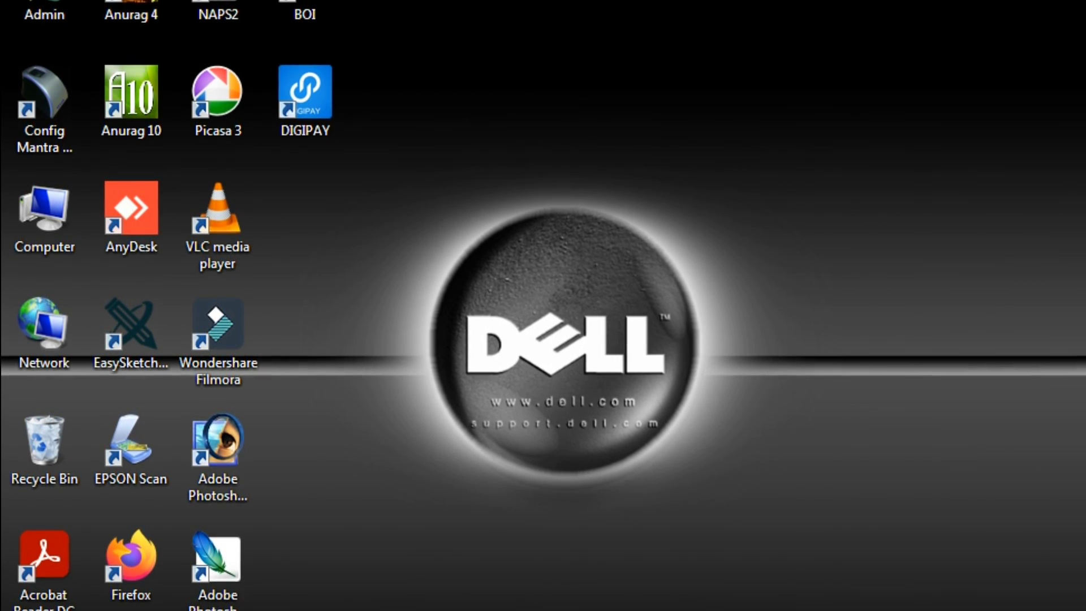
{"action": "right_click", "coordinate": [703, 68]}
{"action": "left_click", "coordinate": [817, 138]}
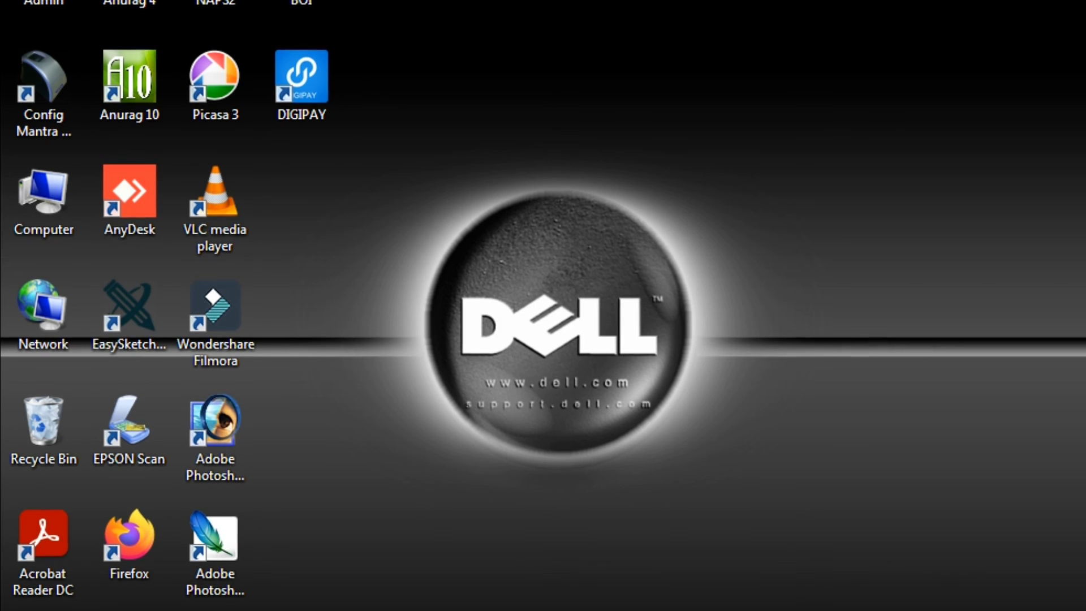